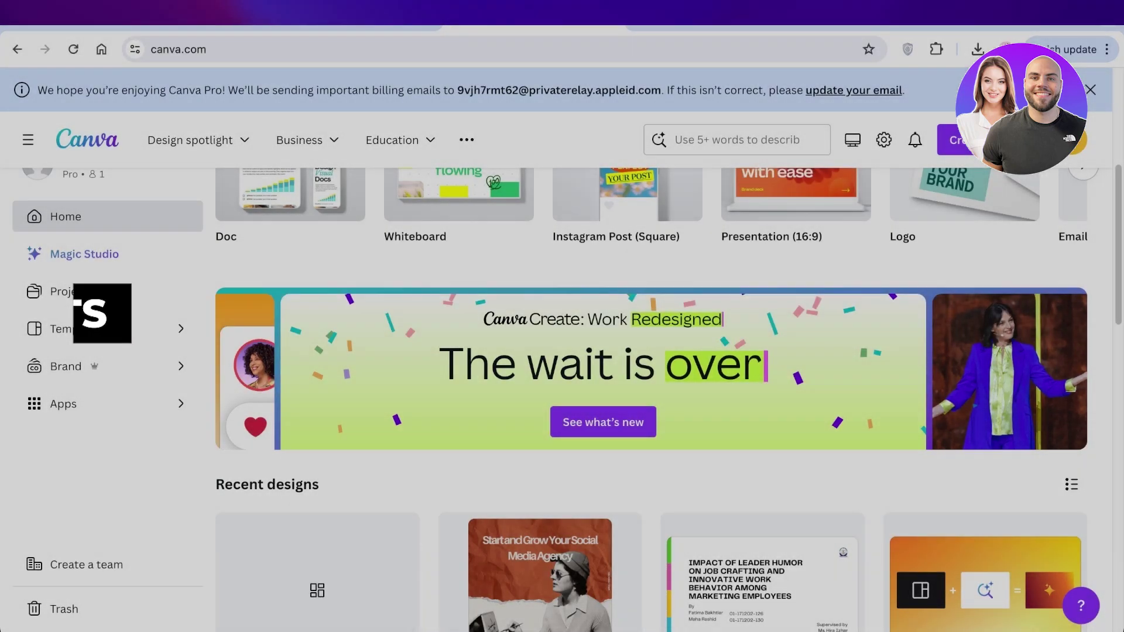
Switch to the Instagram profile and look through its bio and all of its posts
scroll(667, 392, "up", 5)
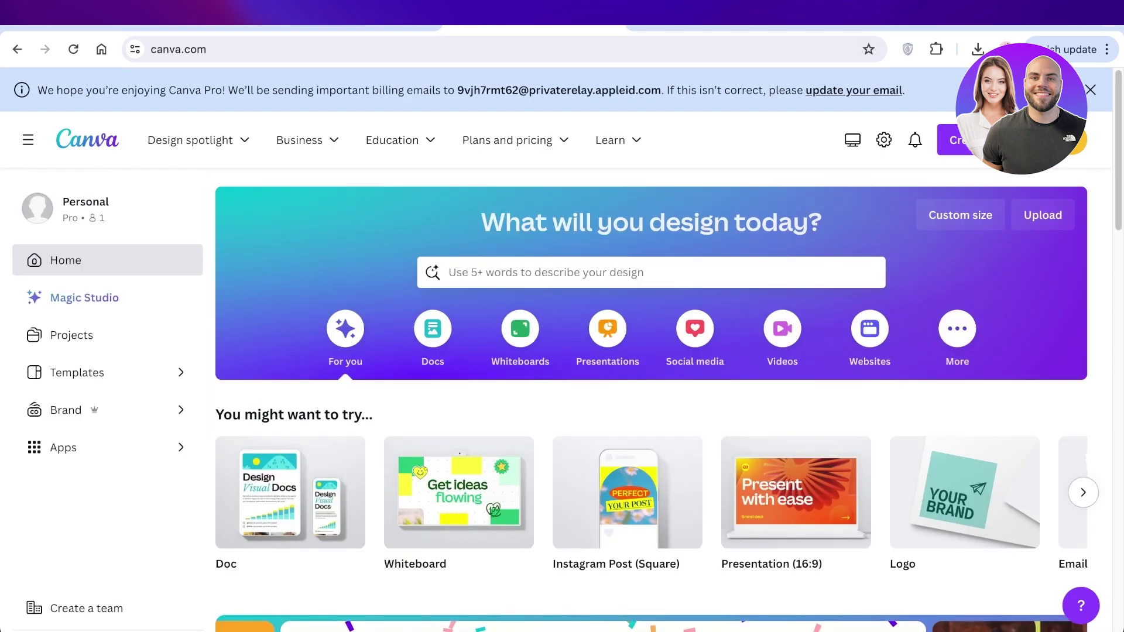
left_click(349, 18)
scroll(893, 242, "down", 14)
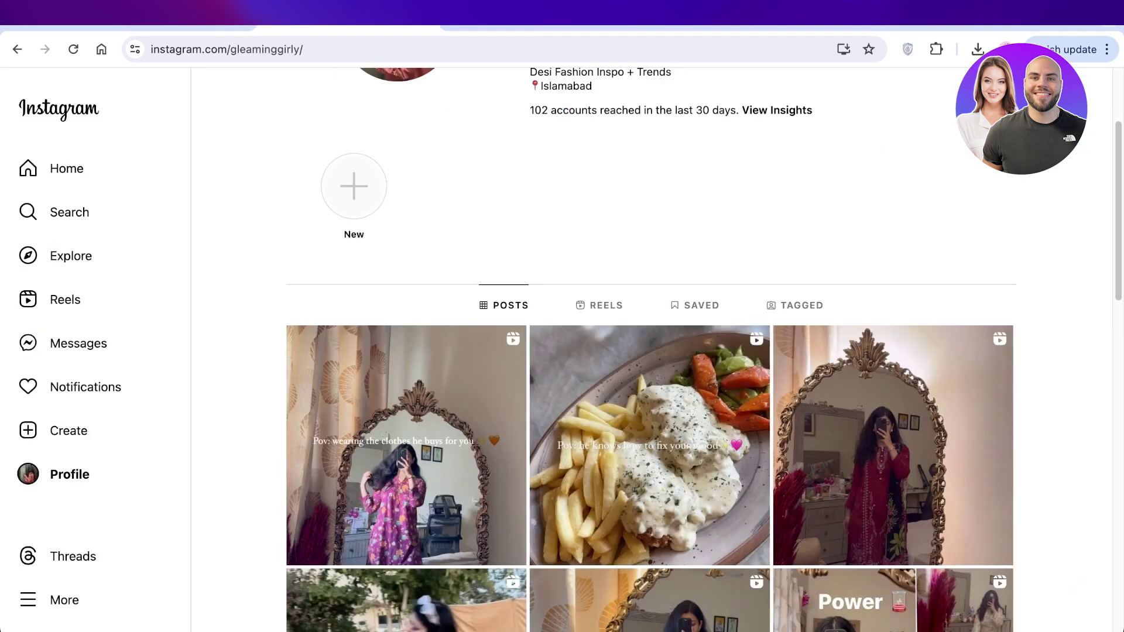
scroll(893, 243, "down", 4)
scroll(892, 242, "down", 4)
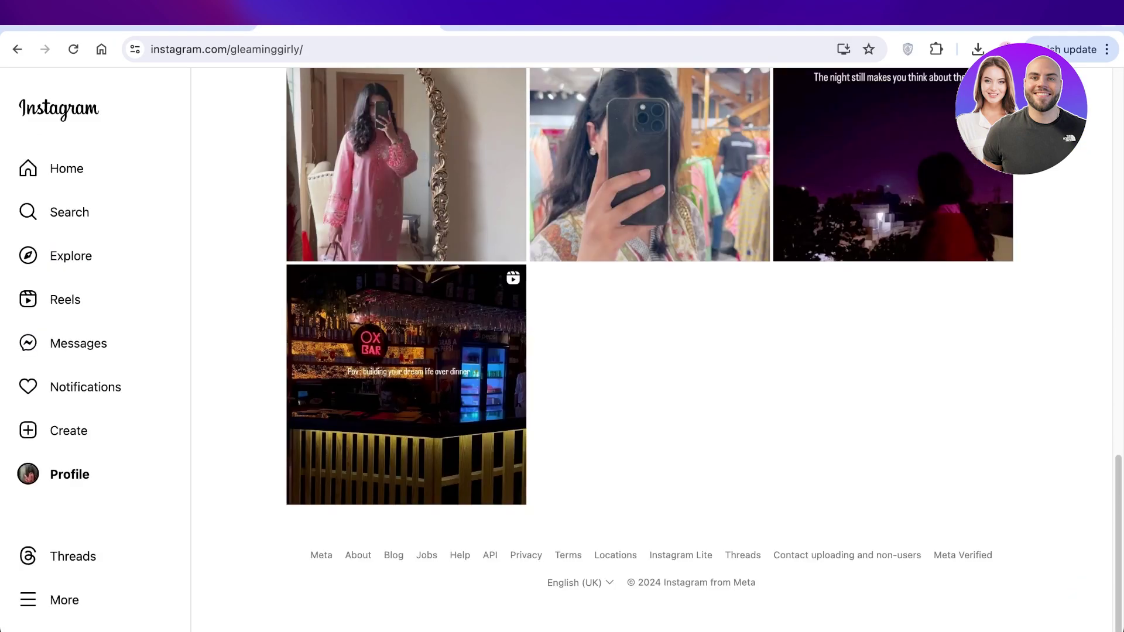
scroll(892, 243, "up", 15)
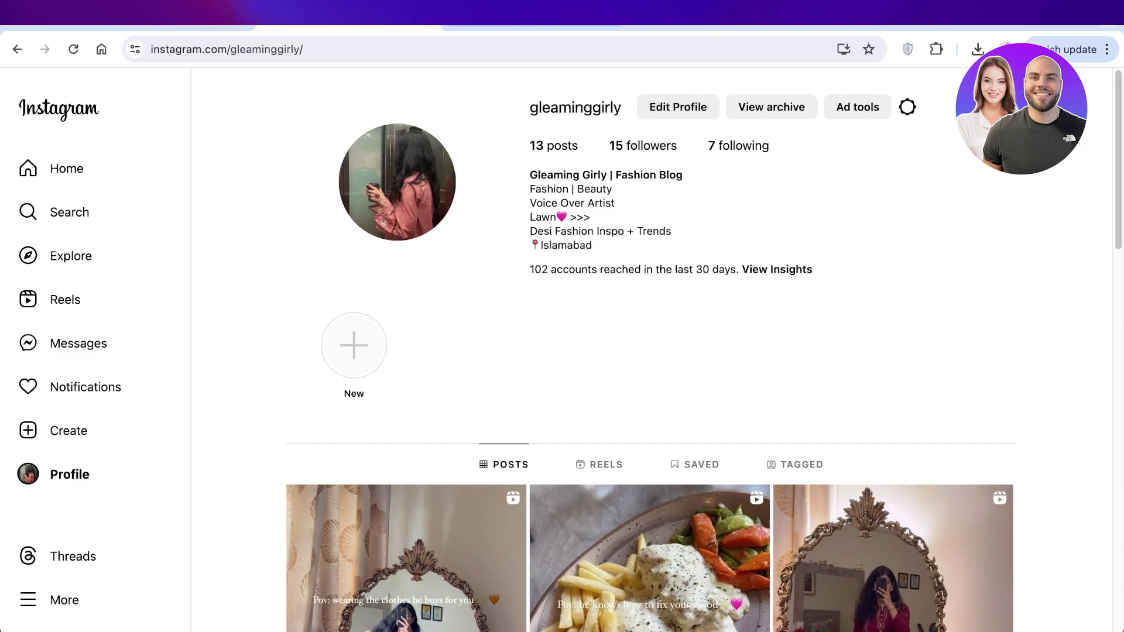
Return to the Canva home page, look over the recent designs and dismiss the billing email notice
key("ctrl+Tab")
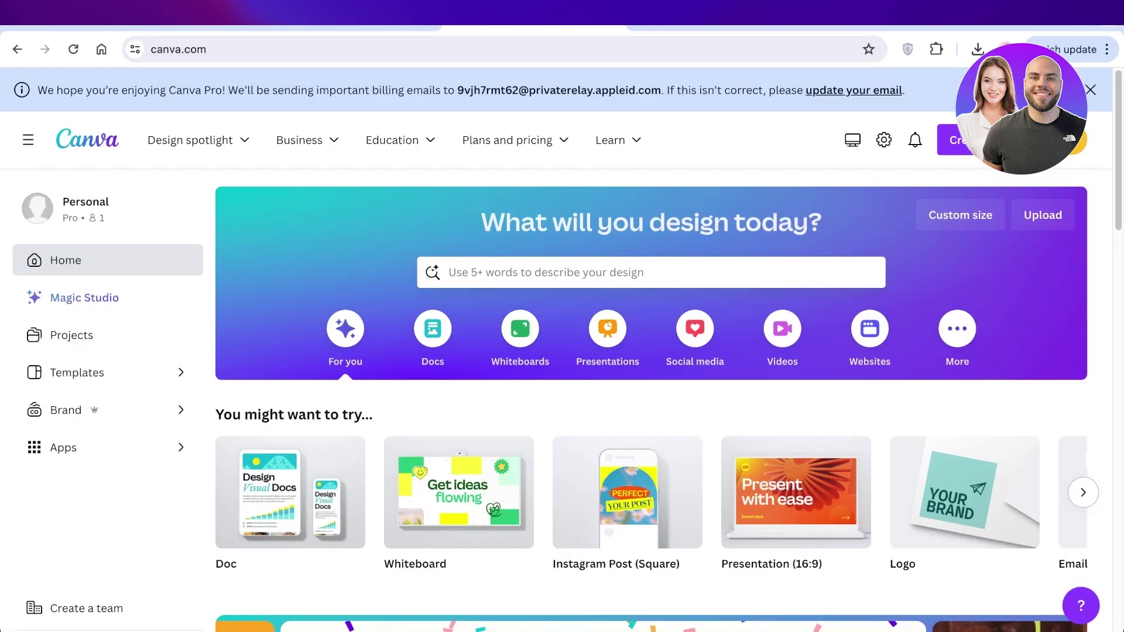
scroll(667, 398, "down", 6)
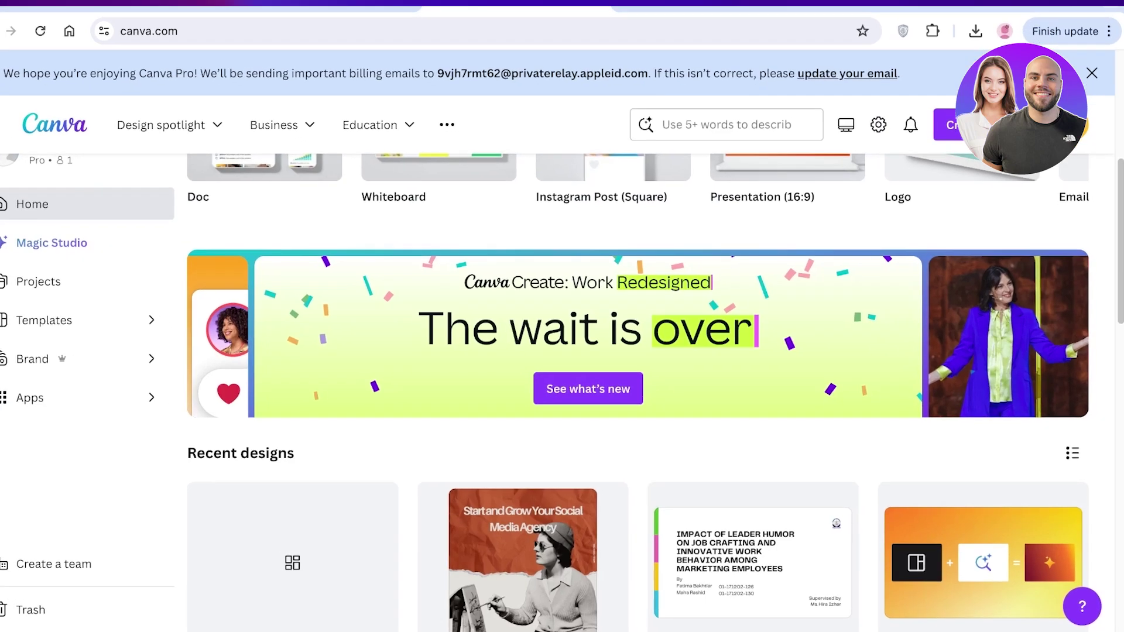
scroll(651, 398, "down", 1)
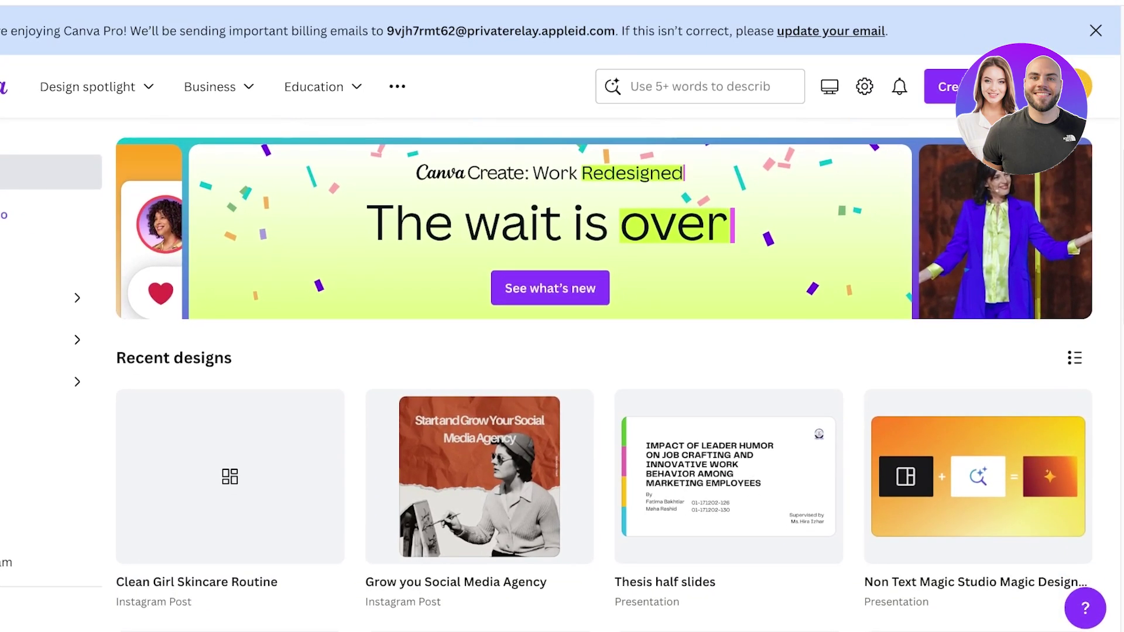
scroll(603, 398, "down", 1)
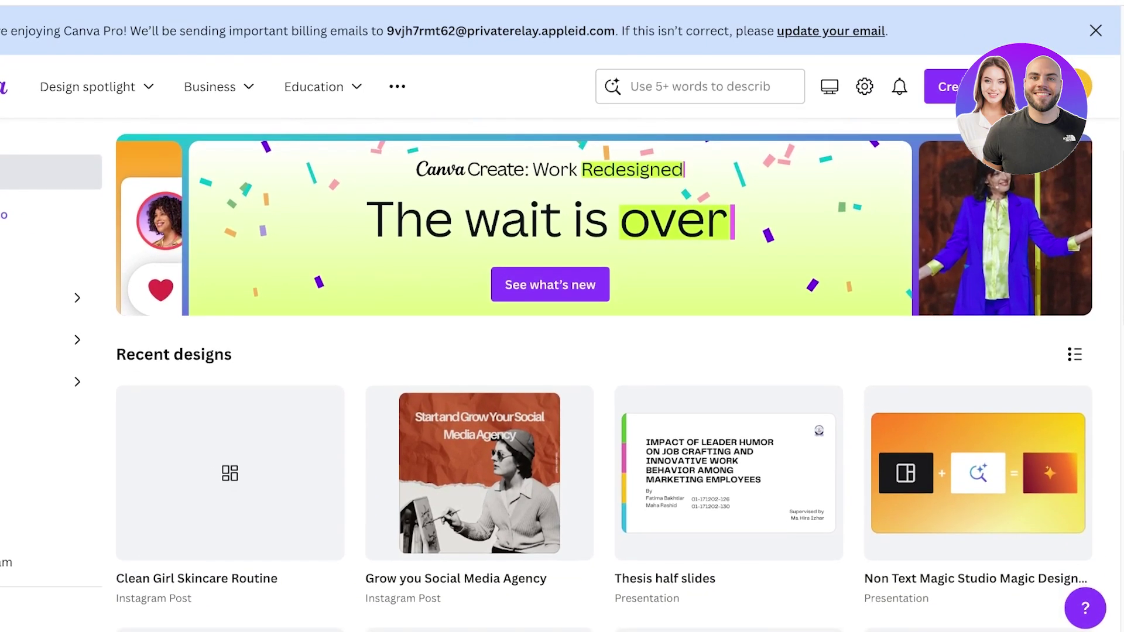
scroll(603, 375, "up", 8)
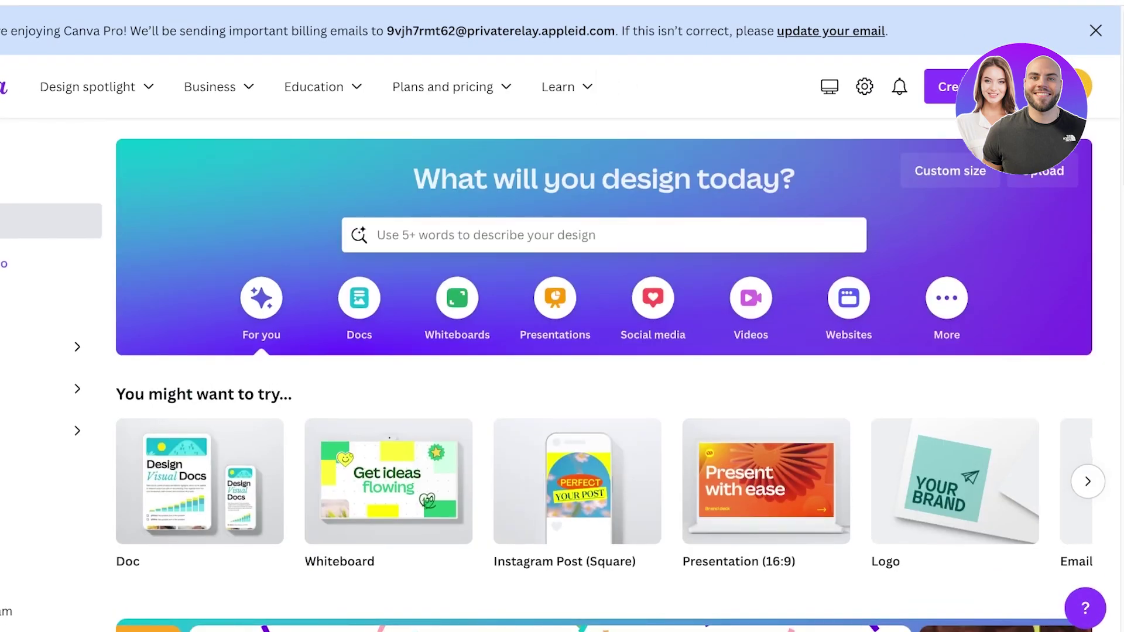
left_click(1094, 30)
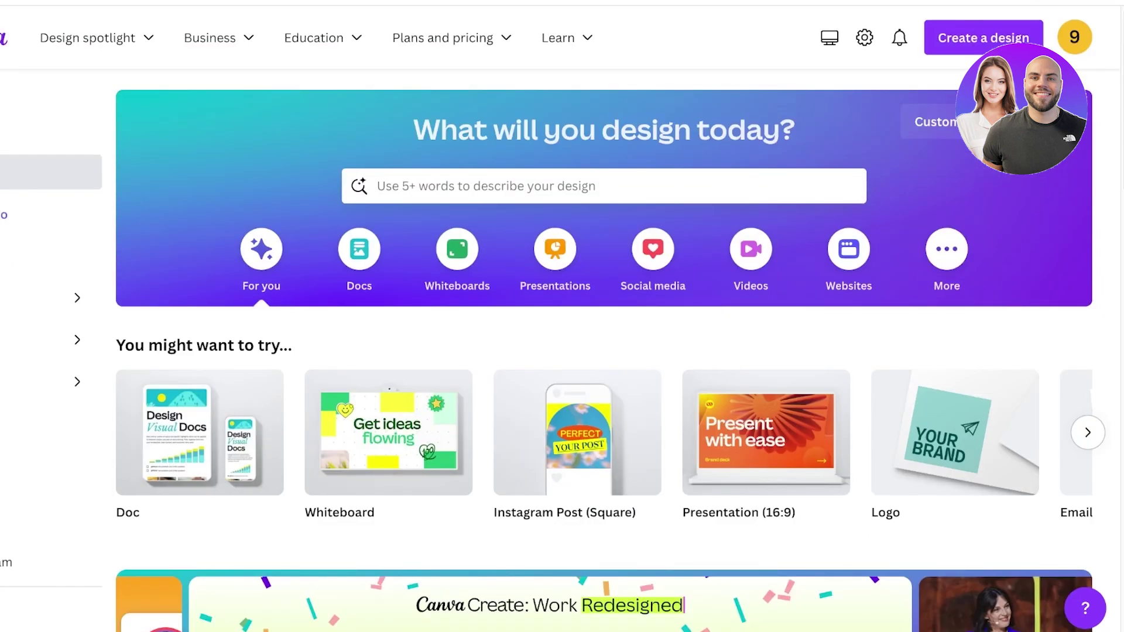
Enter "instagram" as the design search on the Canva home page
left_click(603, 186)
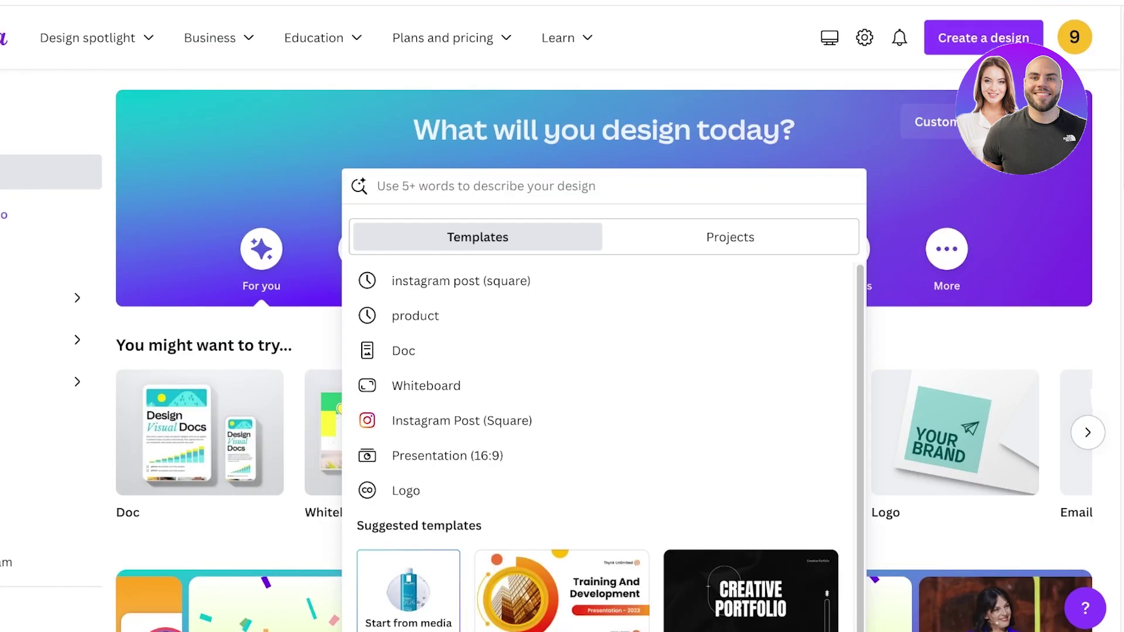
type("ins")
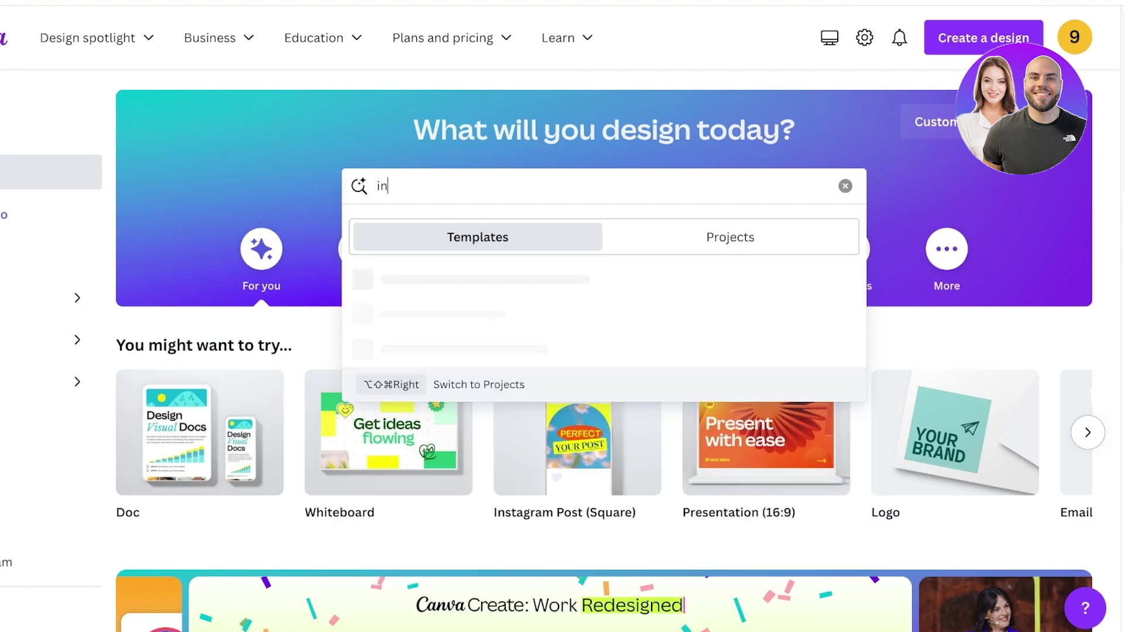
type("tagram")
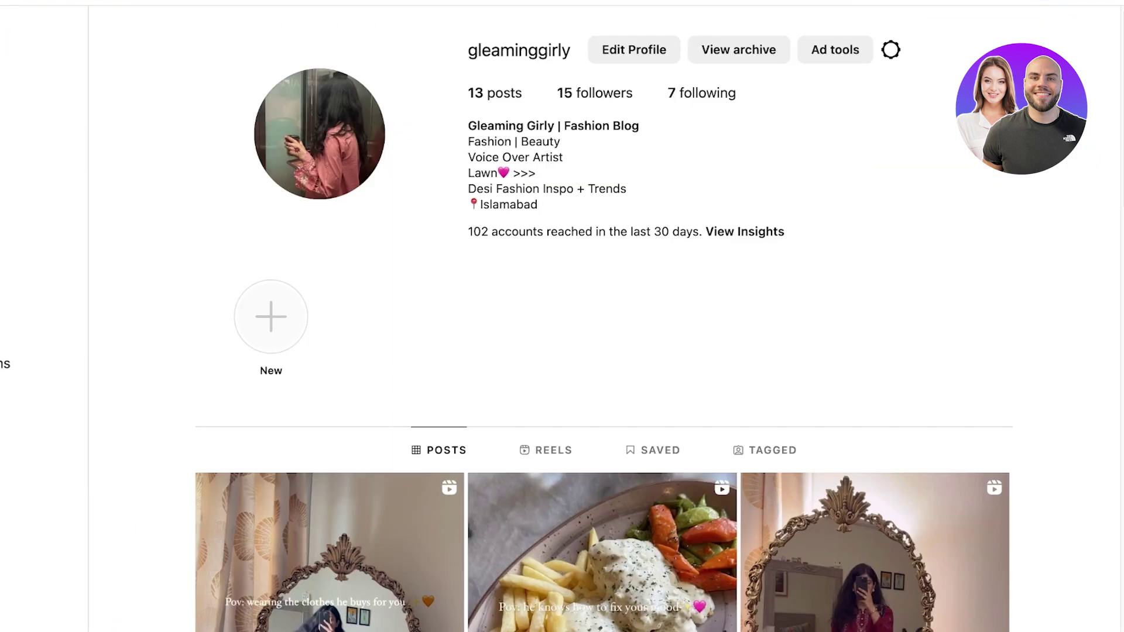
Examine the Instagram profile's posts, checking their visual style and the like and comment counts on individual posts
scroll(329, 366, "down", 5)
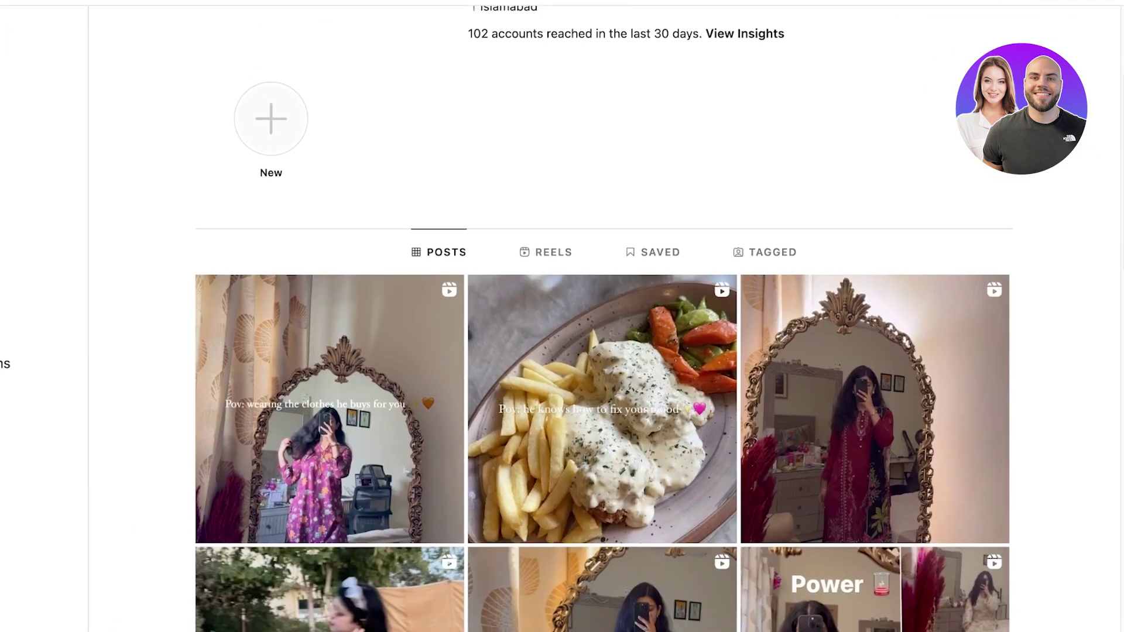
scroll(329, 366, "down", 8)
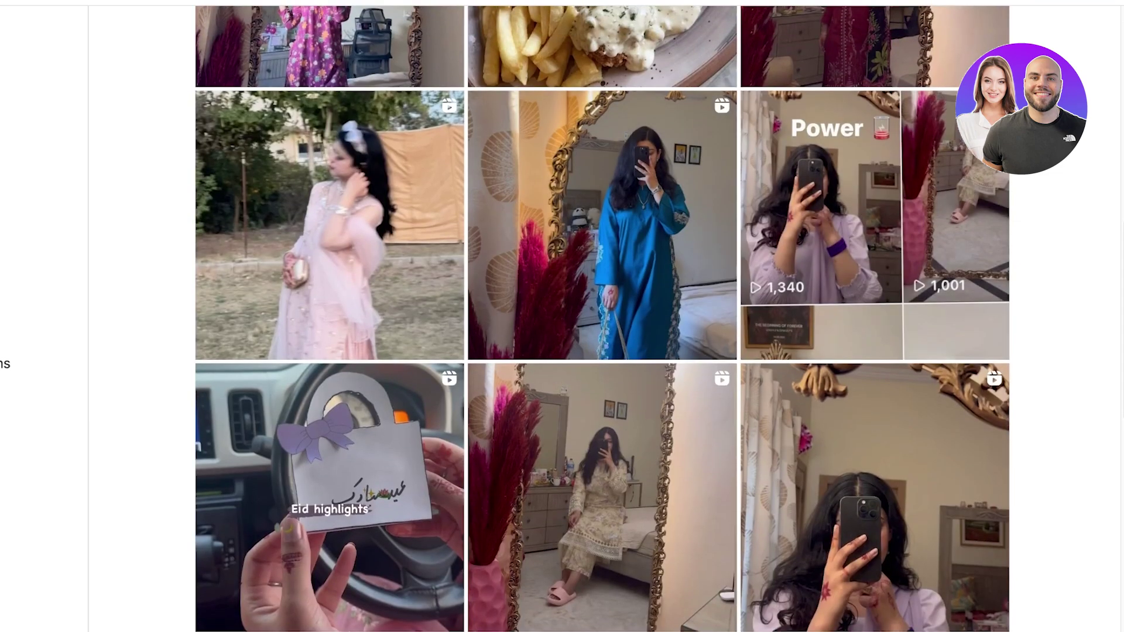
scroll(330, 308, "down", 4)
scroll(601, 169, "down", 8)
scroll(329, 351, "up", 20)
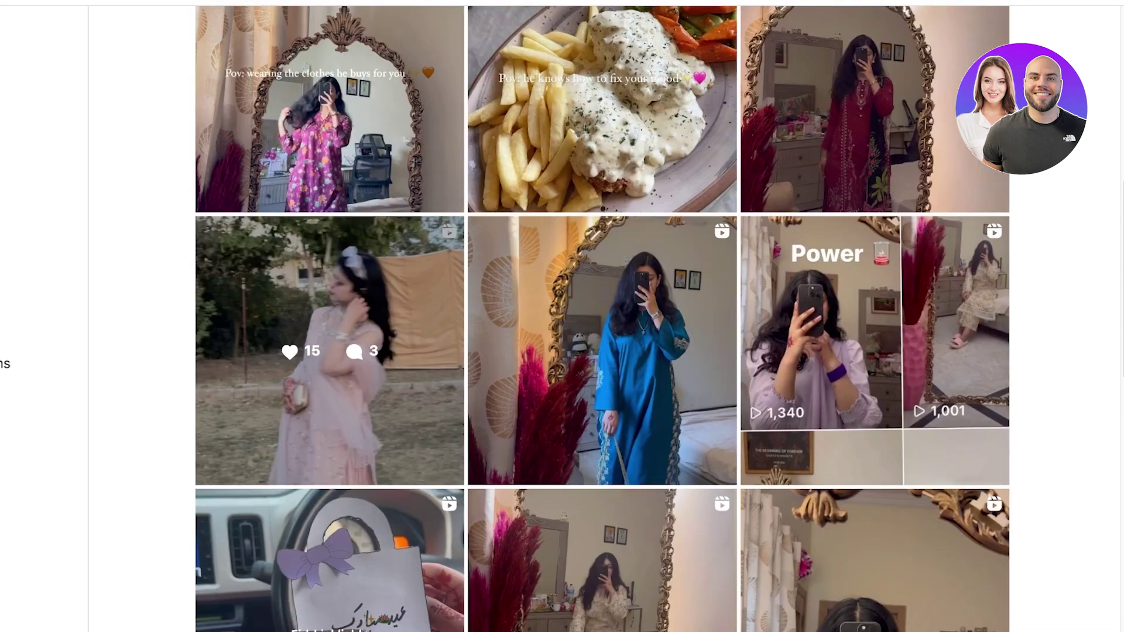
scroll(329, 175, "down", 8)
left_click(330, 122)
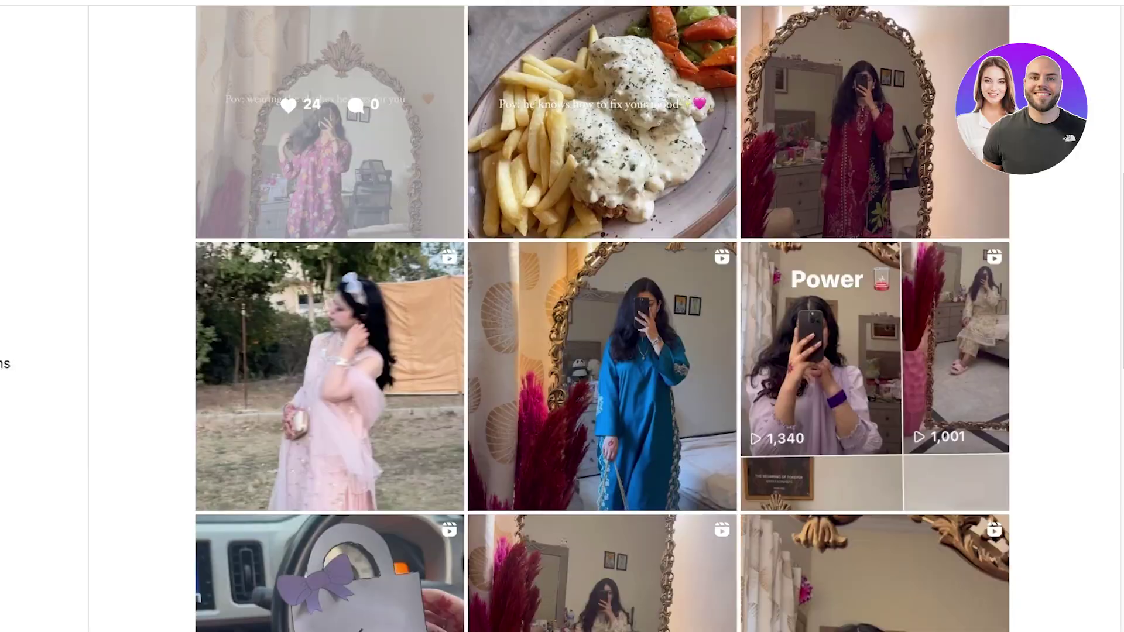
left_click(942, 129)
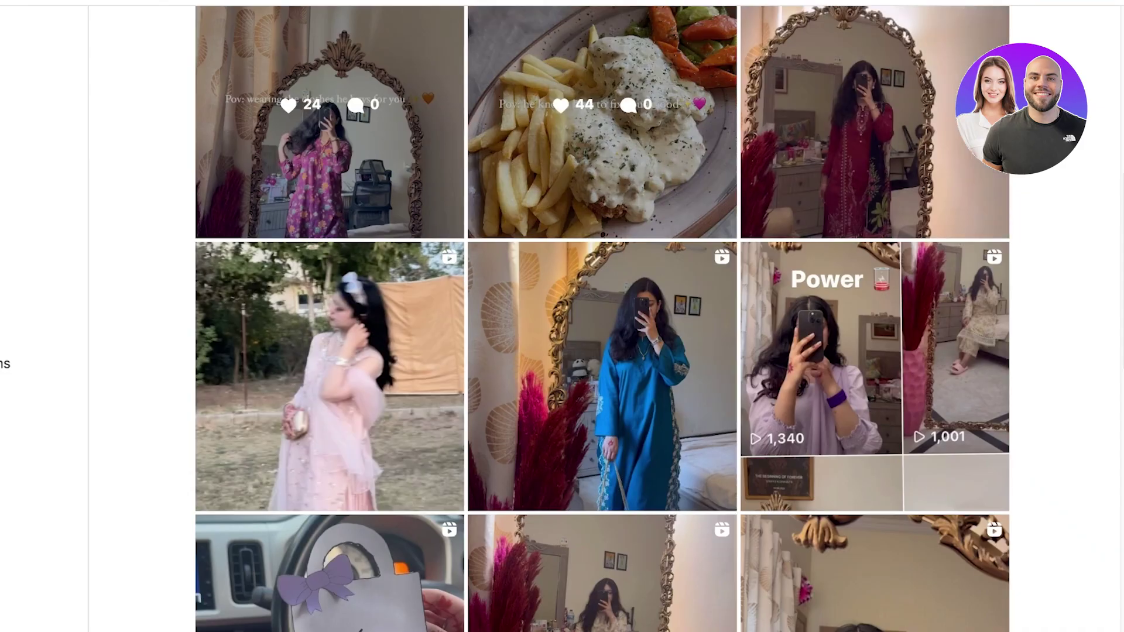
scroll(330, 374, "up", 4)
scroll(602, 409, "down", 12)
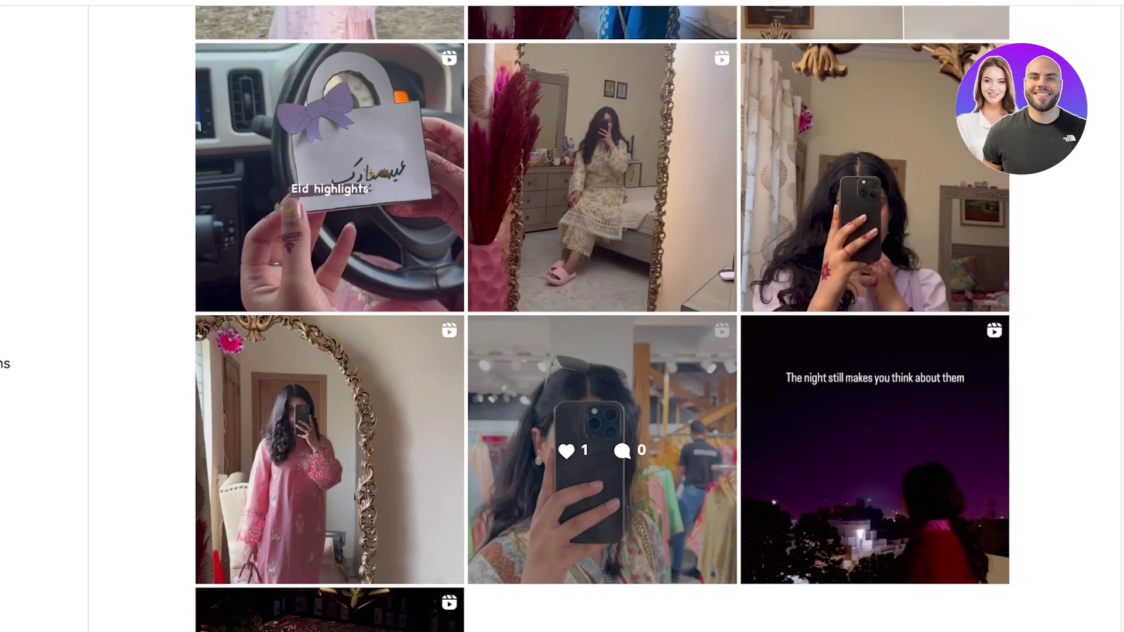
scroll(601, 450, "up", 2)
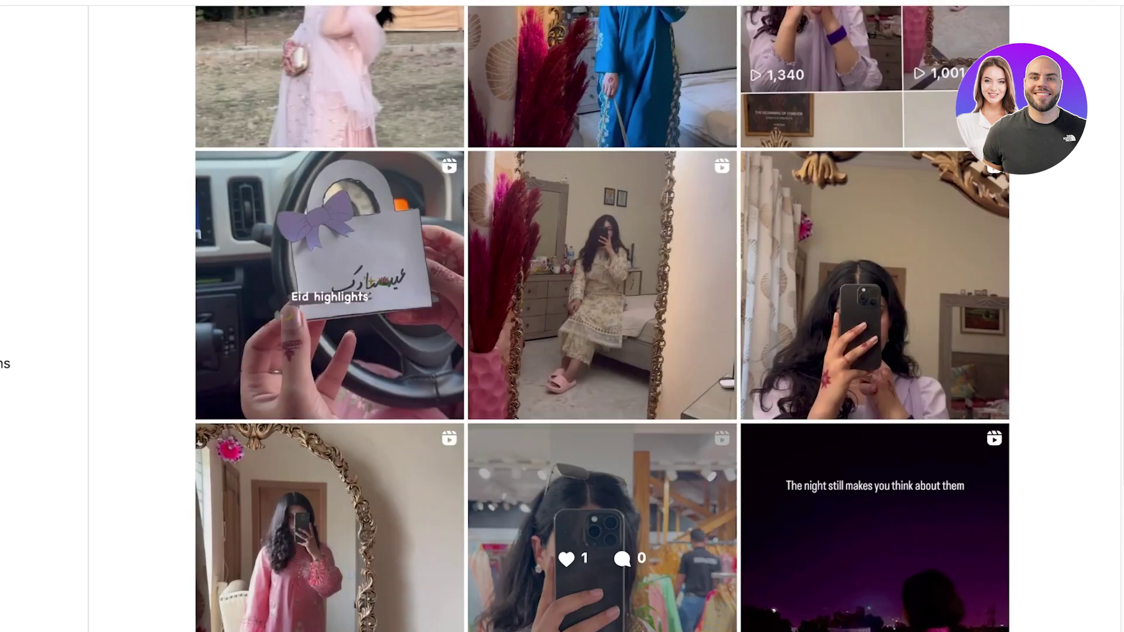
scroll(602, 351, "up", 6)
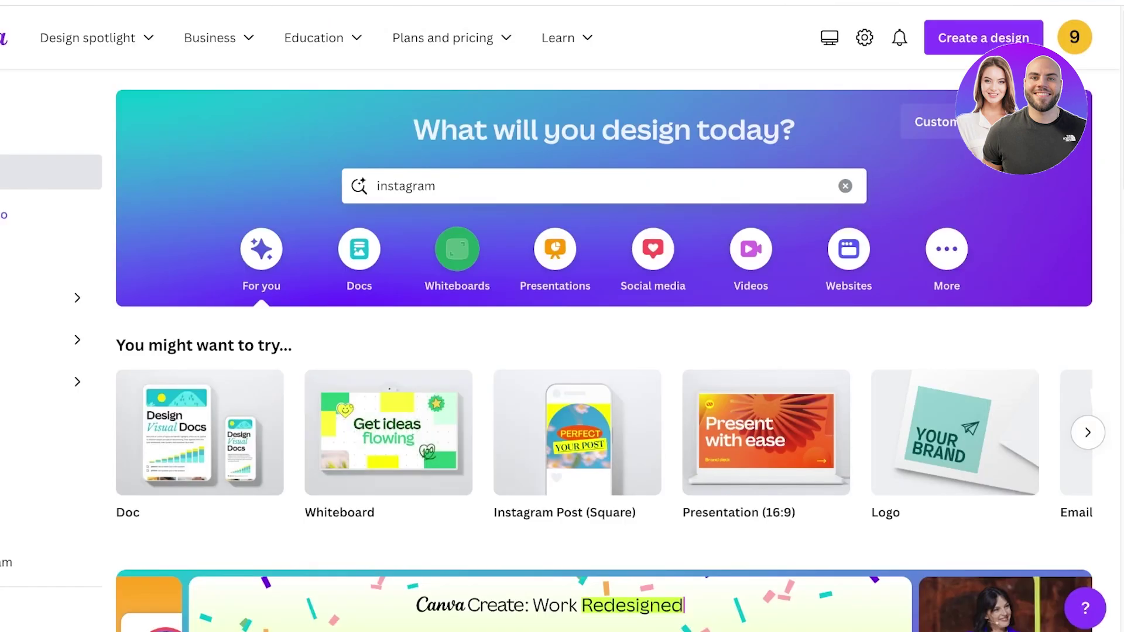
Back in Canva, browse the Instagram Post (Square) templates and create a blank Instagram post
left_click(463, 186)
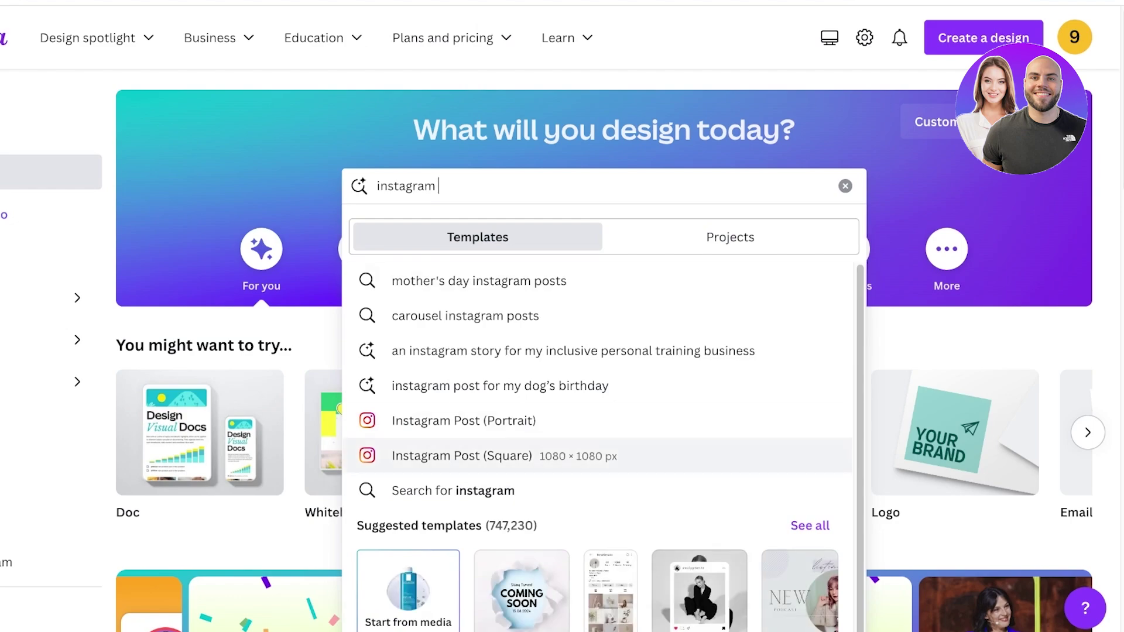
left_click(462, 455)
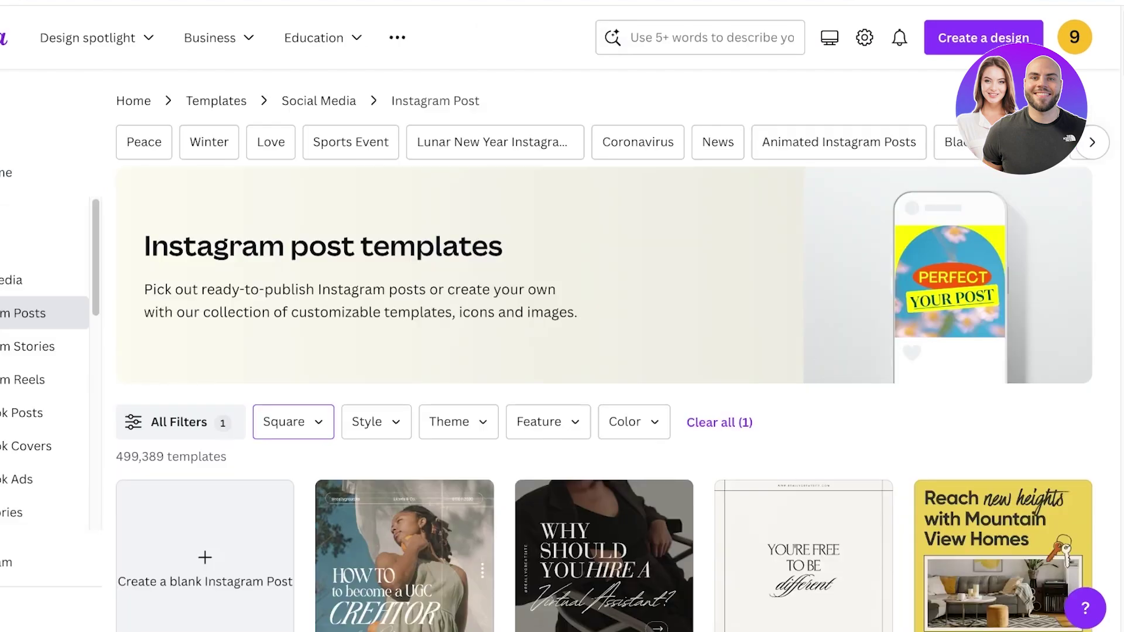
scroll(603, 351, "down", 8)
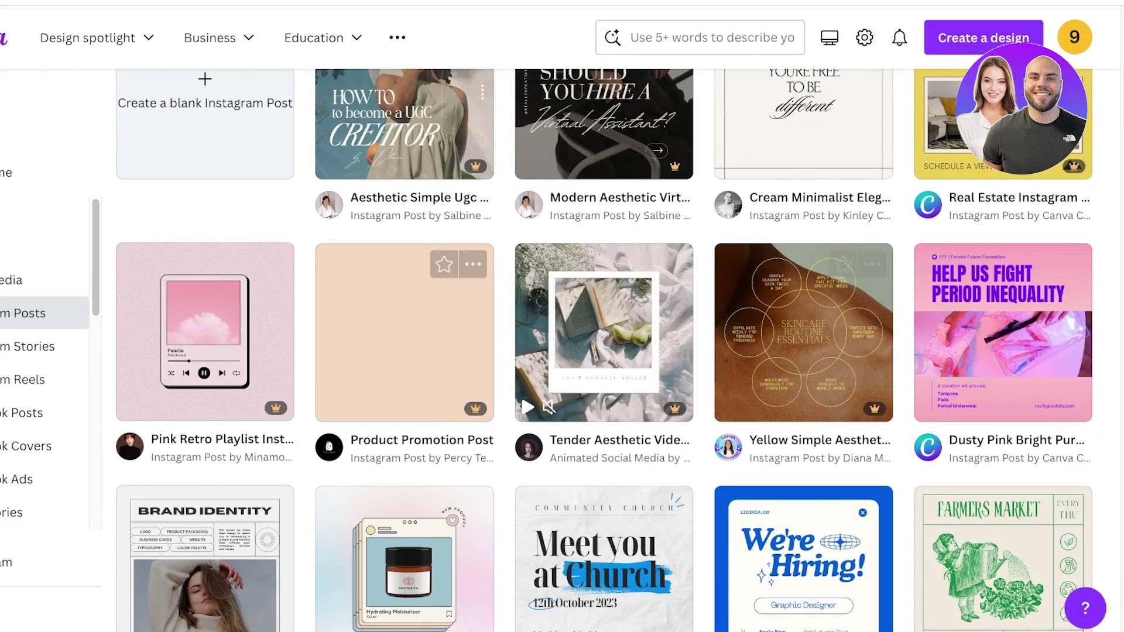
scroll(603, 263, "down", 2)
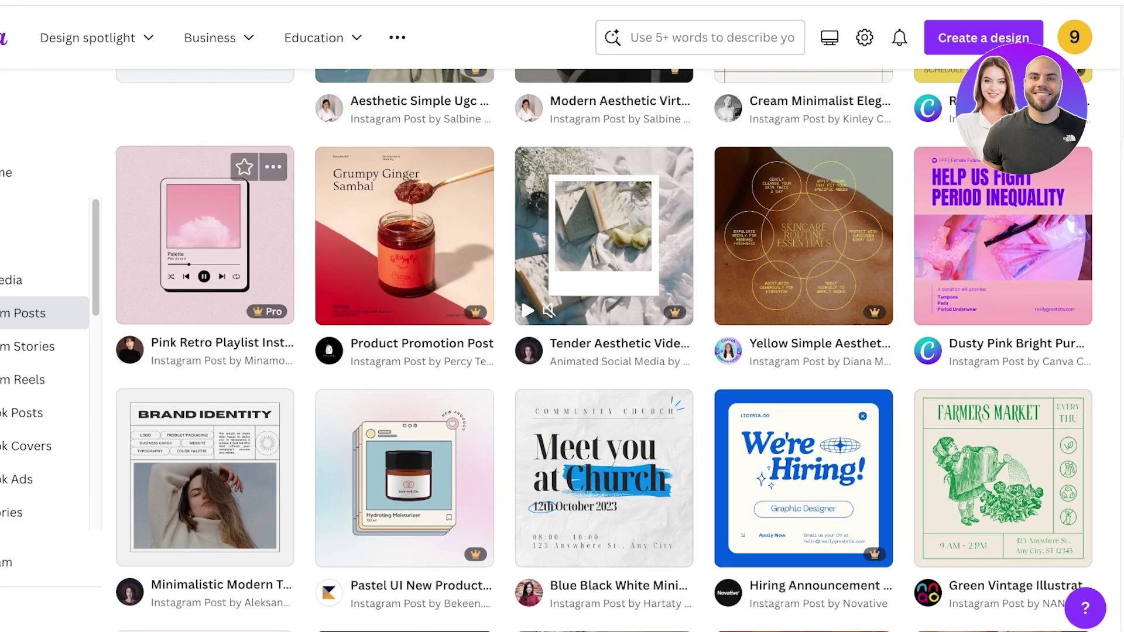
scroll(205, 263, "down", 4)
scroll(603, 351, "down", 10)
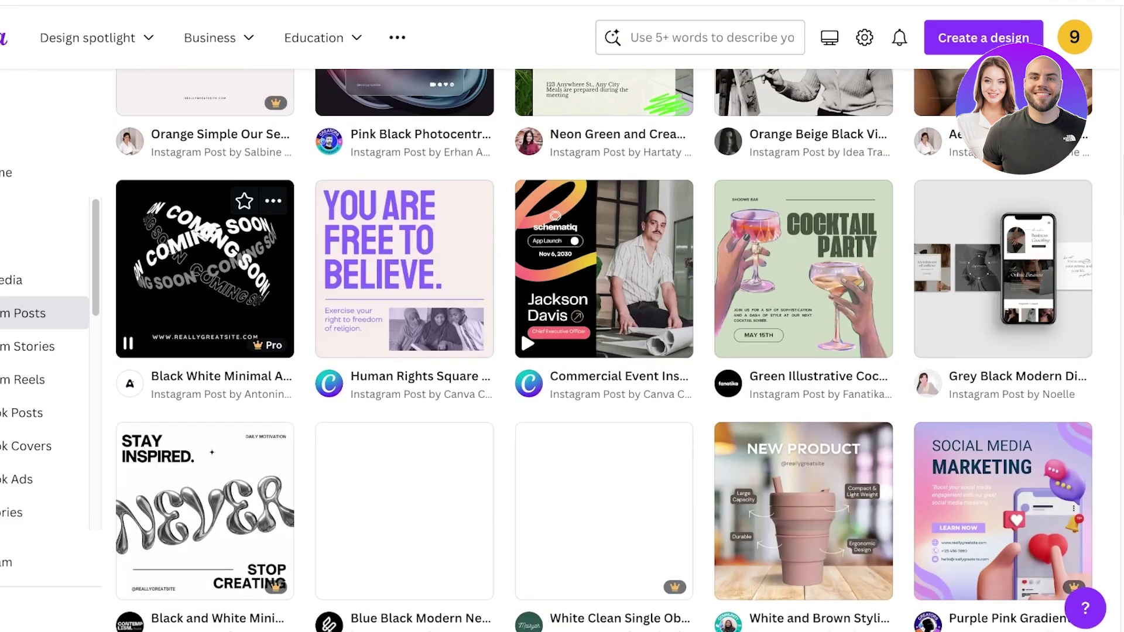
scroll(603, 351, "up", 20)
scroll(603, 351, "down", 3)
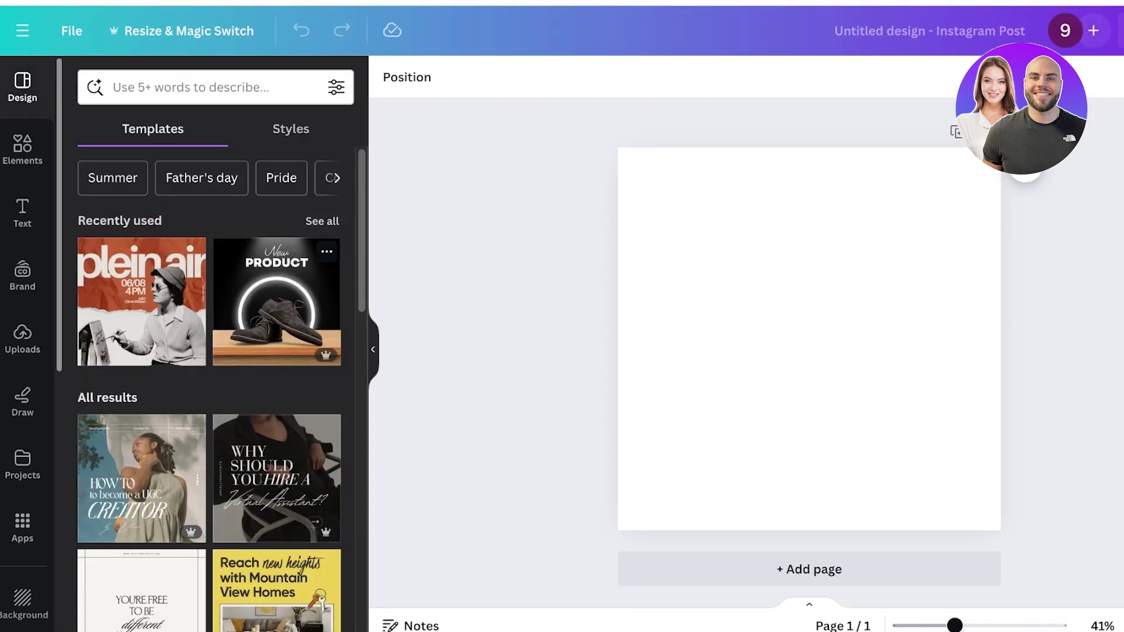
Search the design elements for "influencer" and look through the photo results
left_click(22, 149)
left_click(161, 87)
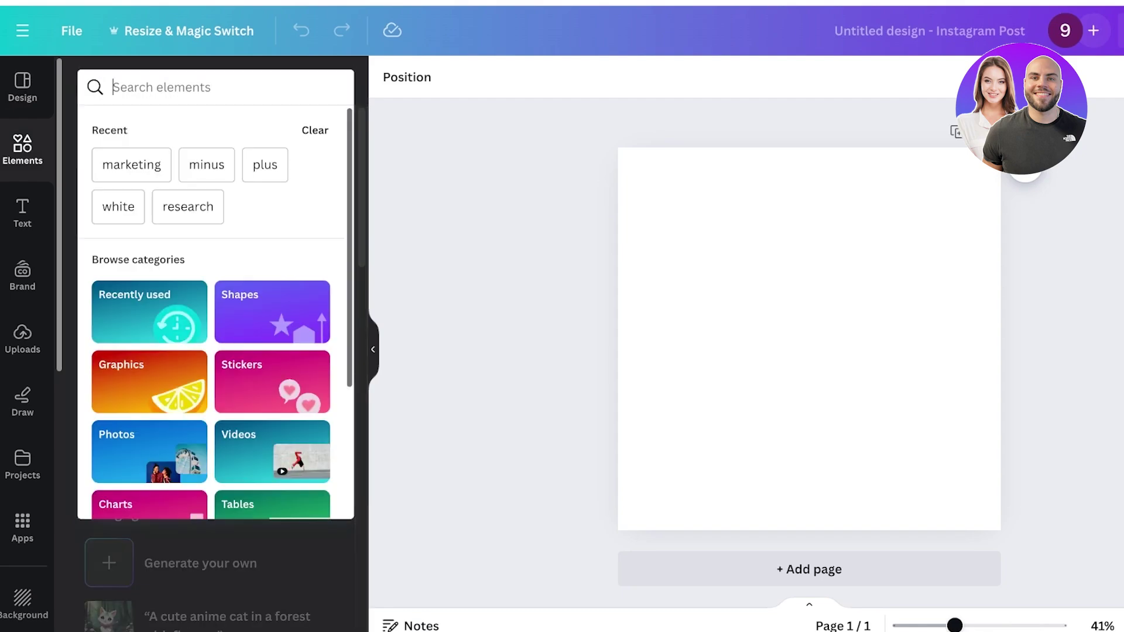
type("in")
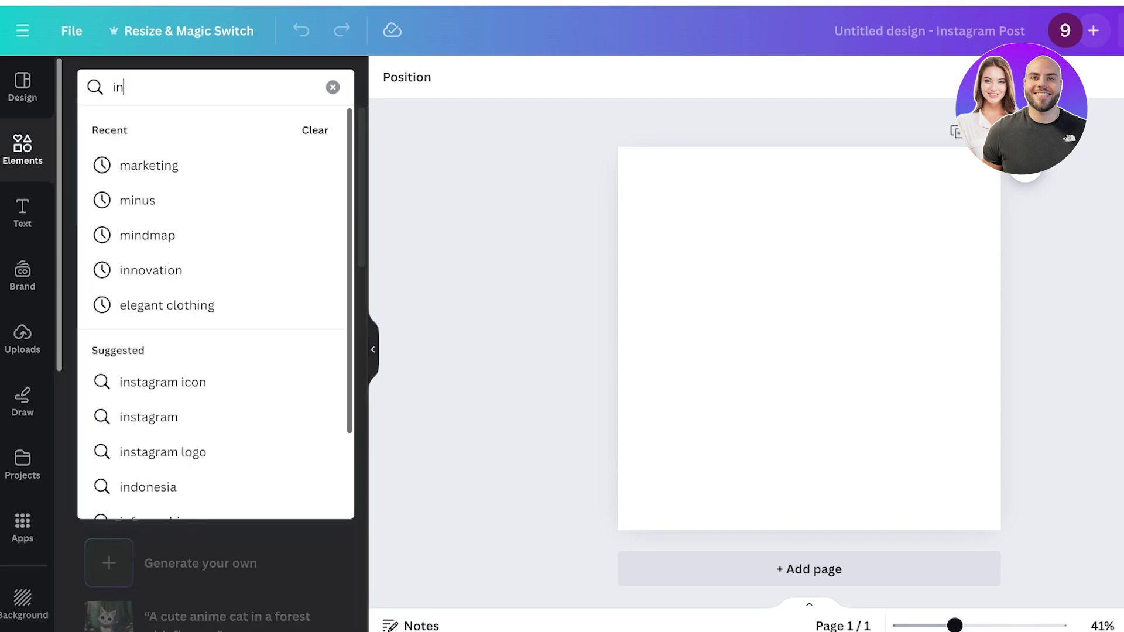
type("fluencer")
key("Return")
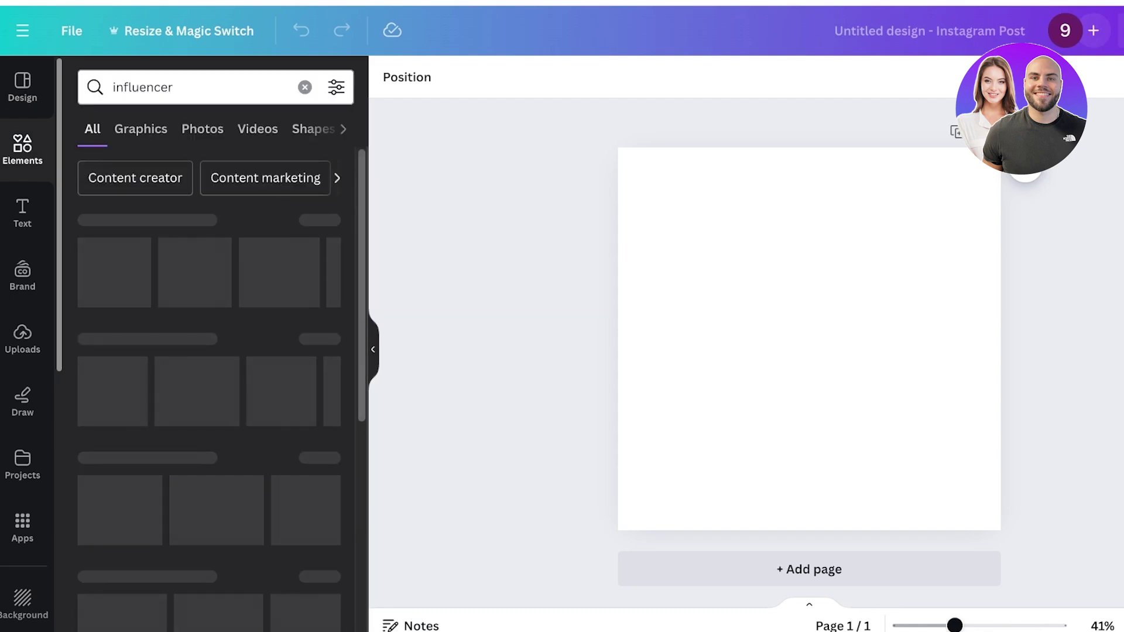
left_click(316, 339)
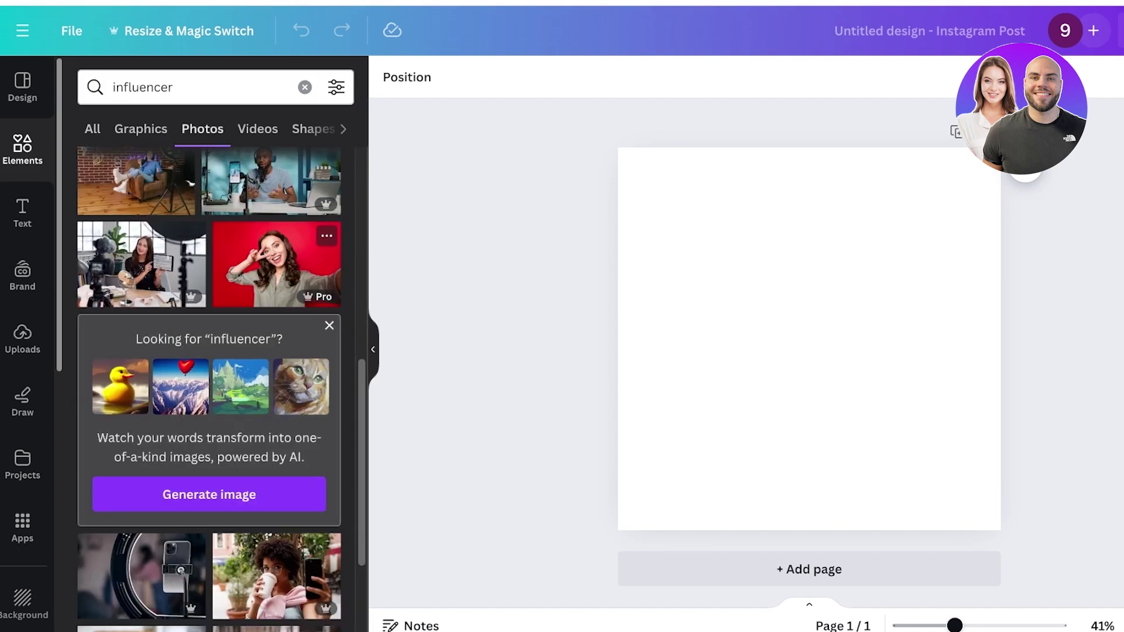
scroll(209, 389, "down", 10)
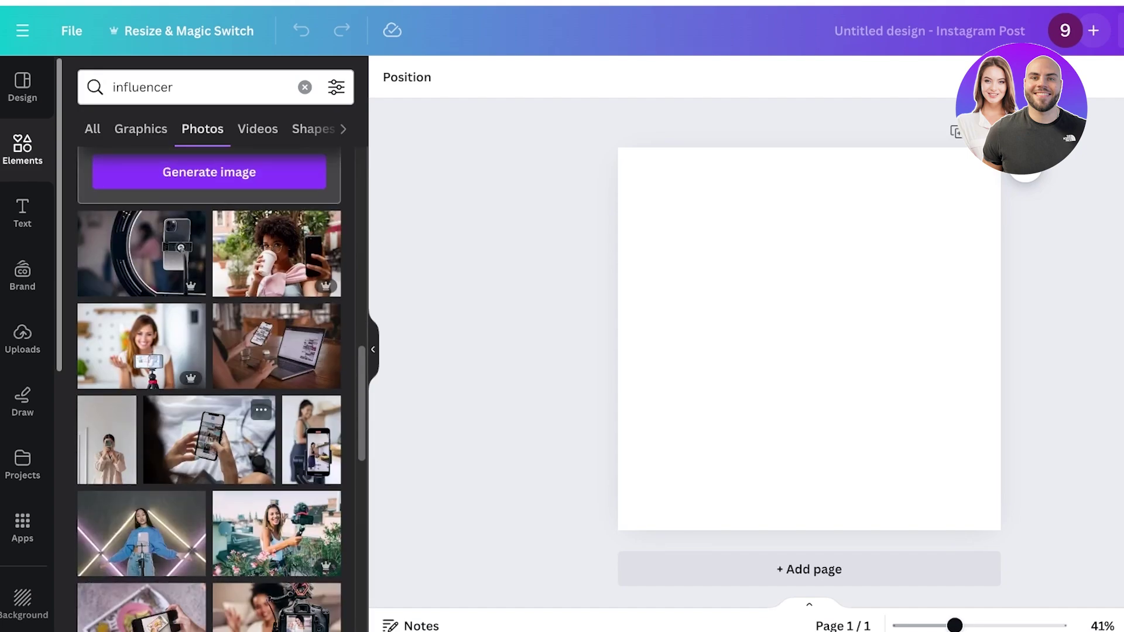
scroll(208, 389, "down", 3)
Search the photo elements for "girl" and add the photo of the long-haired woman in a white top by the water to the page
left_click(304, 86)
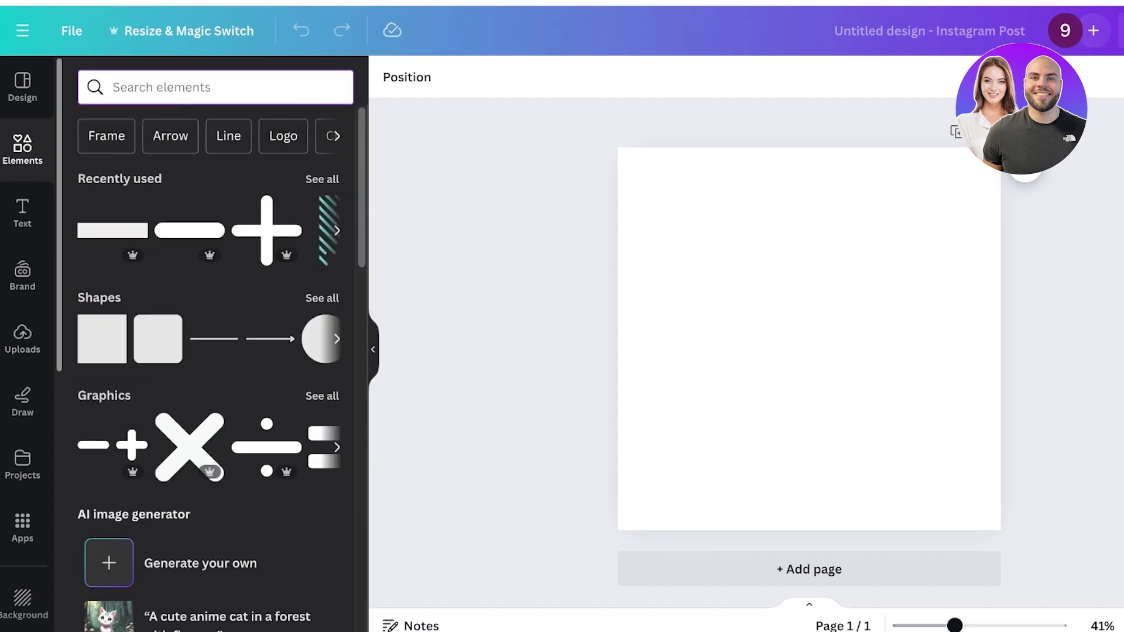
type("girl")
key("Return")
left_click(319, 339)
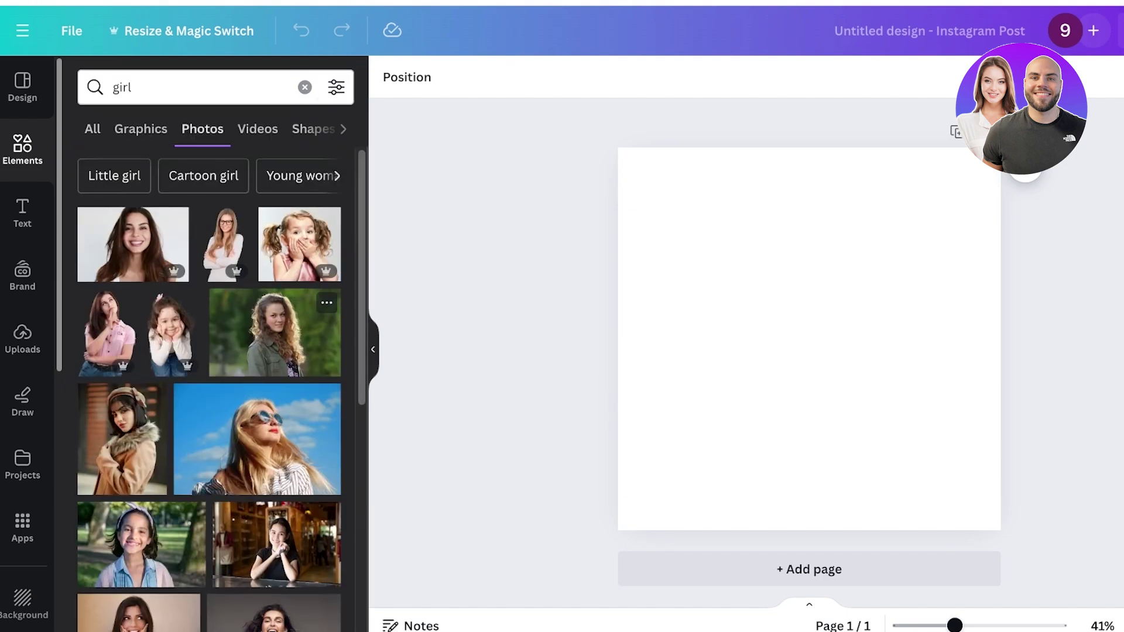
scroll(319, 339, "down", 4)
scroll(209, 389, "down", 3)
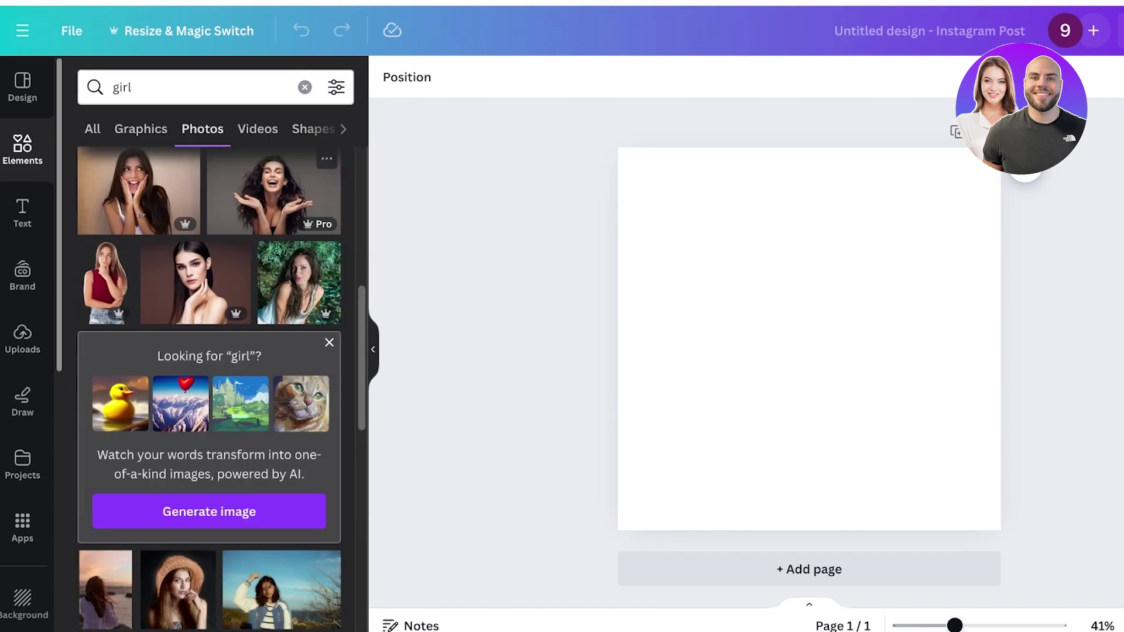
left_click(299, 288)
left_click(498, 345)
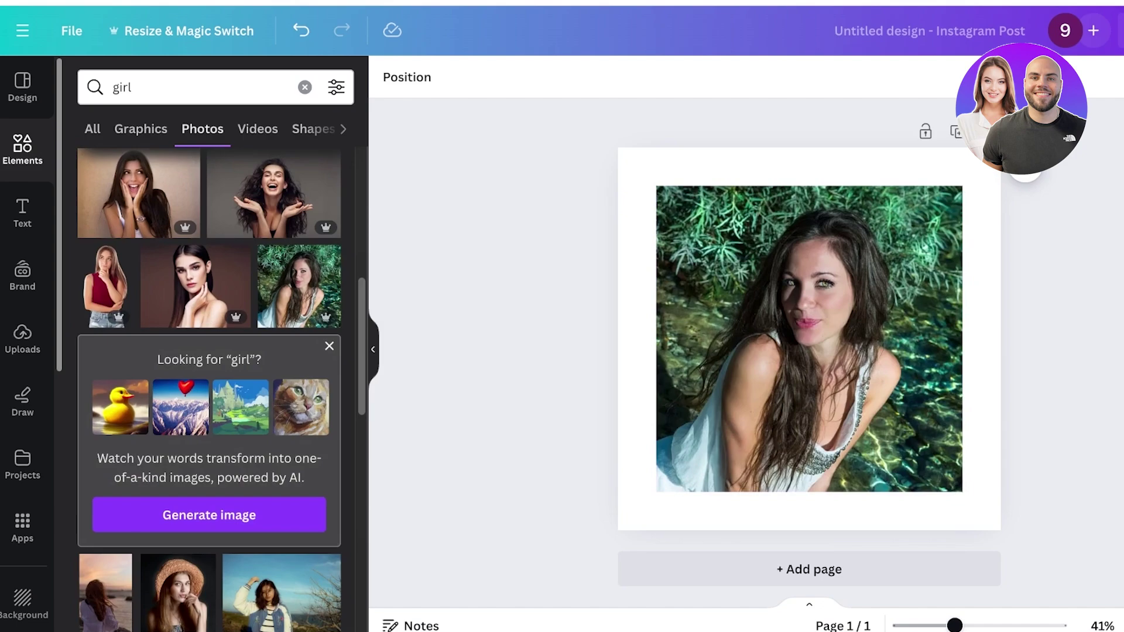
Scale the woman's photo down to a little over half the page width and place it near the centre of page 1
left_click_drag(809, 339, 809, 365)
left_click_drag(656, 211, 618, 173)
left_click_drag(760, 304, 798, 279)
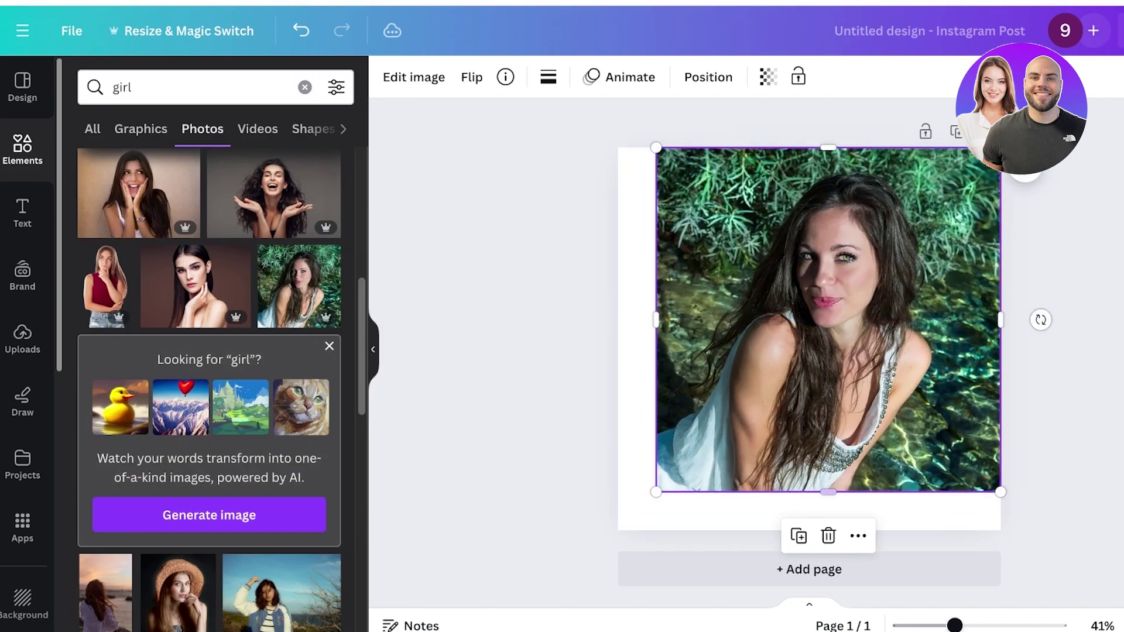
left_click_drag(656, 492, 786, 364)
left_click_drag(878, 263, 808, 317)
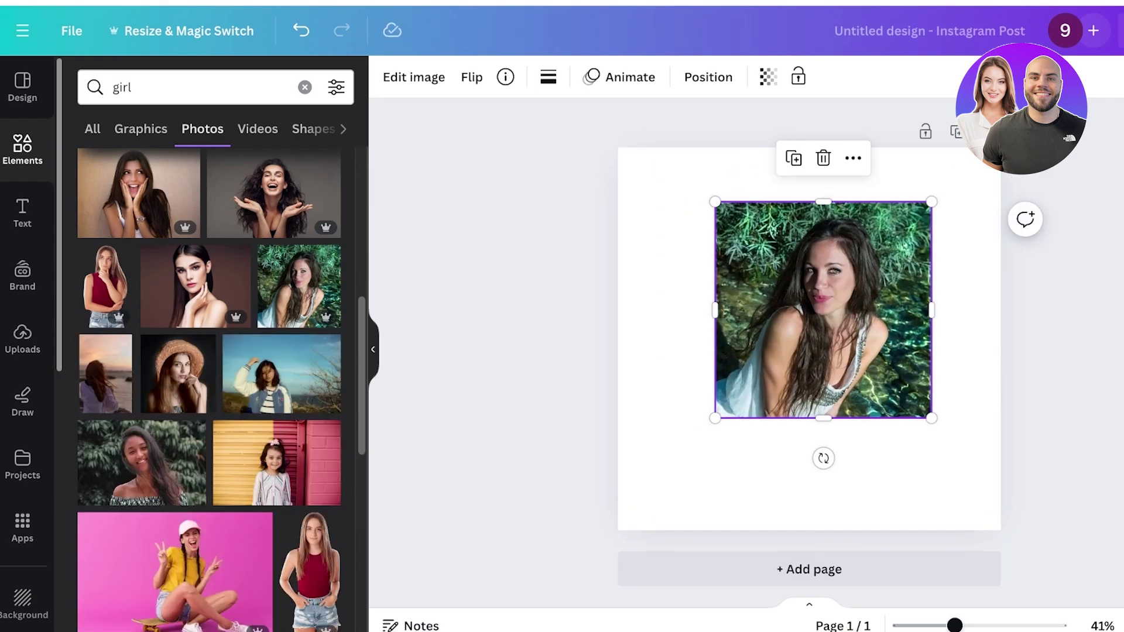
Add a second blank page to the design
left_click(807, 569)
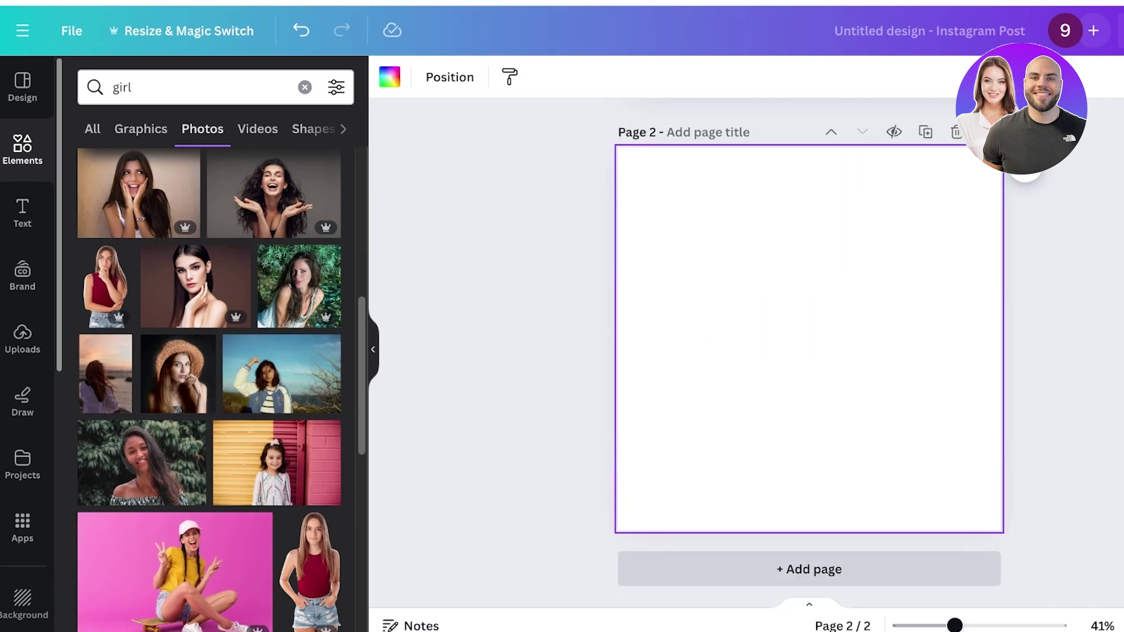
scroll(823, 310, "up", 5)
scroll(823, 310, "down", 5)
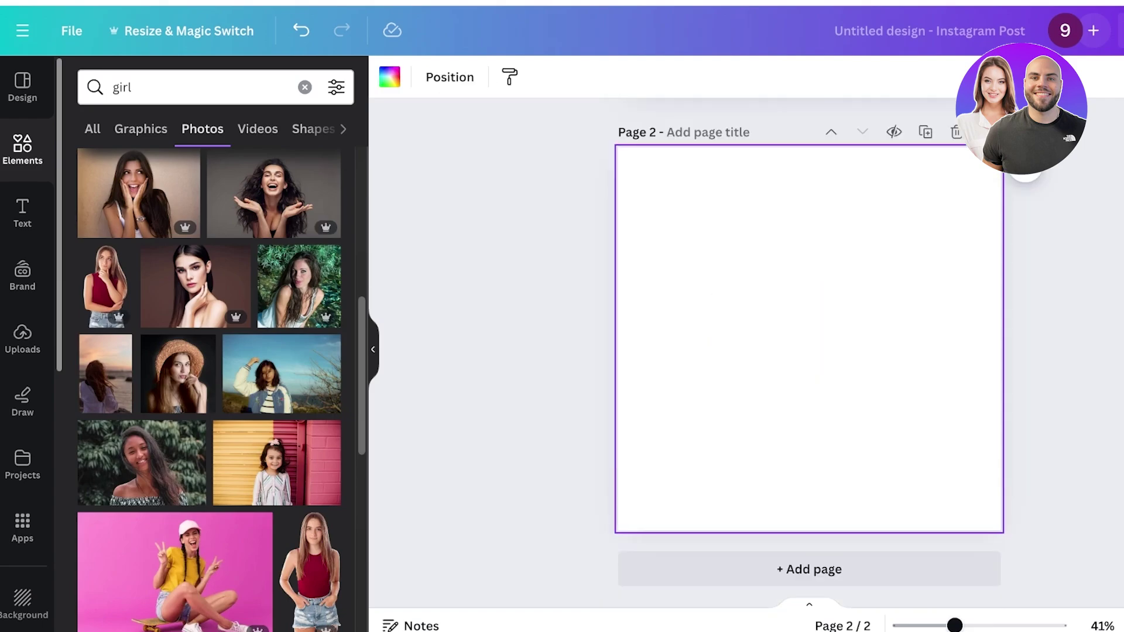
Clear the "girl" search and browse the design templates for post ideas
left_click(305, 88)
left_click(23, 88)
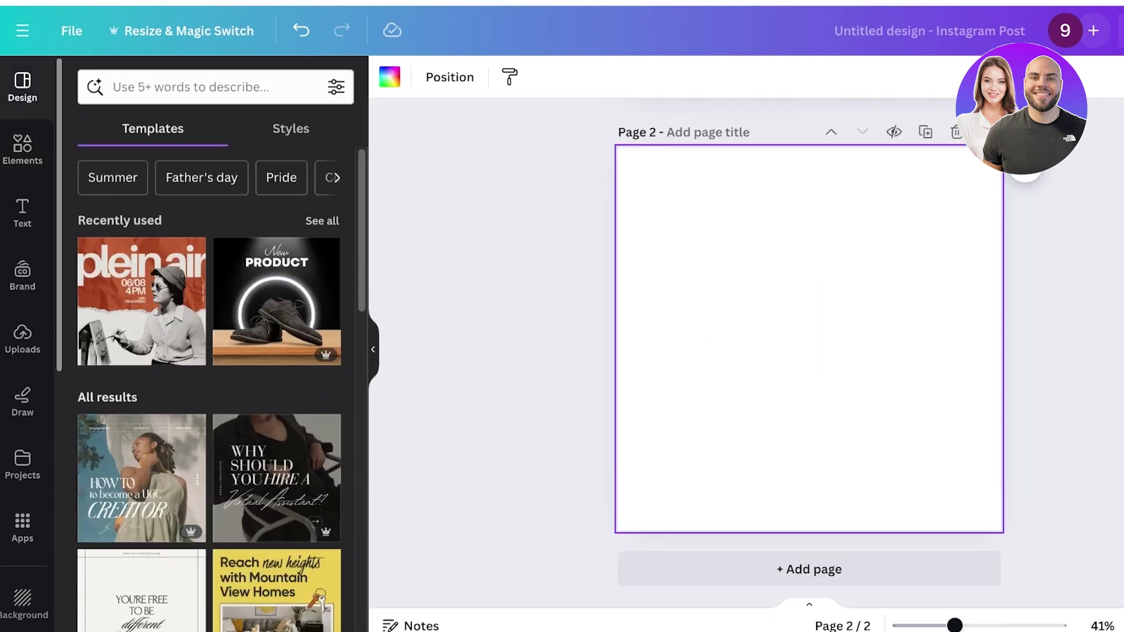
scroll(140, 264, "down", 5)
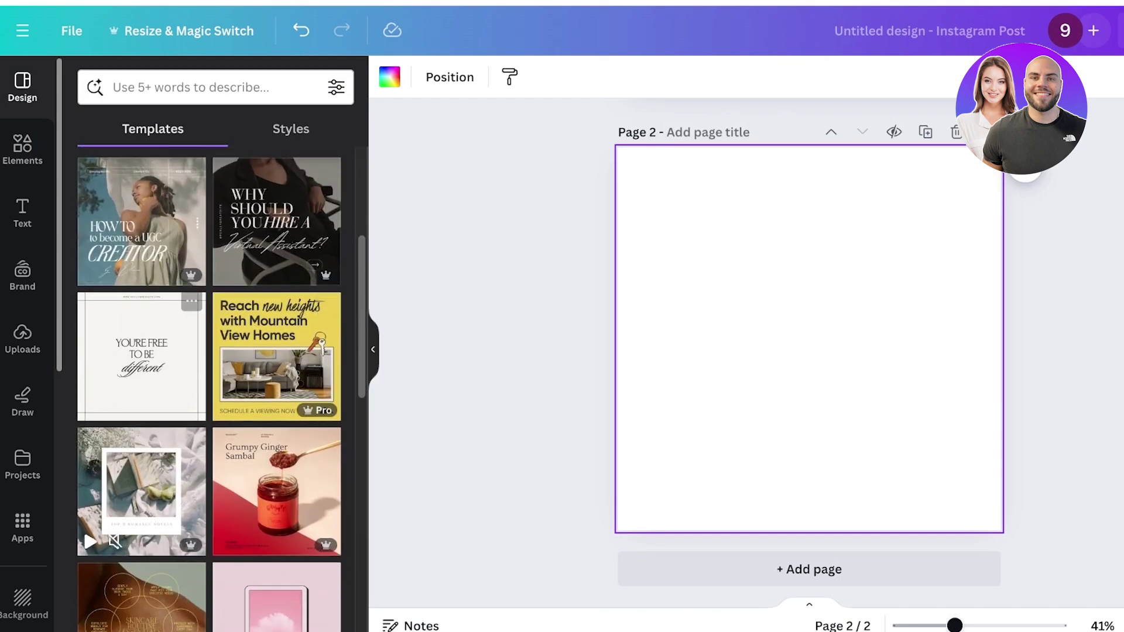
scroll(209, 351, "down", 3)
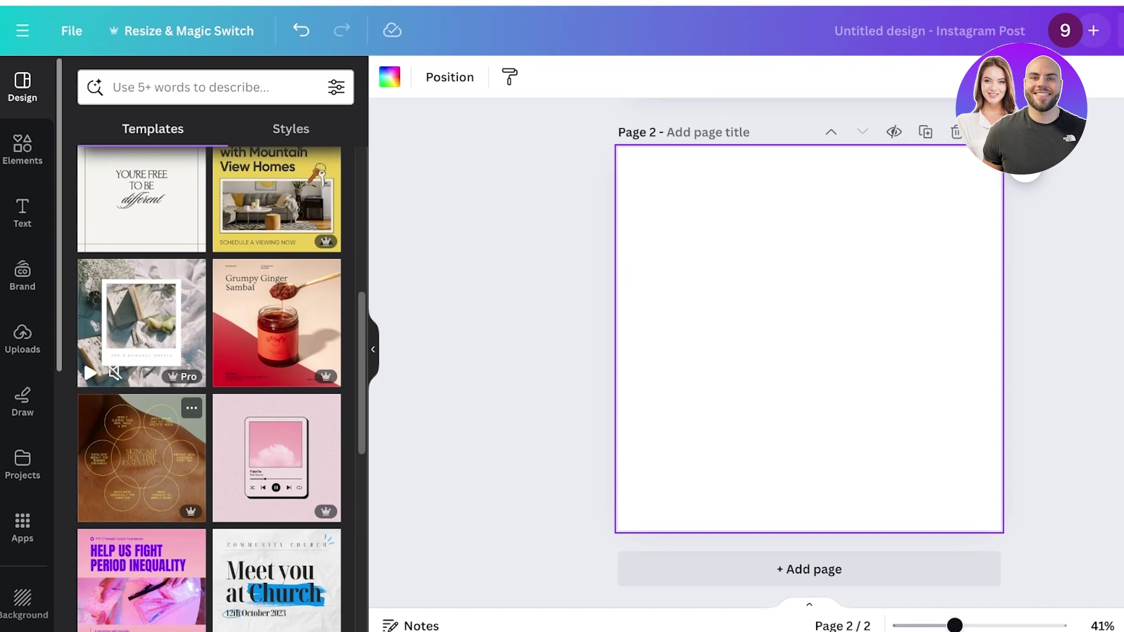
scroll(146, 293, "down", 4)
scroll(209, 387, "down", 12)
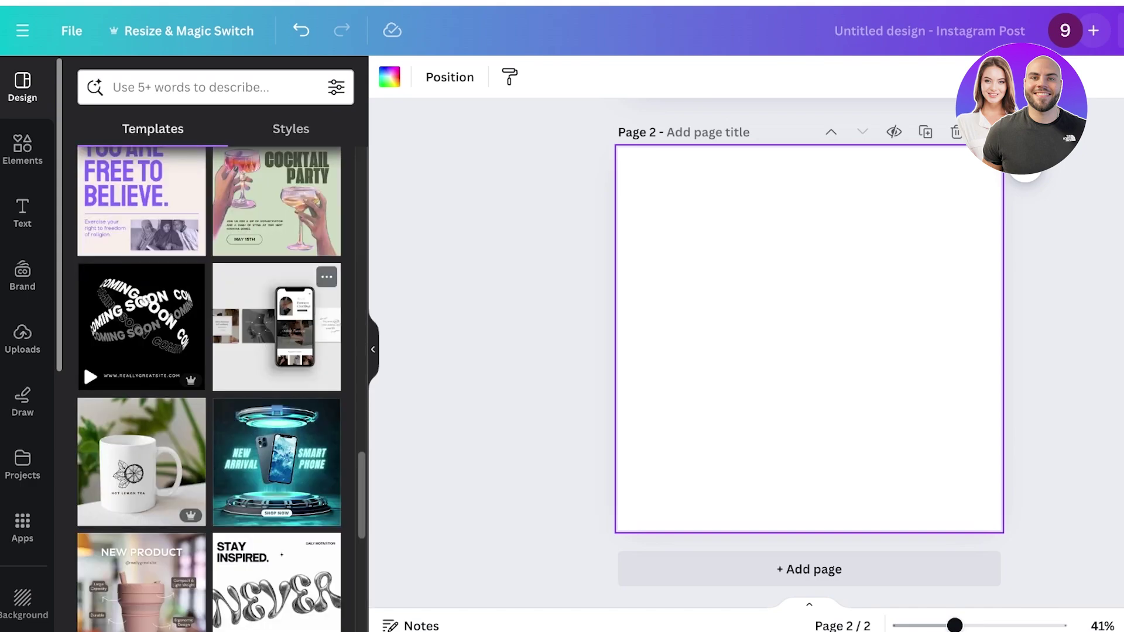
scroll(275, 383, "down", 8)
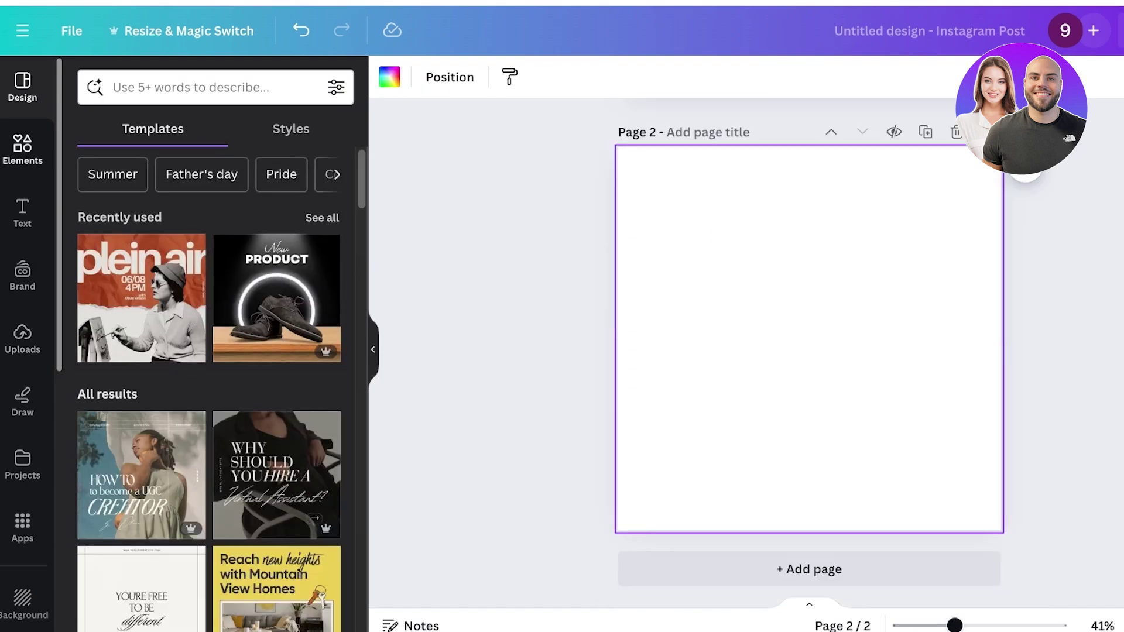
Search the design elements for "instagram post" and show all of the graphics results
left_click(22, 150)
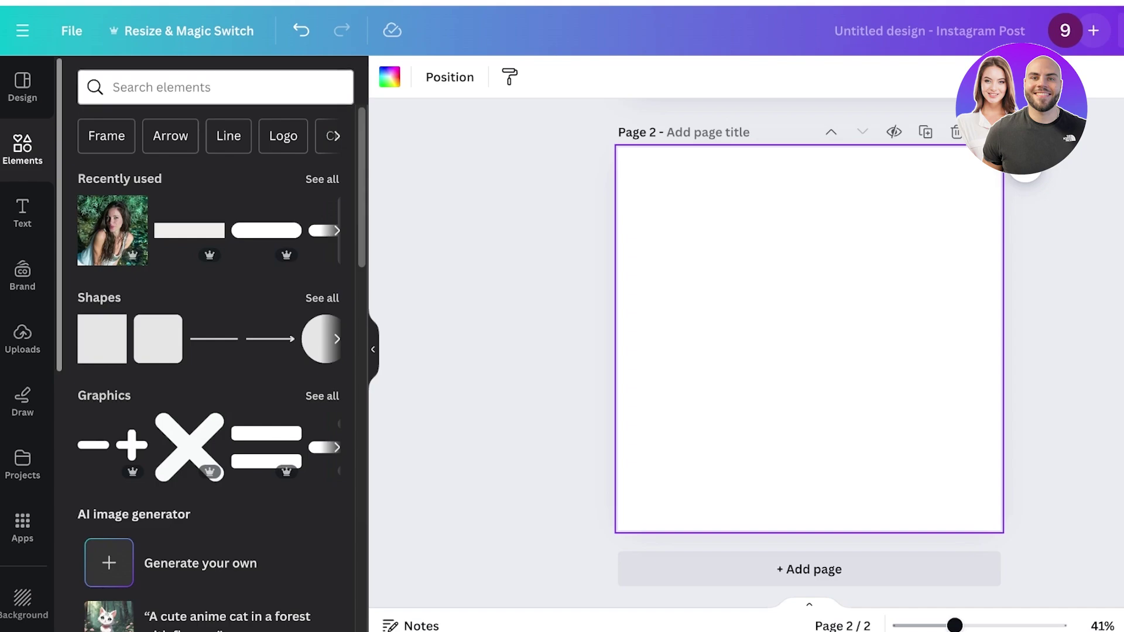
left_click(215, 87)
type("ins")
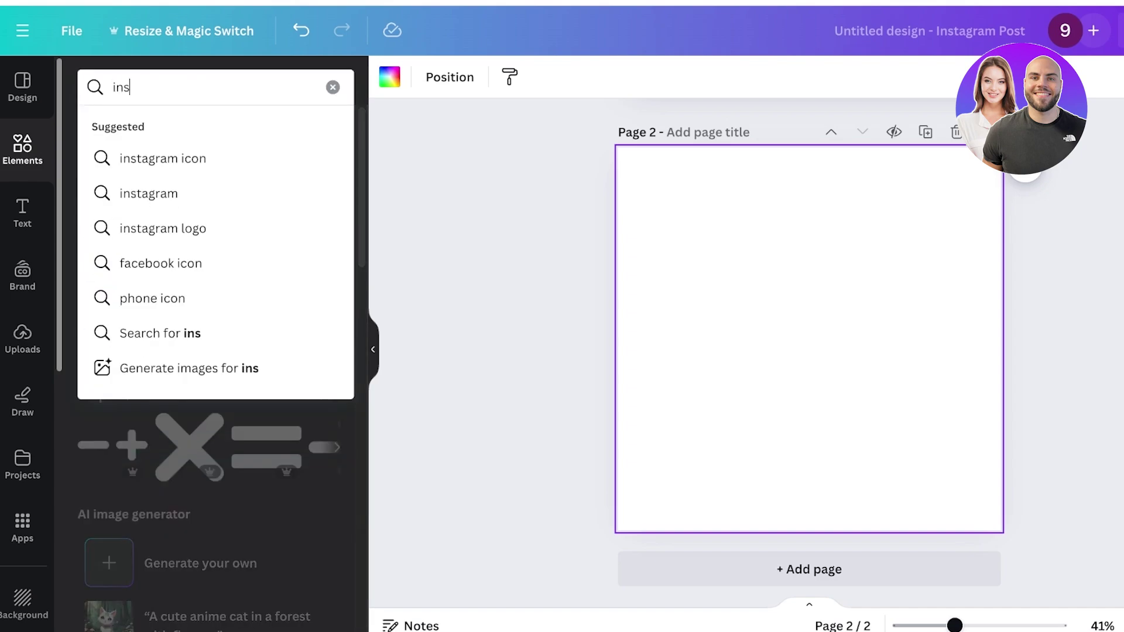
type("tagram post")
key("Return")
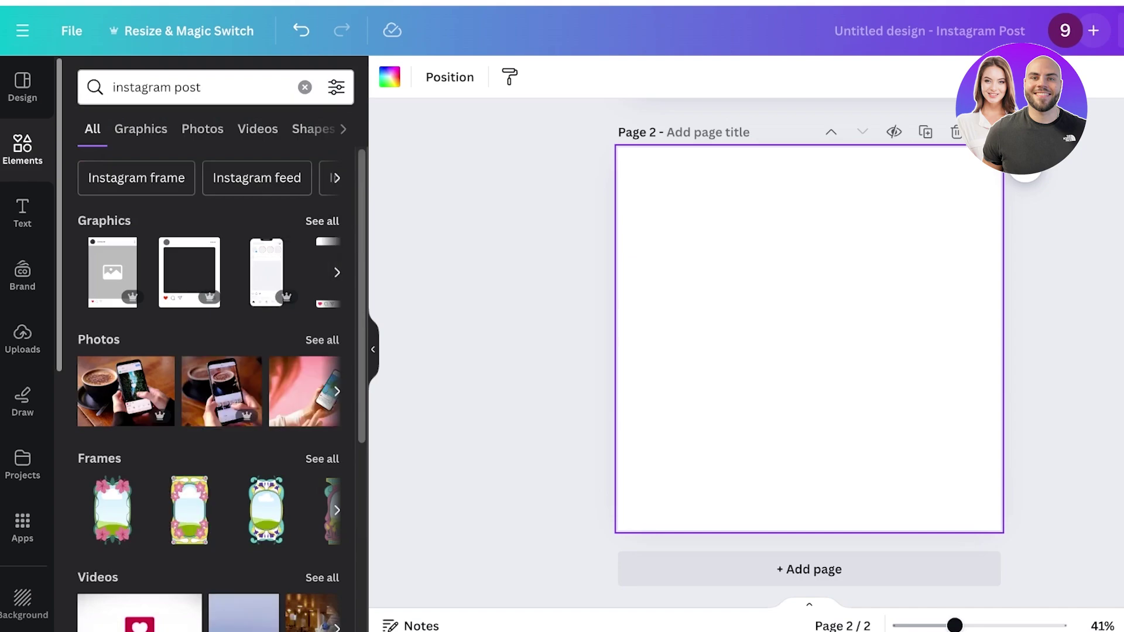
left_click(321, 221)
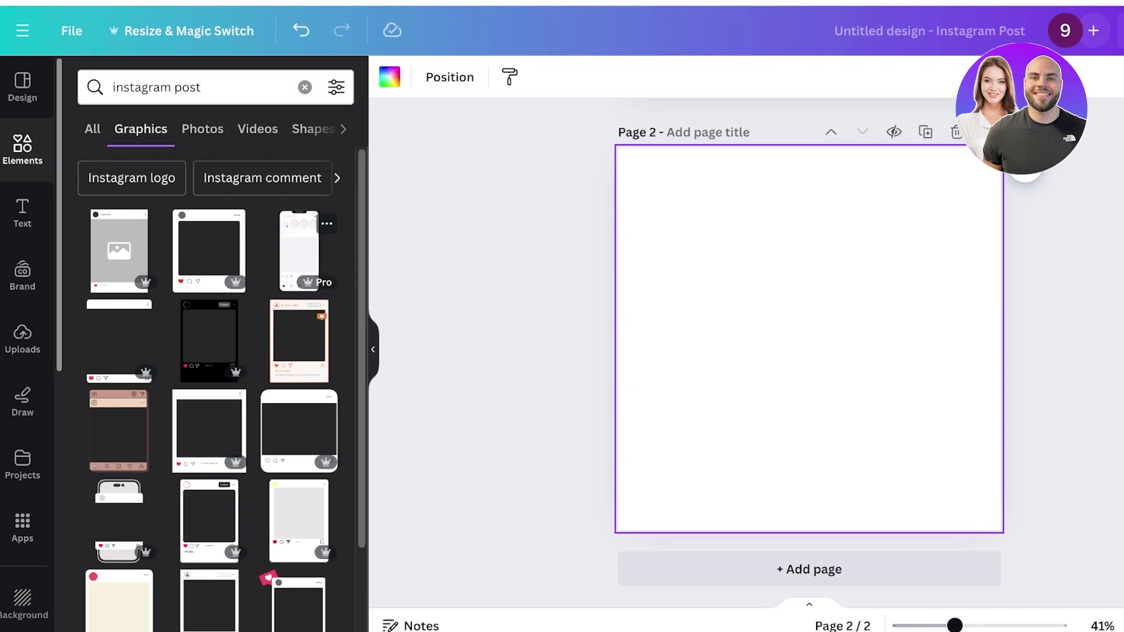
Try the peach Instagram post frame graphic on page 2 and delete it
left_click(299, 341)
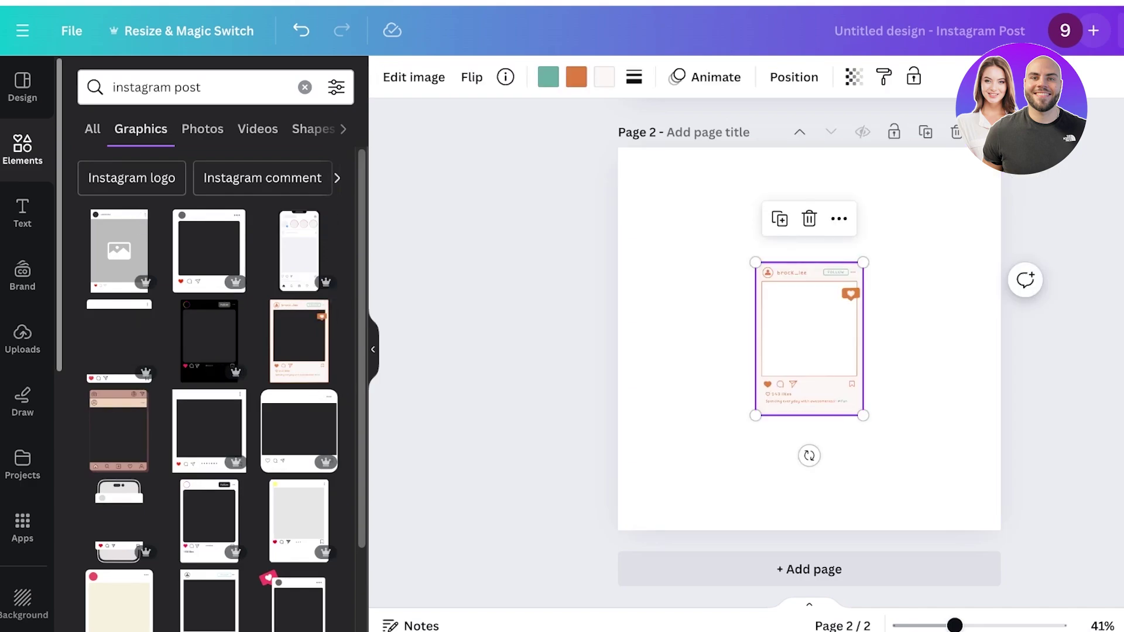
left_click_drag(810, 339, 718, 254)
key("Delete")
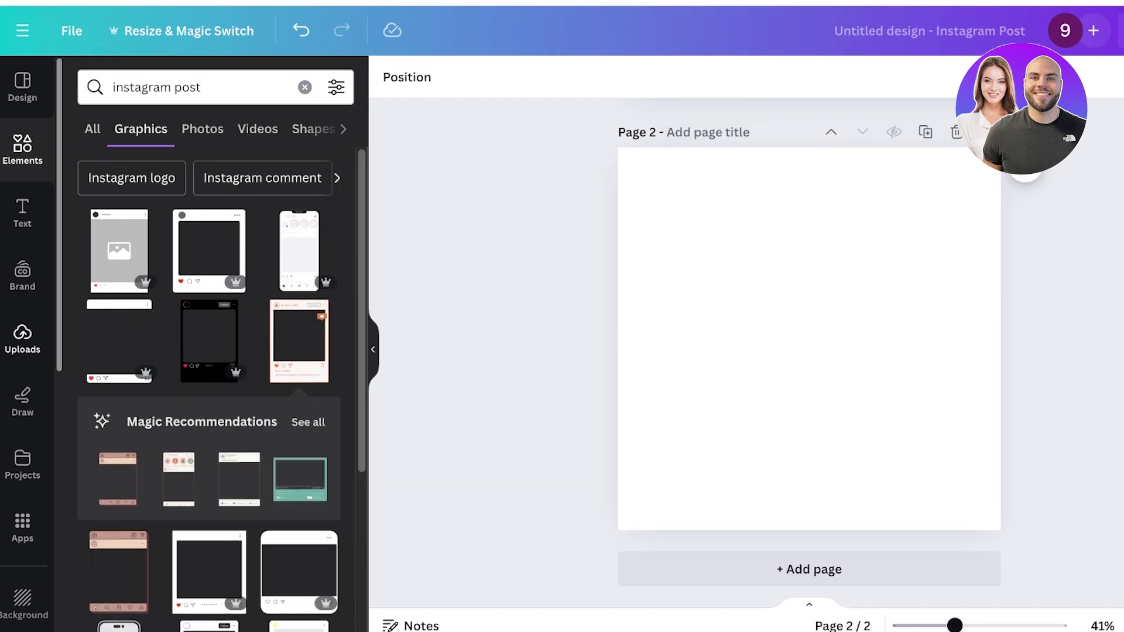
Add the plain white Instagram post frame with the red heart to page 2, enlarged and centred on the page
scroll(120, 374, "down", 3)
scroll(208, 354, "down", 5)
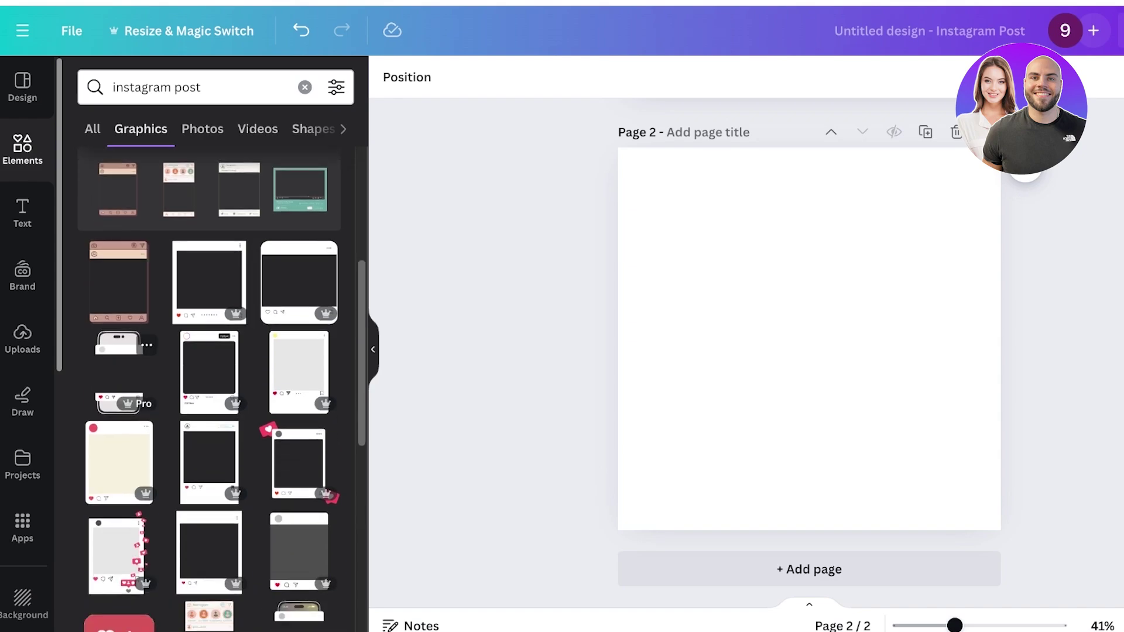
scroll(209, 354, "down", 4)
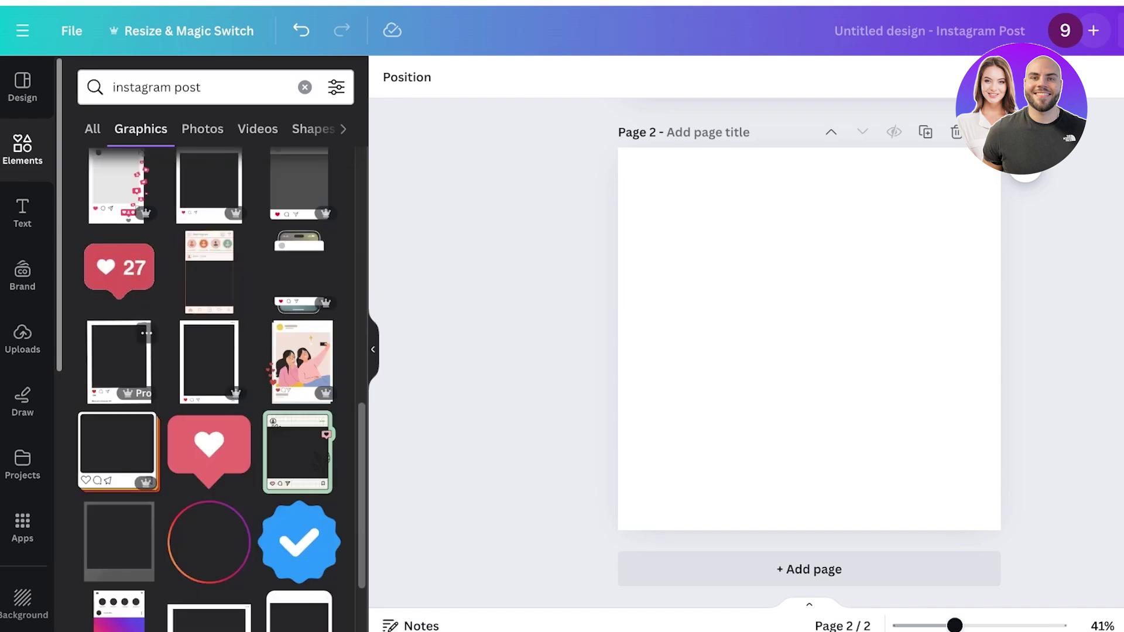
scroll(120, 375, "down", 7)
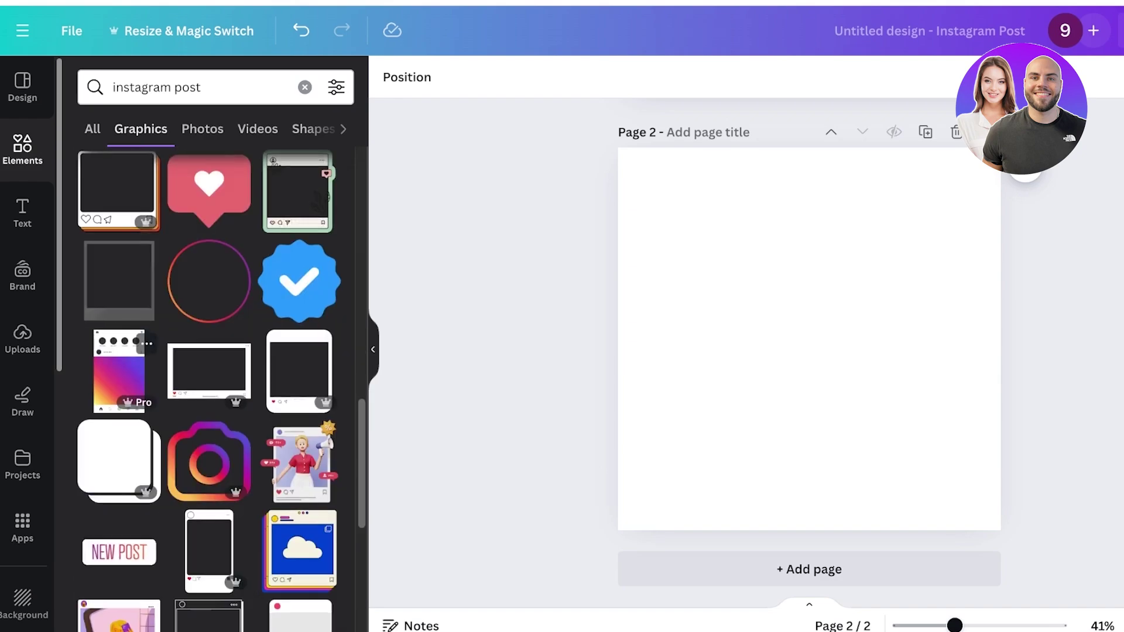
scroll(120, 421, "up", 20)
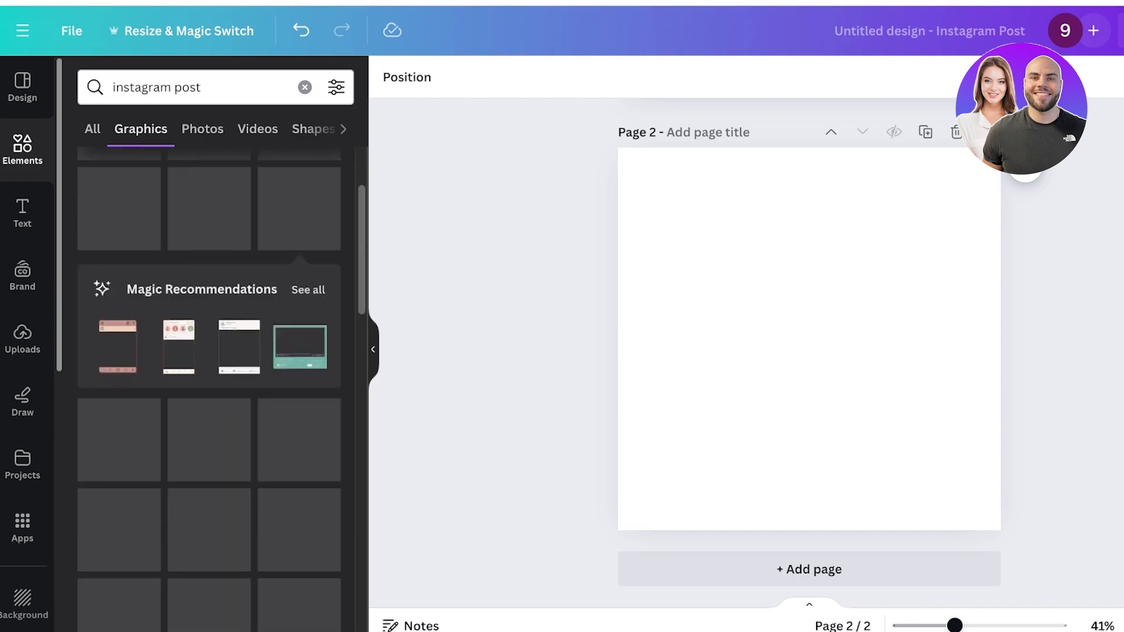
scroll(809, 340, "up", 1)
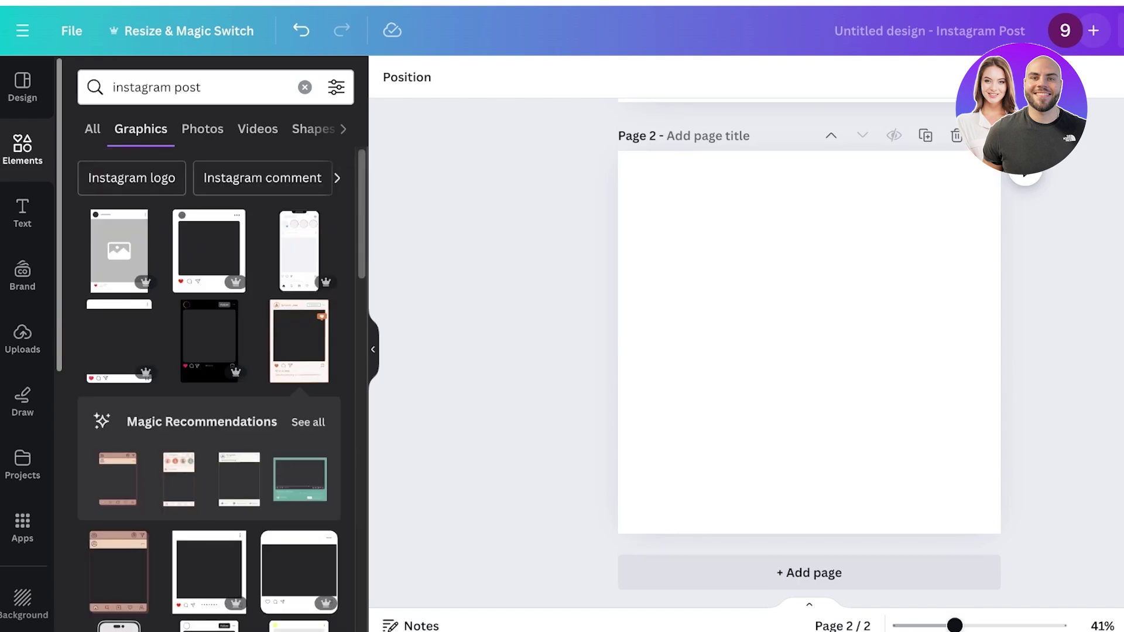
left_click(209, 251)
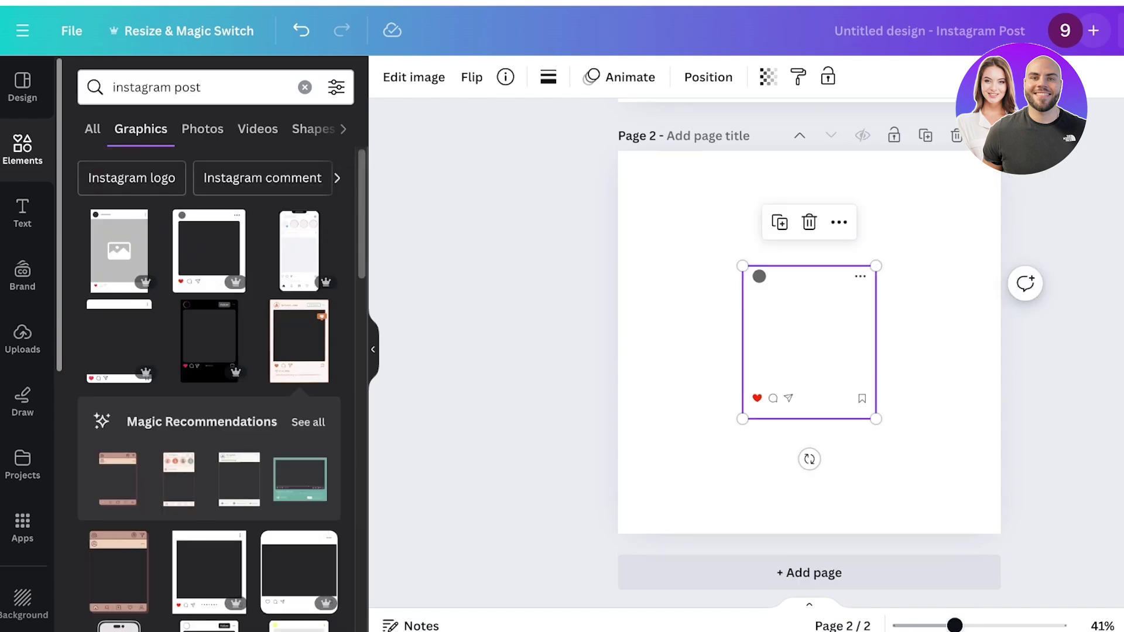
left_click_drag(810, 342, 754, 289)
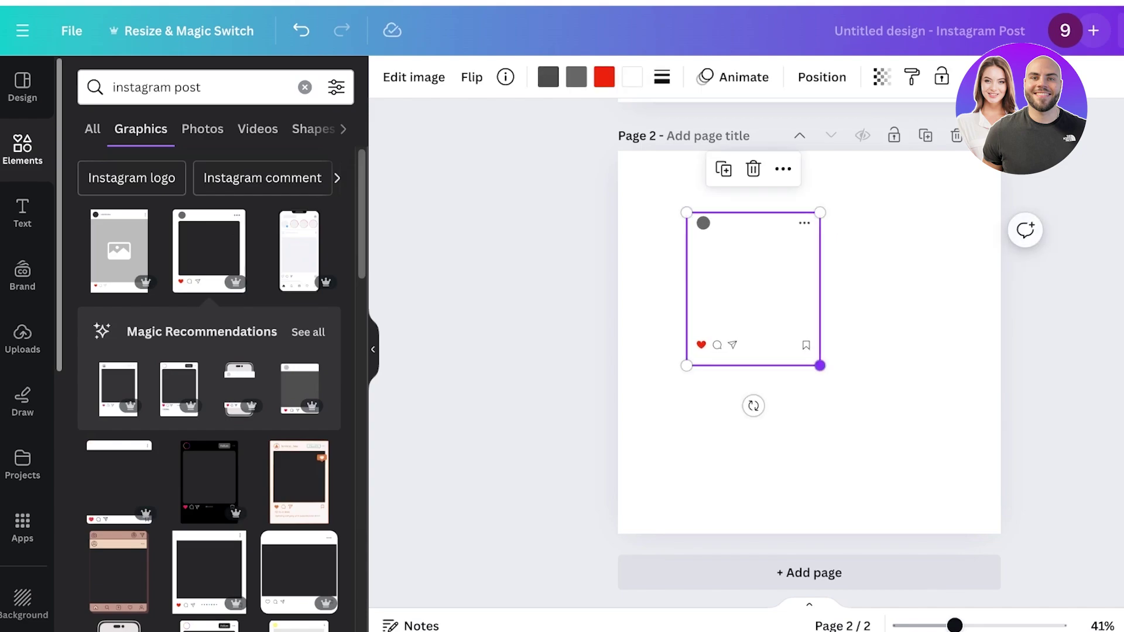
left_click_drag(820, 366, 845, 349)
left_click(960, 351)
Copy the woman's photo from page 1 and paste it onto page 2
scroll(878, 352, "up", 7)
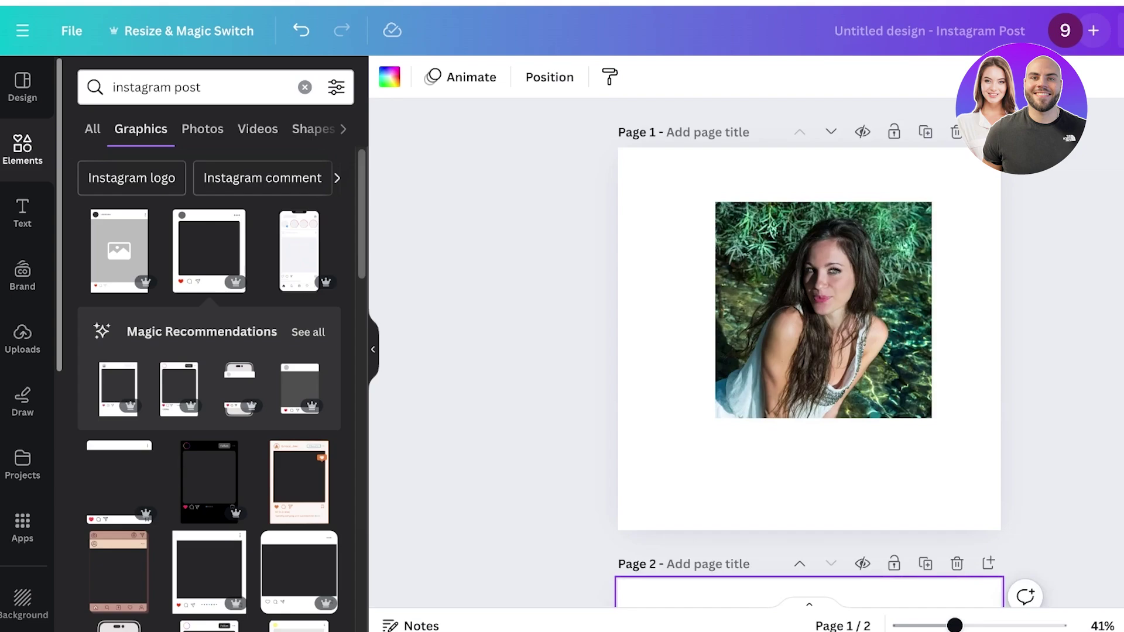
left_click(831, 316)
scroll(831, 351, "down", 7)
left_click(960, 351)
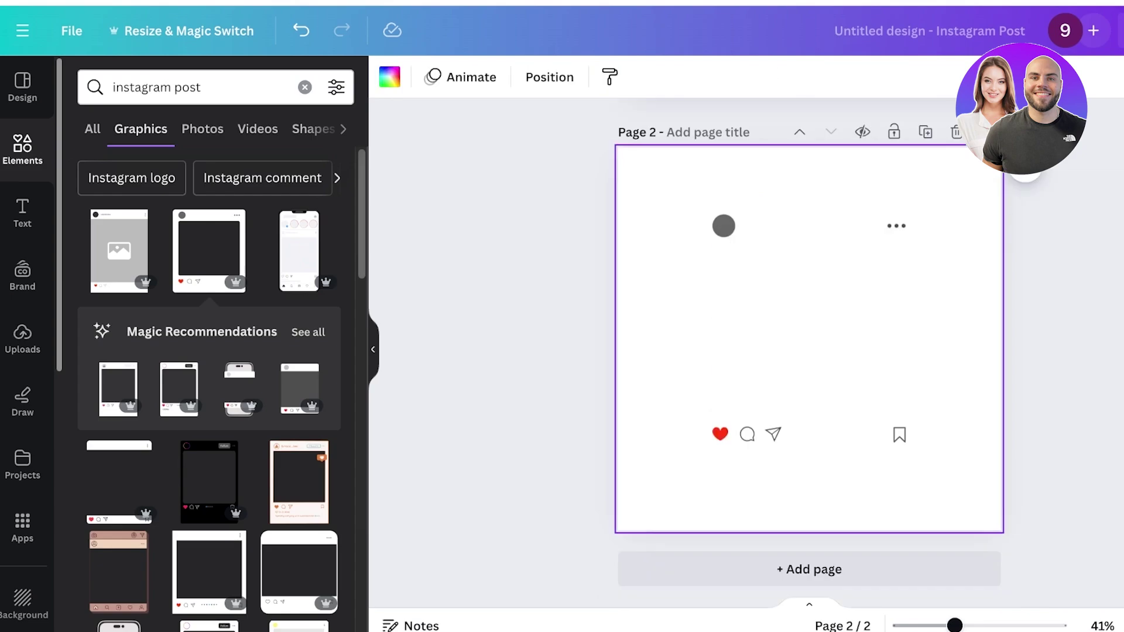
key("ctrl+v")
Enlarge the pasted photo to cover all of page 2 and align it to the page's vertical middle
left_click_drag(831, 316, 726, 260)
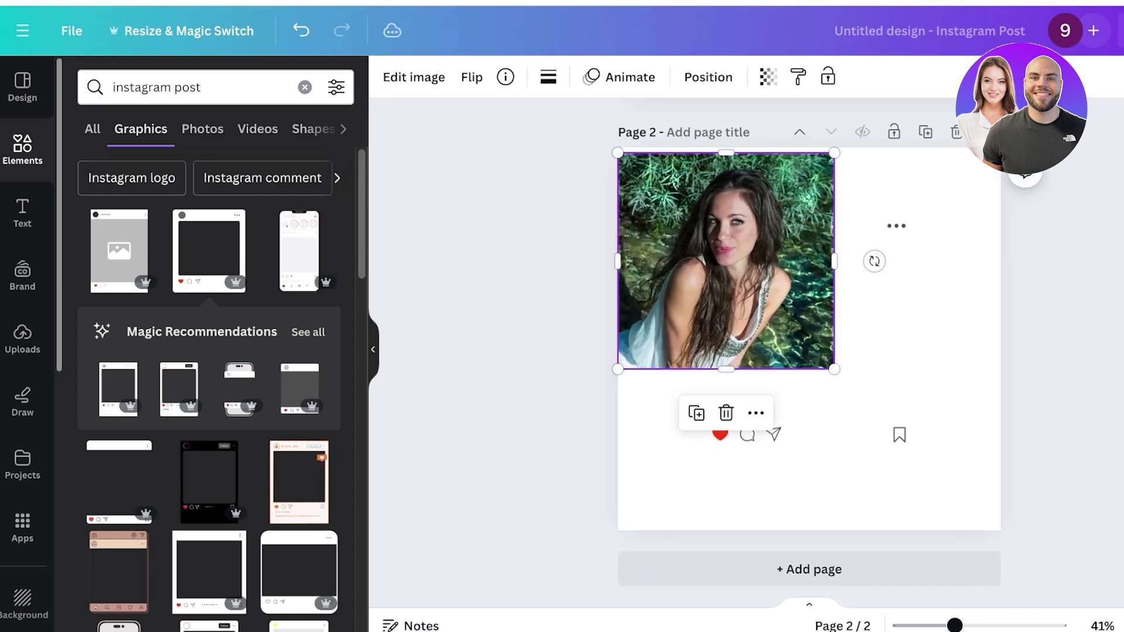
left_click_drag(834, 369, 999, 535)
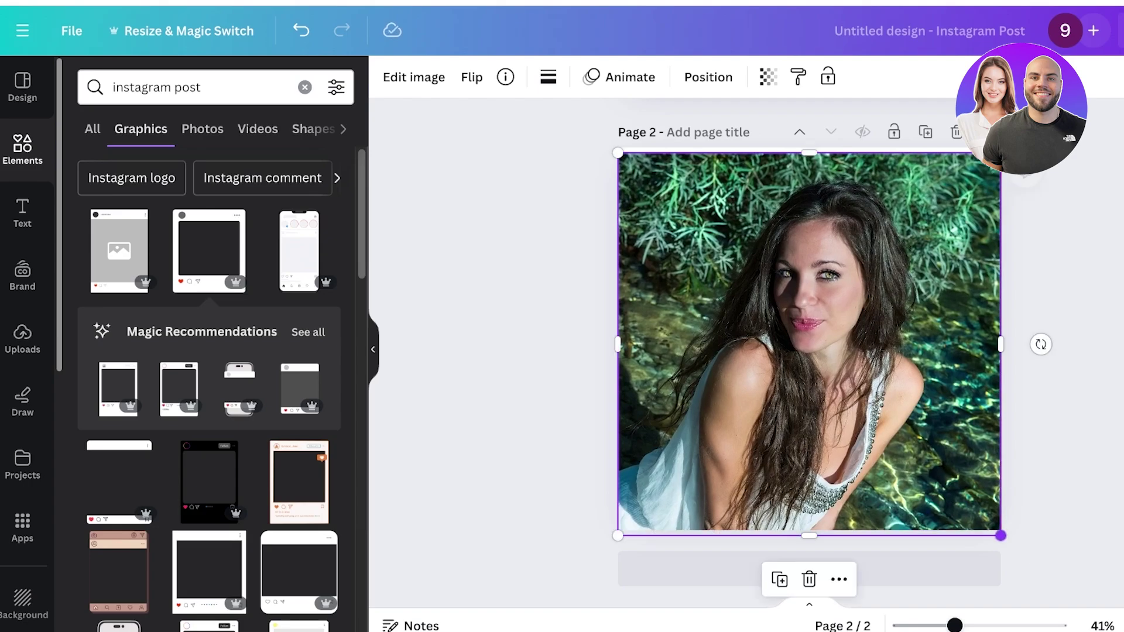
right_click(998, 535)
mouse_move(1007, 339)
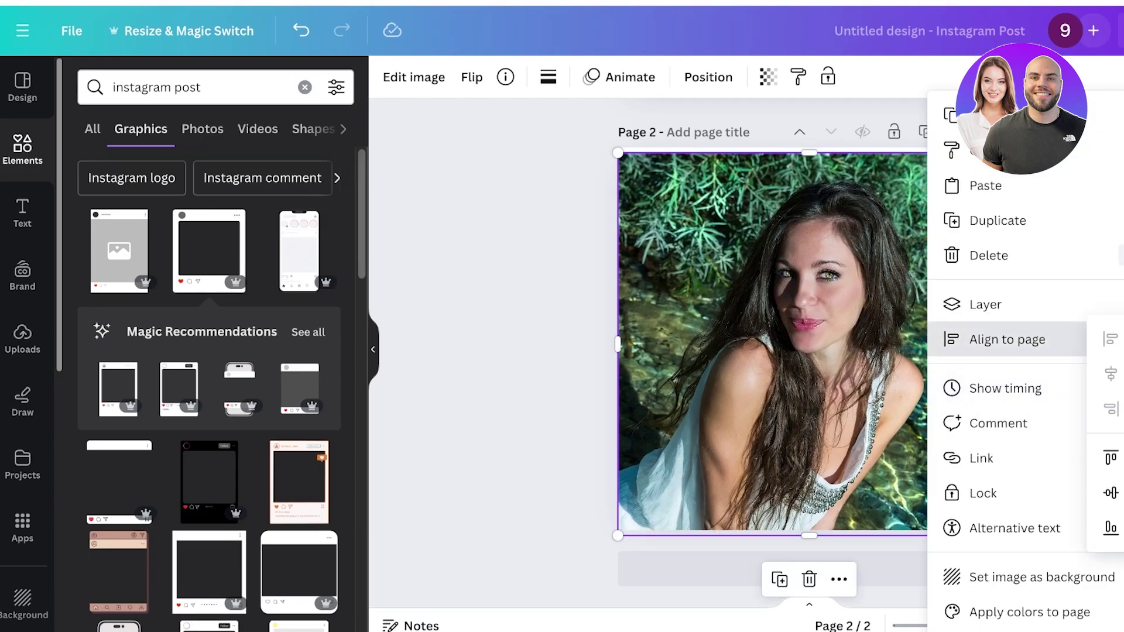
left_click(1110, 493)
Send the full-page photo to the back behind the Instagram frame and set its transparency to 31
right_click(850, 412)
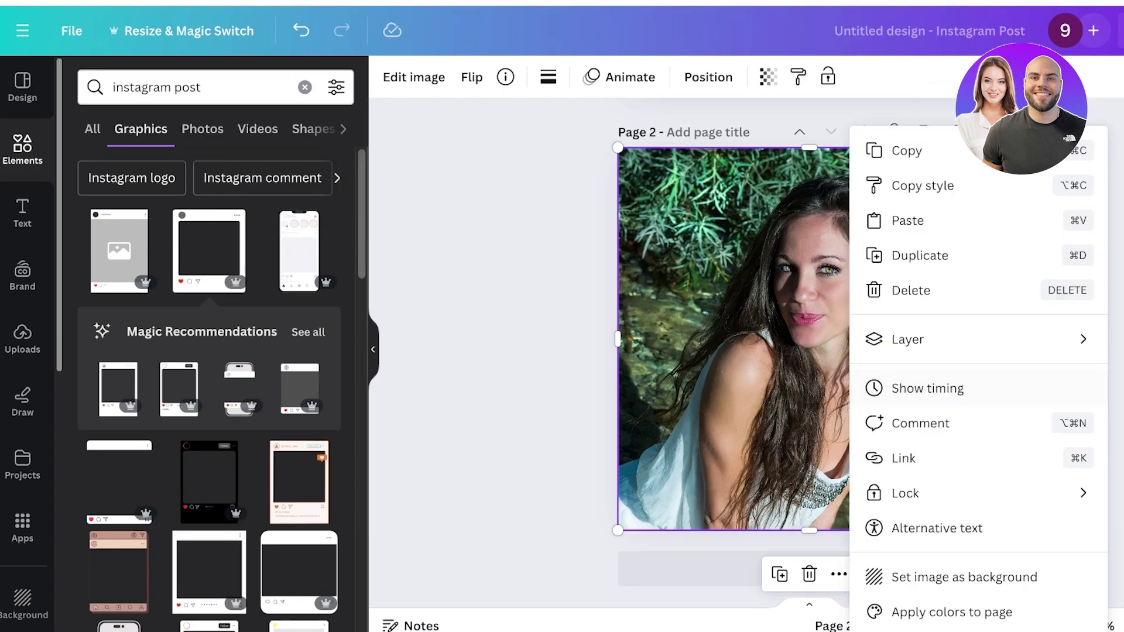
mouse_move(995, 340)
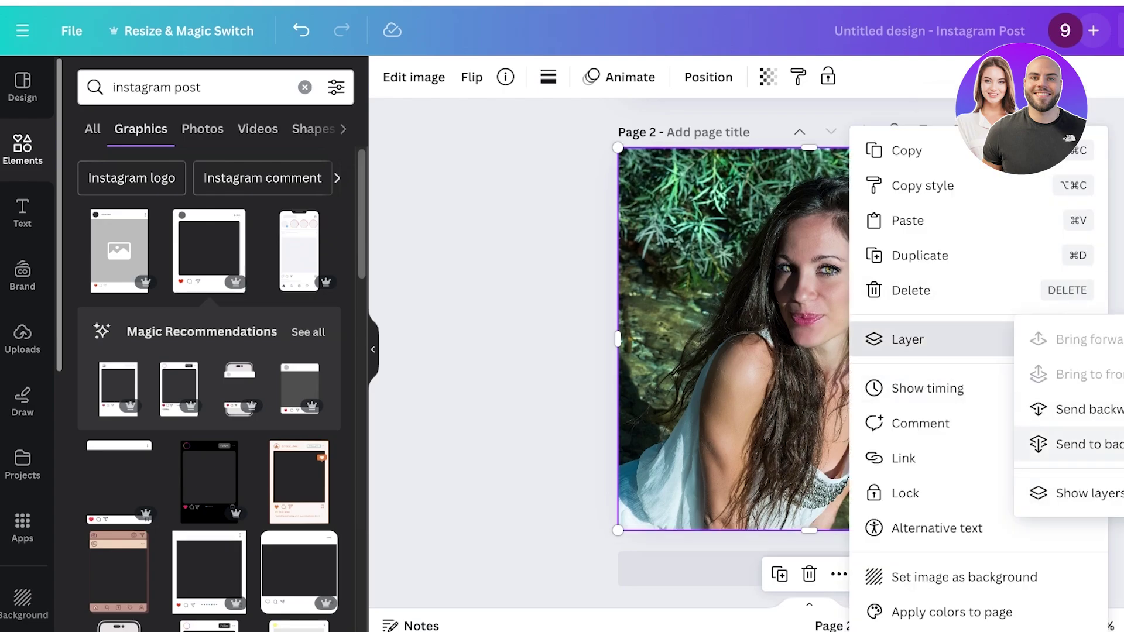
left_click(1077, 445)
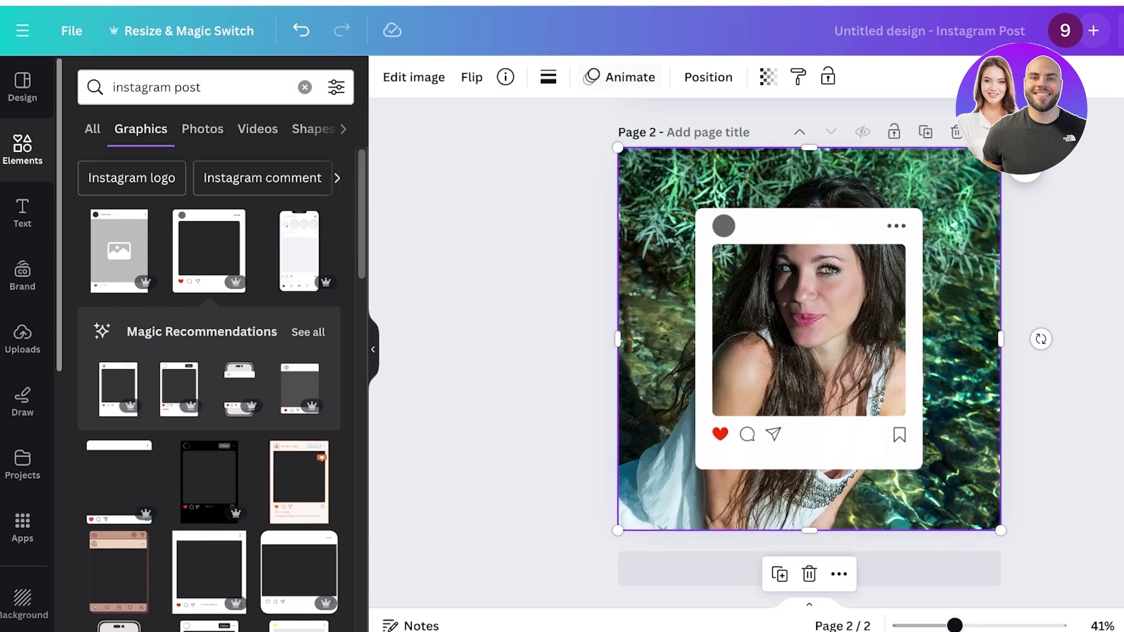
left_click(767, 77)
left_click_drag(719, 148, 634, 148)
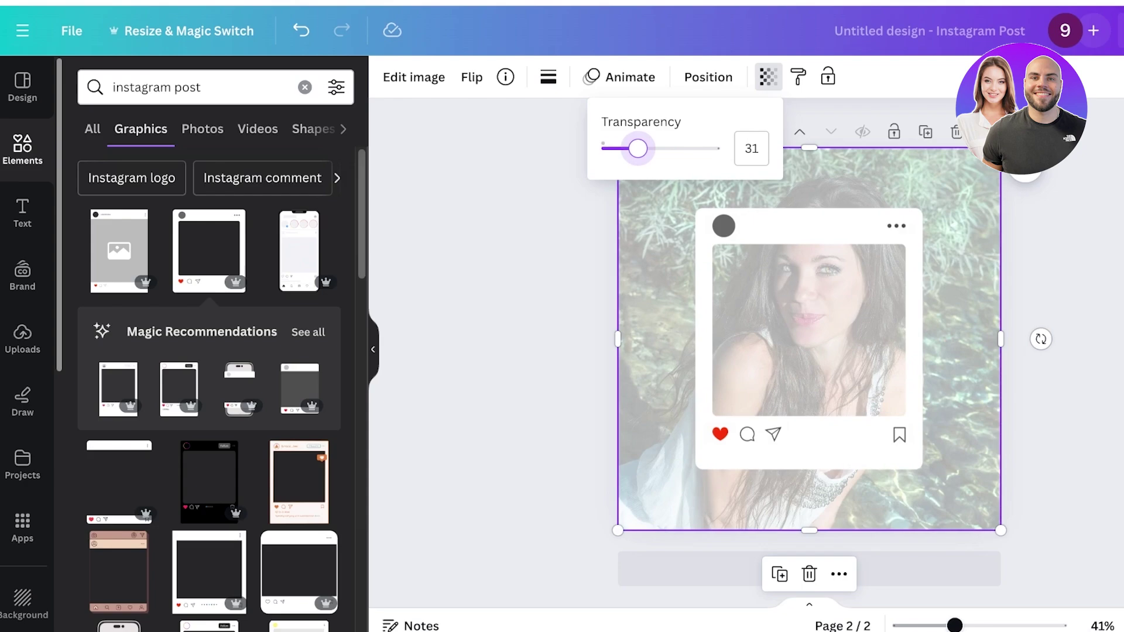
Enlarge the white Instagram post frame on page 2 and centre it over the faded photo
left_click(604, 306)
left_click(820, 229)
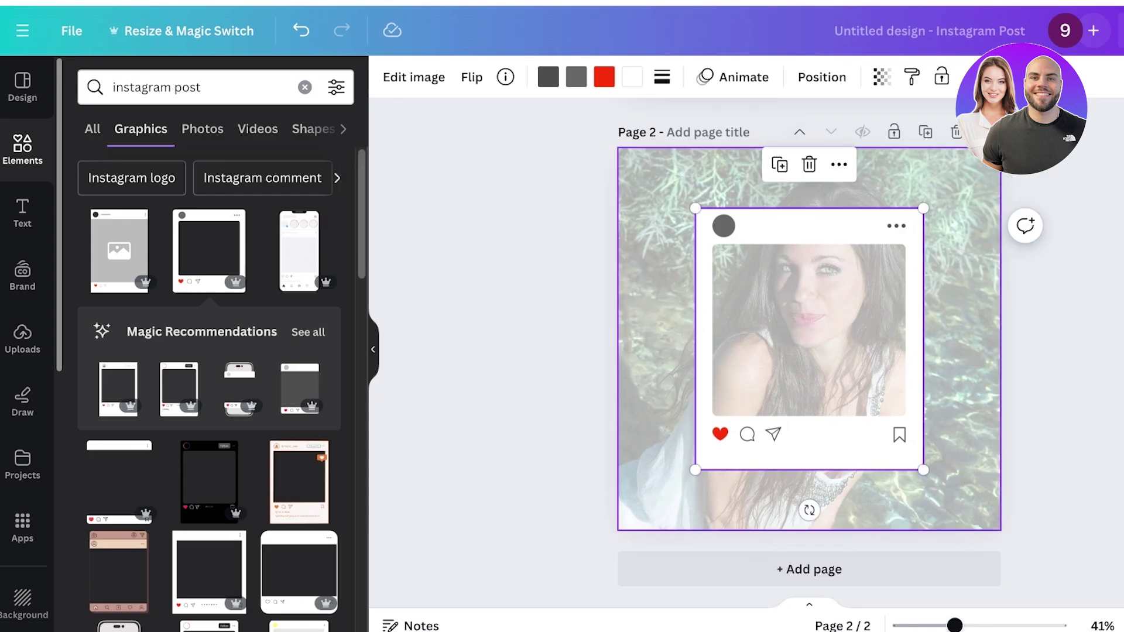
left_click_drag(924, 208, 968, 158)
left_click_drag(872, 269, 850, 298)
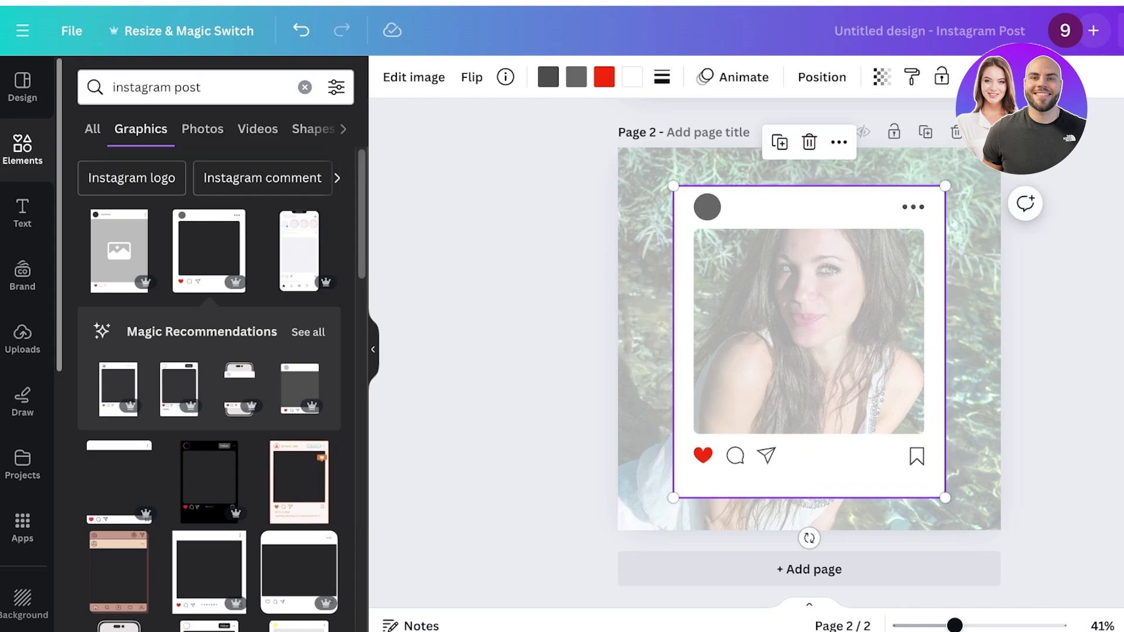
scroll(221, 386, "down", 1)
key("Escape")
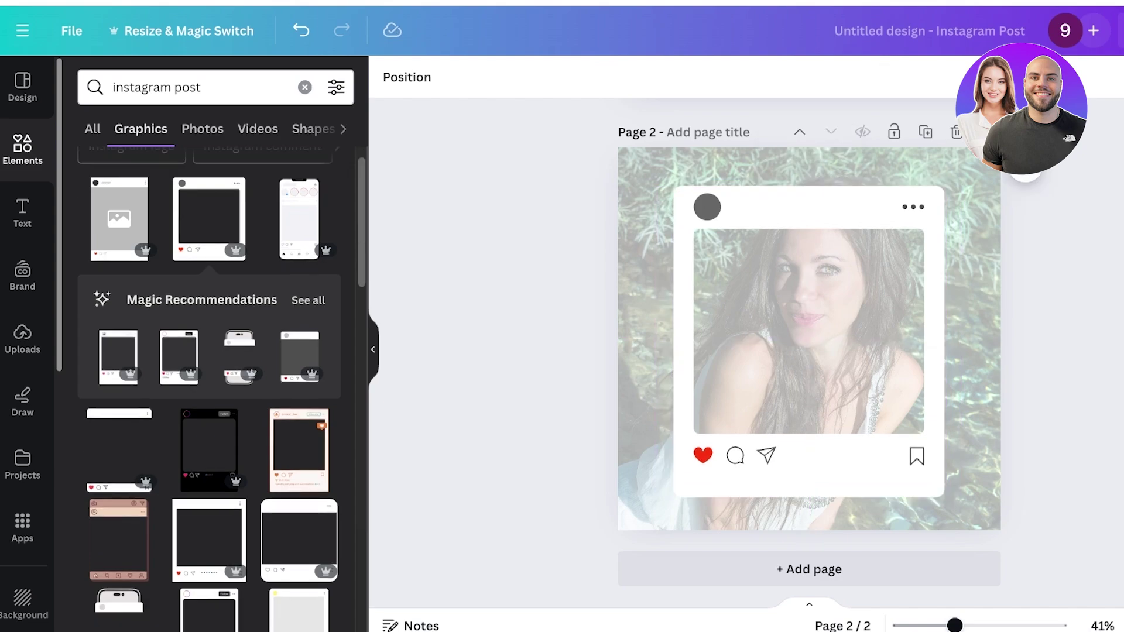
Paste a full-opacity copy of the woman's photo on page 2 and centre it over the Instagram frame's picture window
key("ctrl+v")
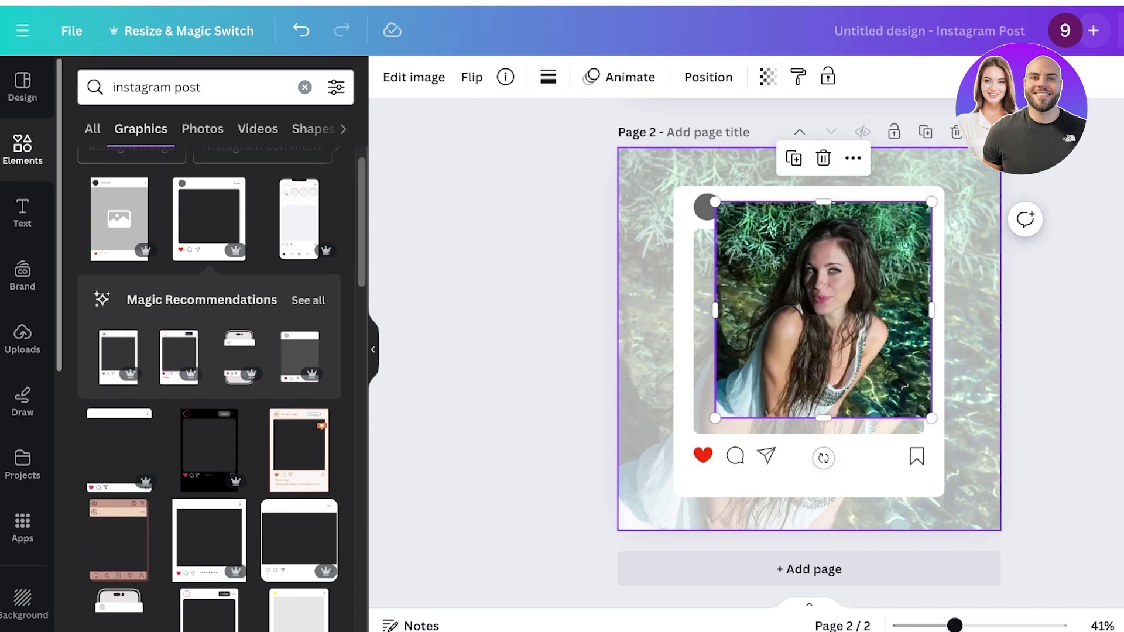
left_click_drag(822, 310, 809, 332)
left_click_drag(809, 224, 808, 231)
left_click_drag(808, 328, 809, 332)
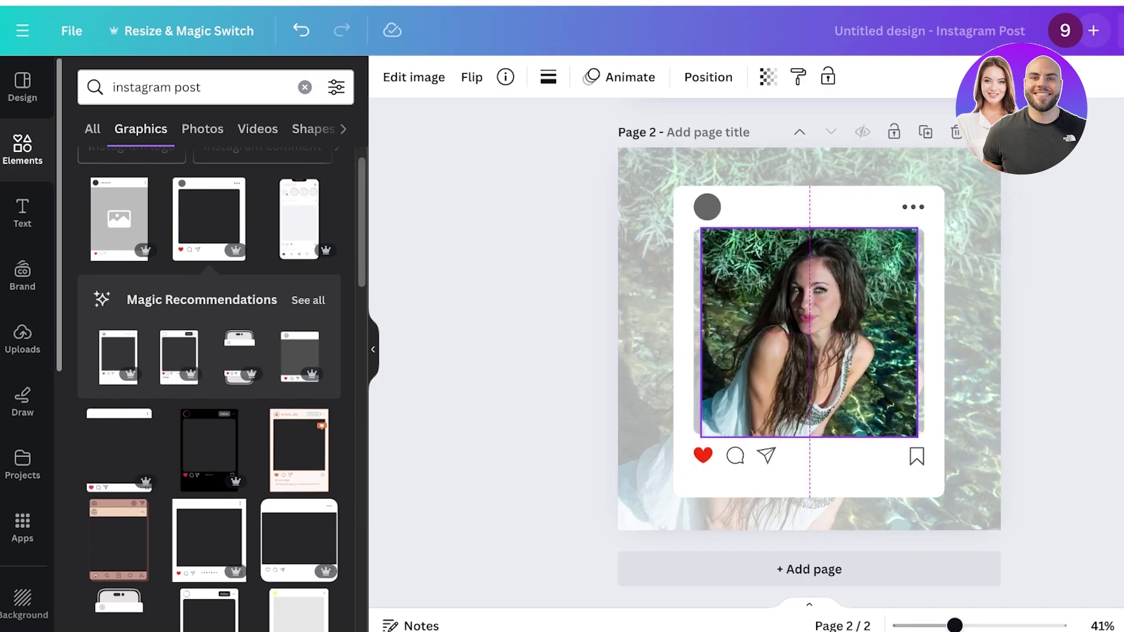
Widen the pasted photo on both sides to fill the Instagram frame's picture window and fine-tune its vertical position
left_click_drag(701, 332, 695, 333)
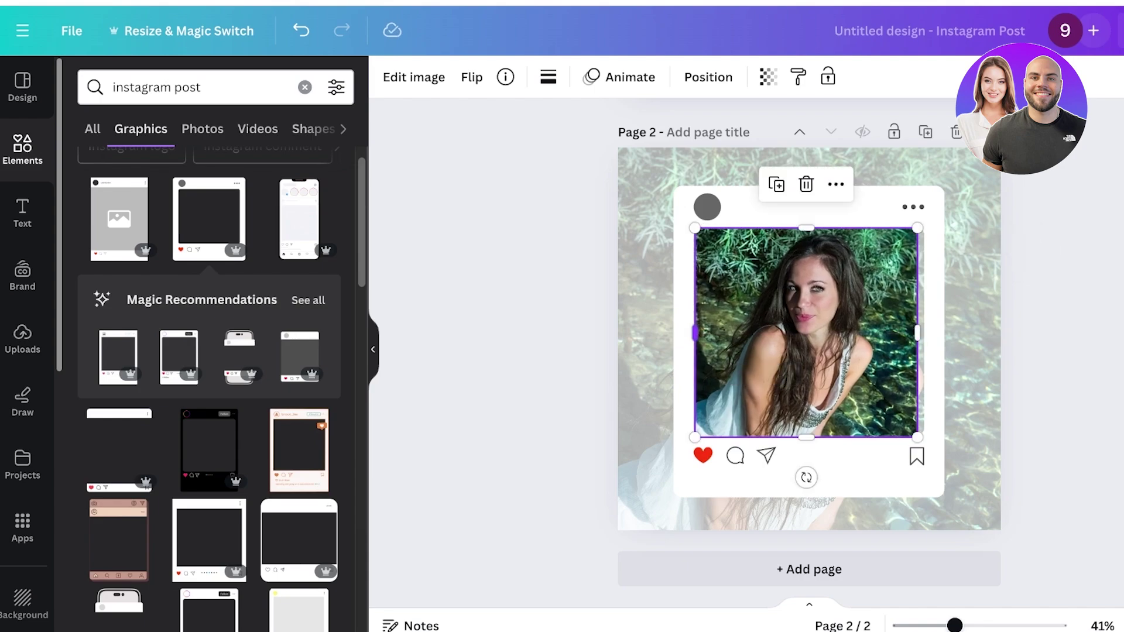
left_click_drag(917, 333, 928, 333)
left_click_drag(811, 332, 805, 337)
left_click_drag(809, 234, 808, 233)
key("Up")
key("Up")
key("Up")
key("Up")
key("Up")
key("Up")
key("Up")
key("Up")
key("Up")
key("Up")
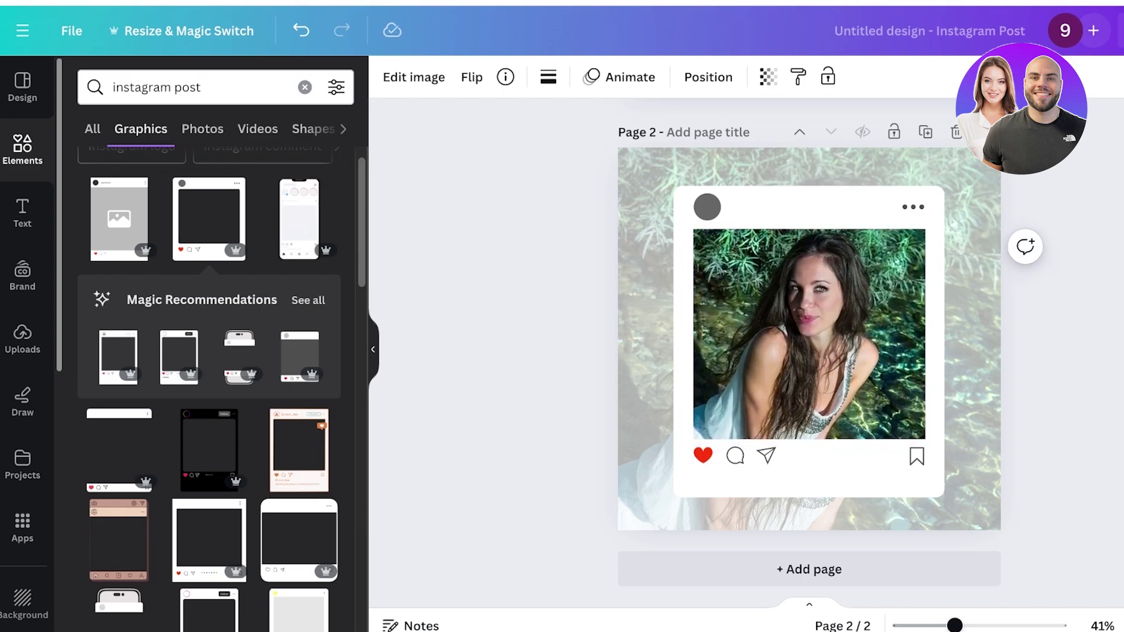
left_click(809, 334)
key("Escape")
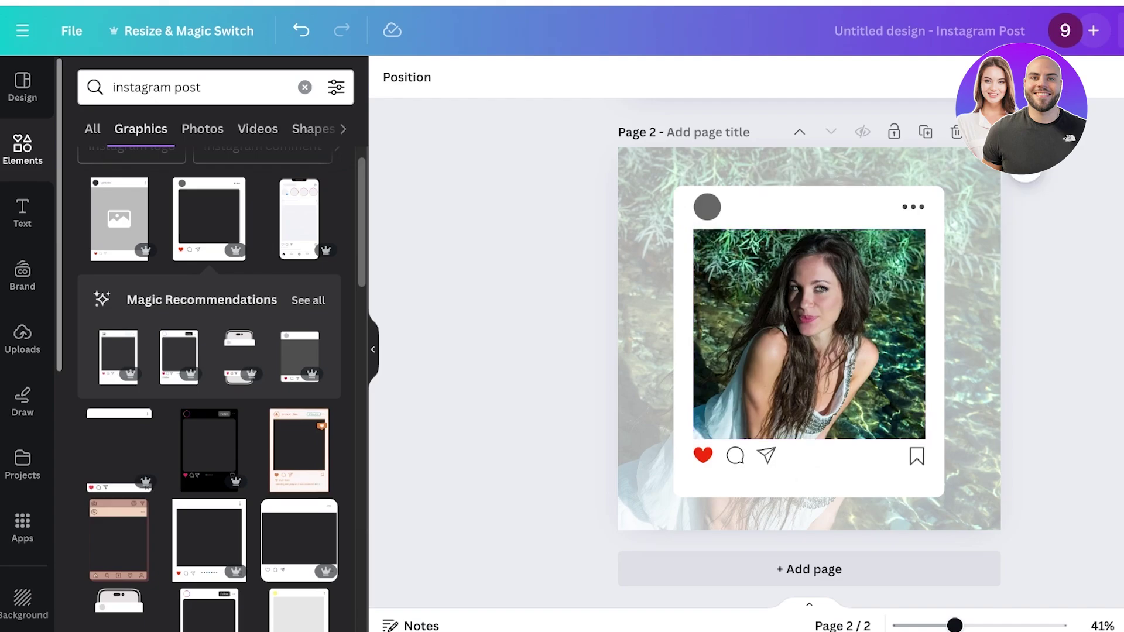
scroll(809, 333, "up", 7)
scroll(808, 334, "down", 7)
scroll(809, 333, "up", 7)
left_click_drag(823, 302, 809, 311)
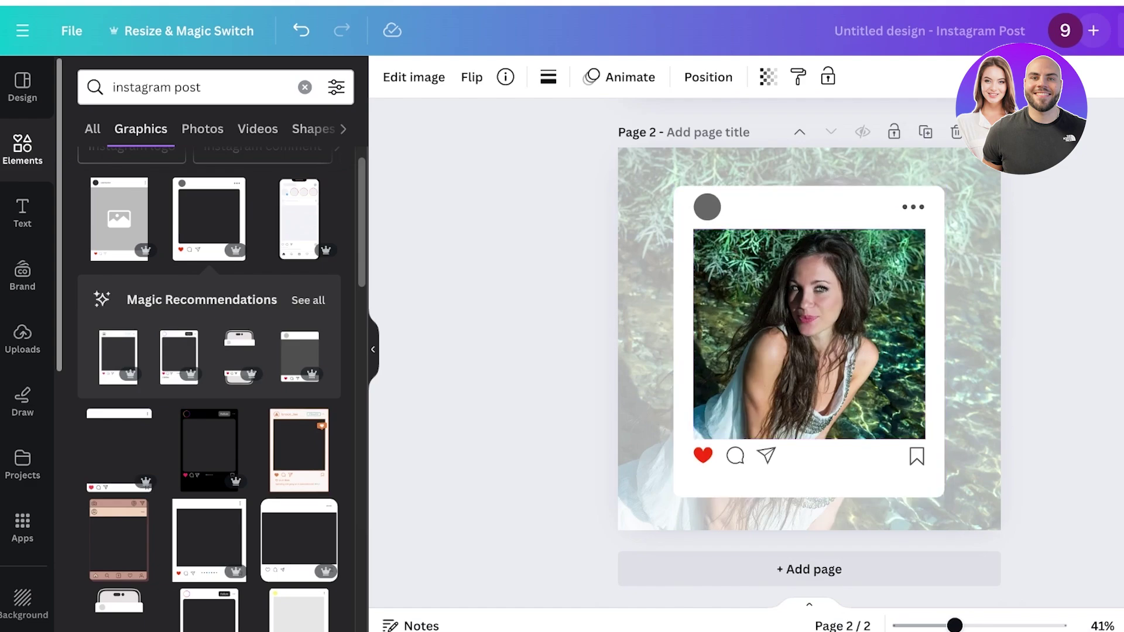
Add a blank page 3 and clear the "instagram post" element search
left_click(809, 569)
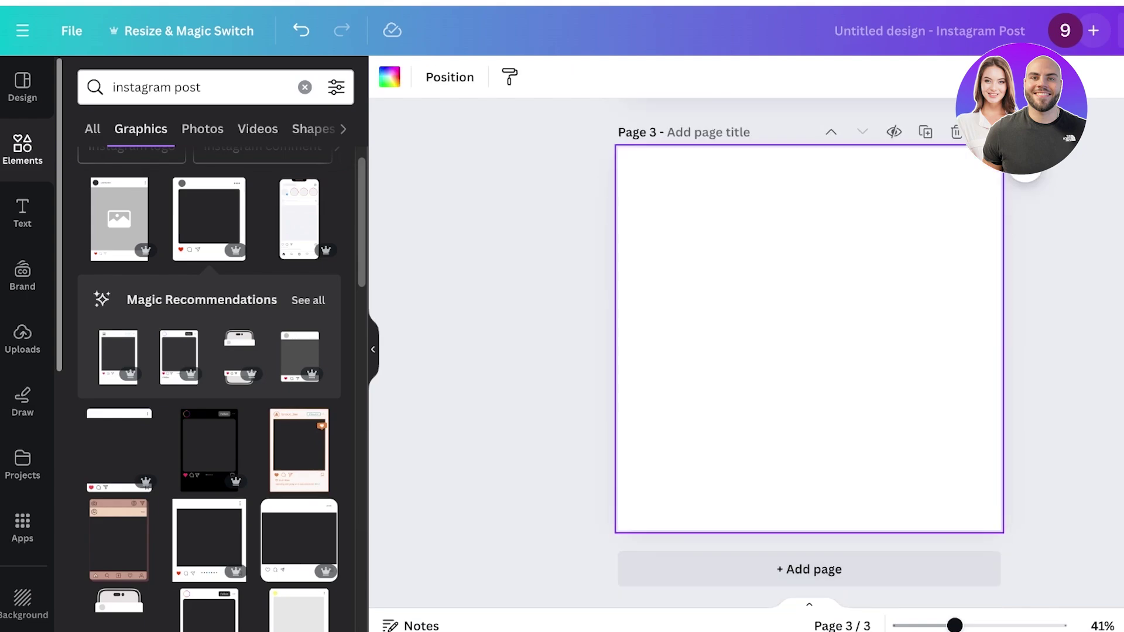
left_click(304, 87)
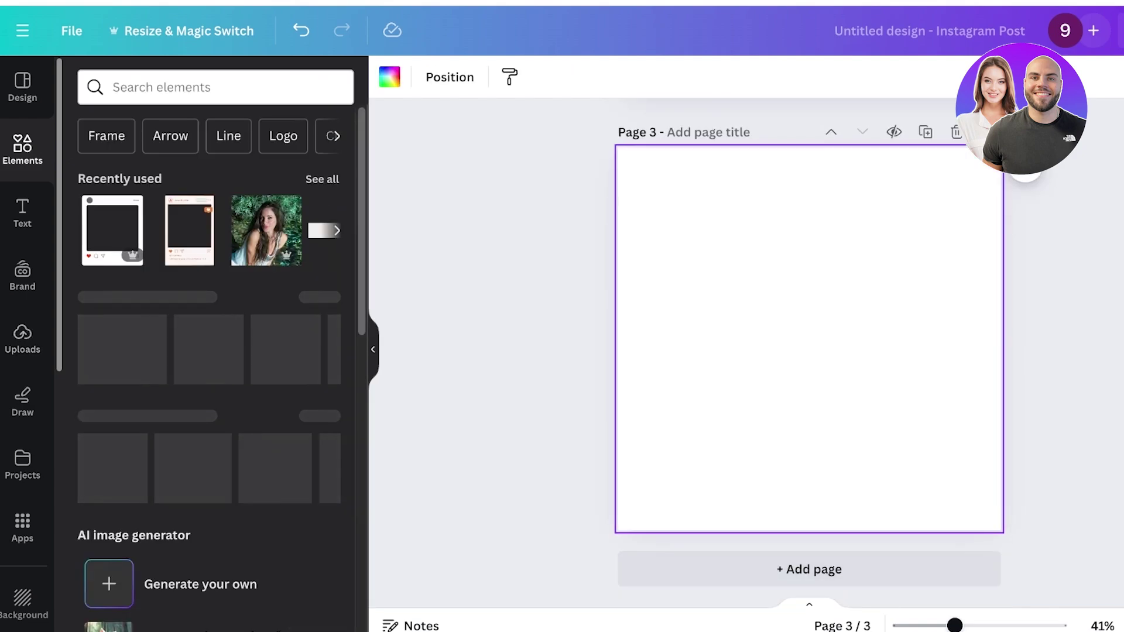
left_click(215, 87)
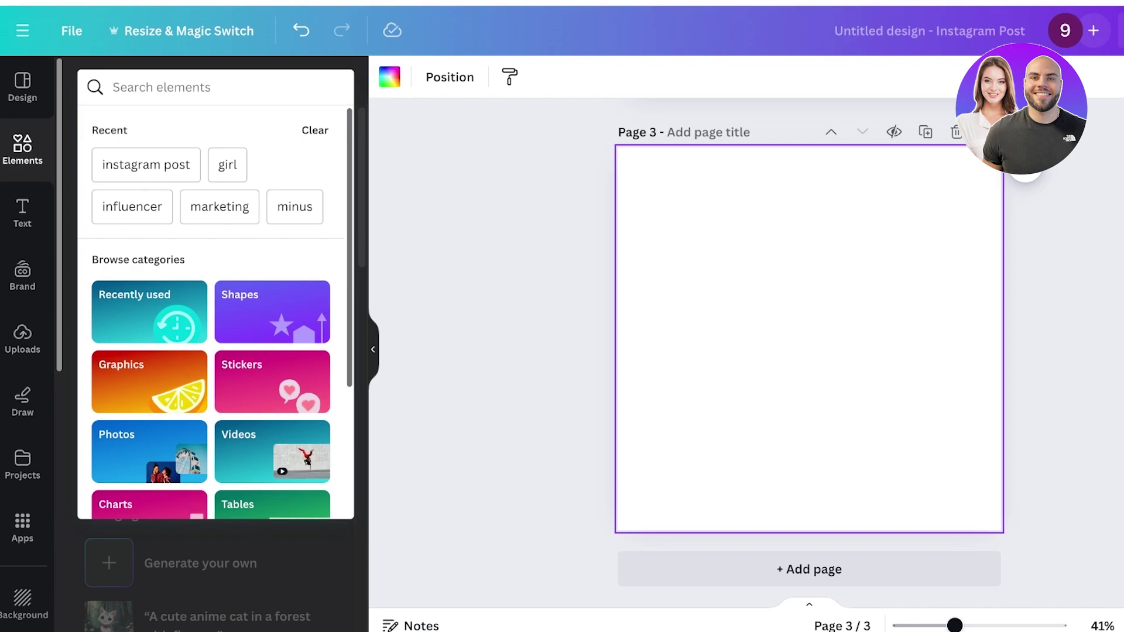
left_click(445, 328)
Search the design templates for "collages"
left_click(22, 86)
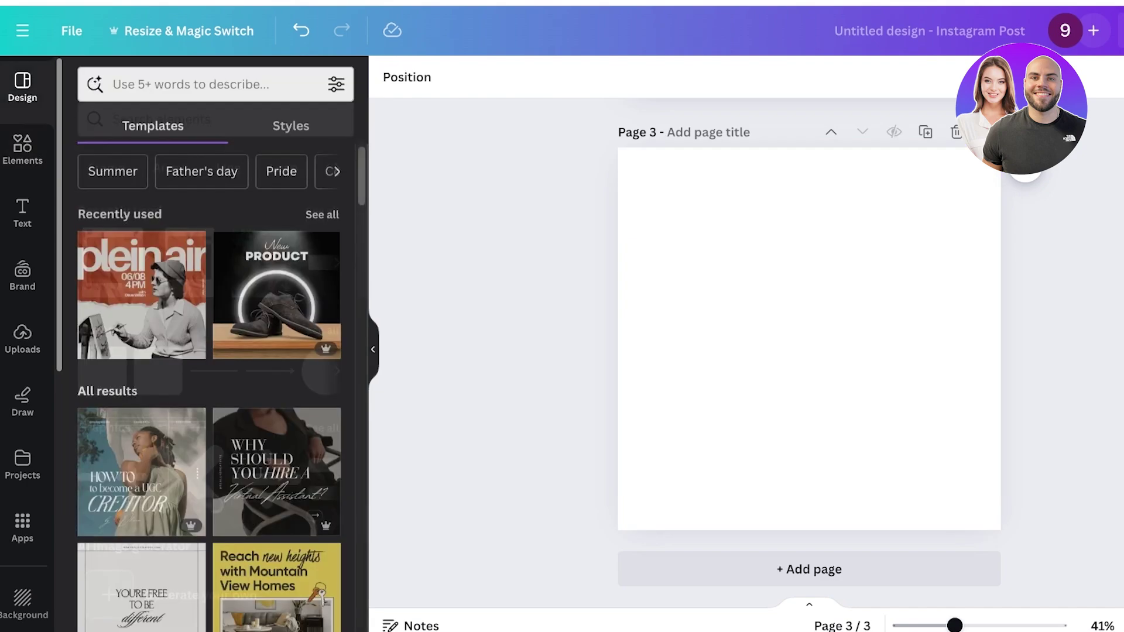
scroll(276, 352, "down", 3)
left_click(216, 87)
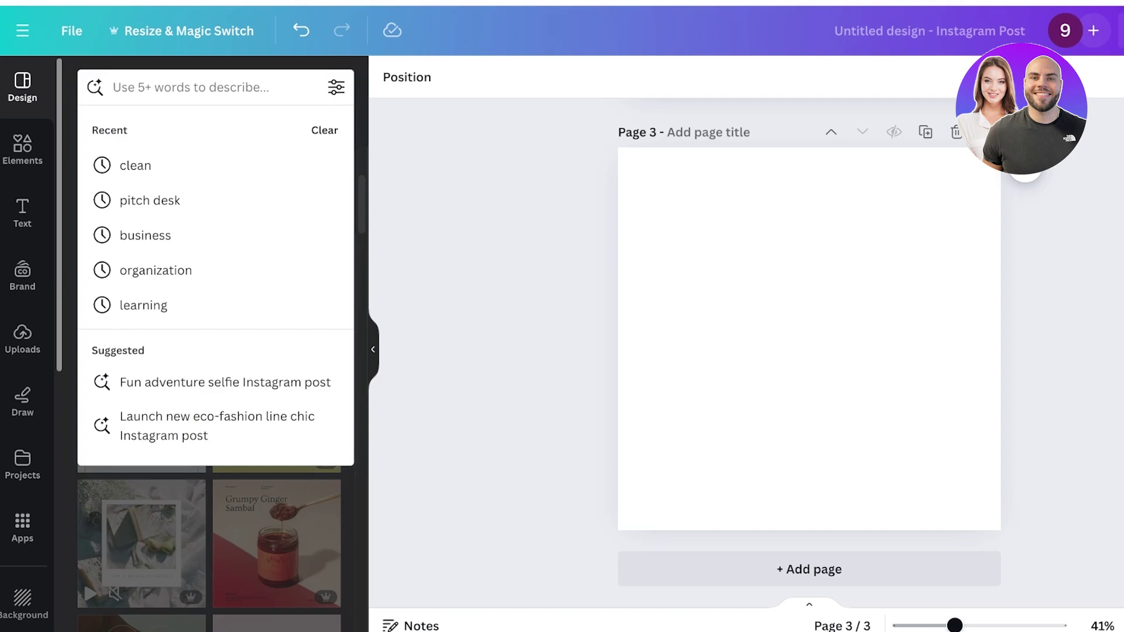
type("pl")
key("BackSpace")
type("hot")
key("BackSpace")
key("BackSpace")
key("BackSpace")
key("BackSpace")
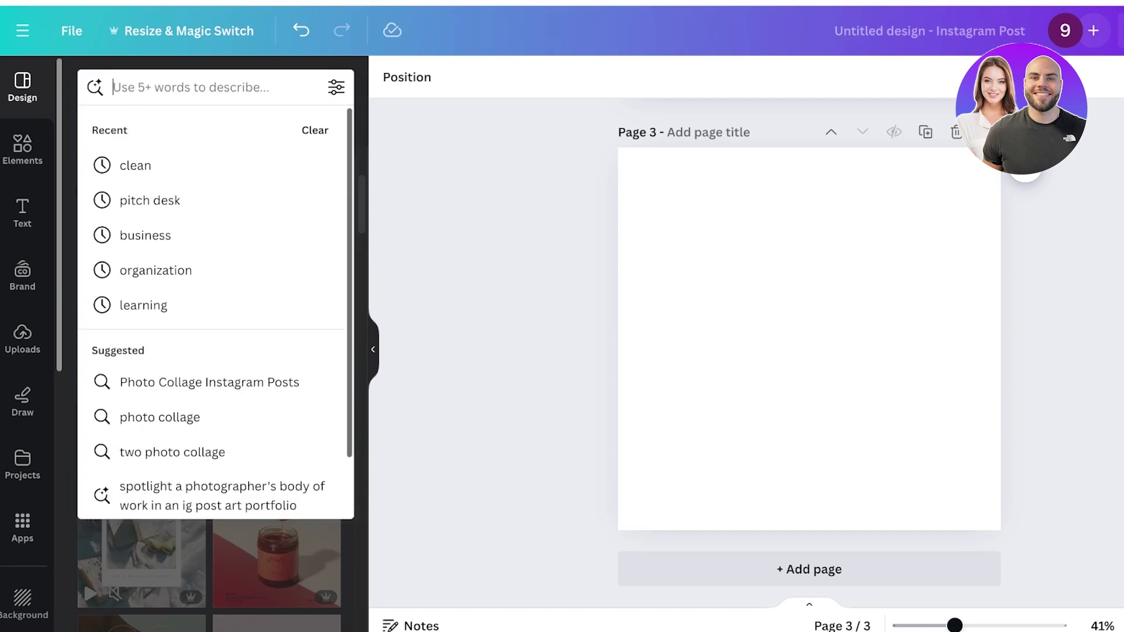
type("collages")
key("Return")
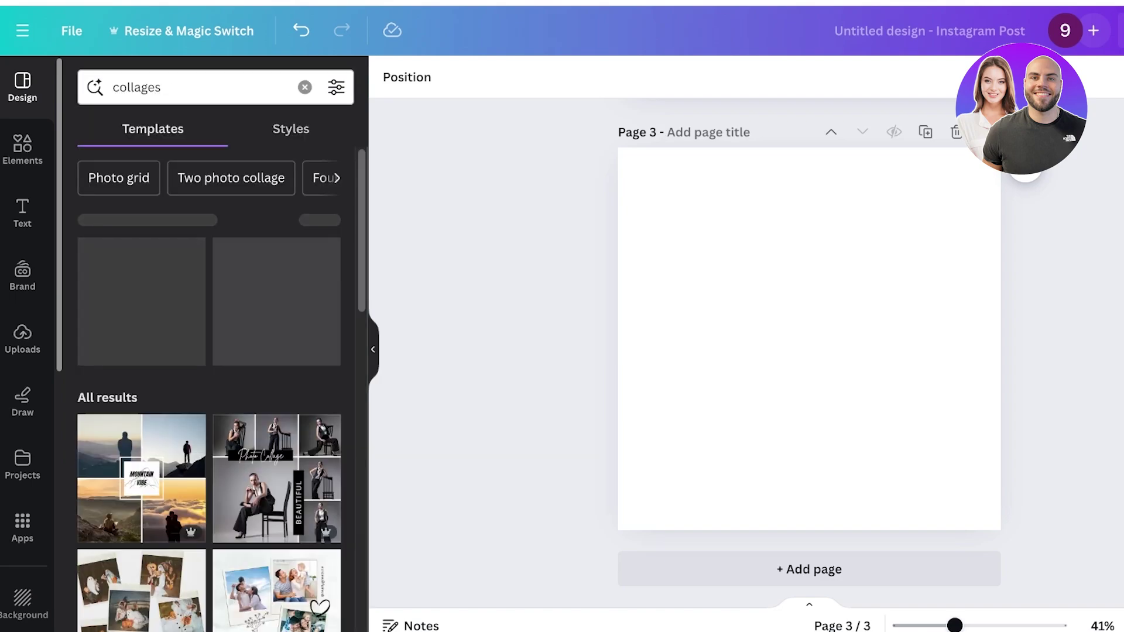
Find the Brown Vintage Media Photo Collage Instagram Post template among the collage results and apply it to page 3
scroll(209, 351, "down", 3)
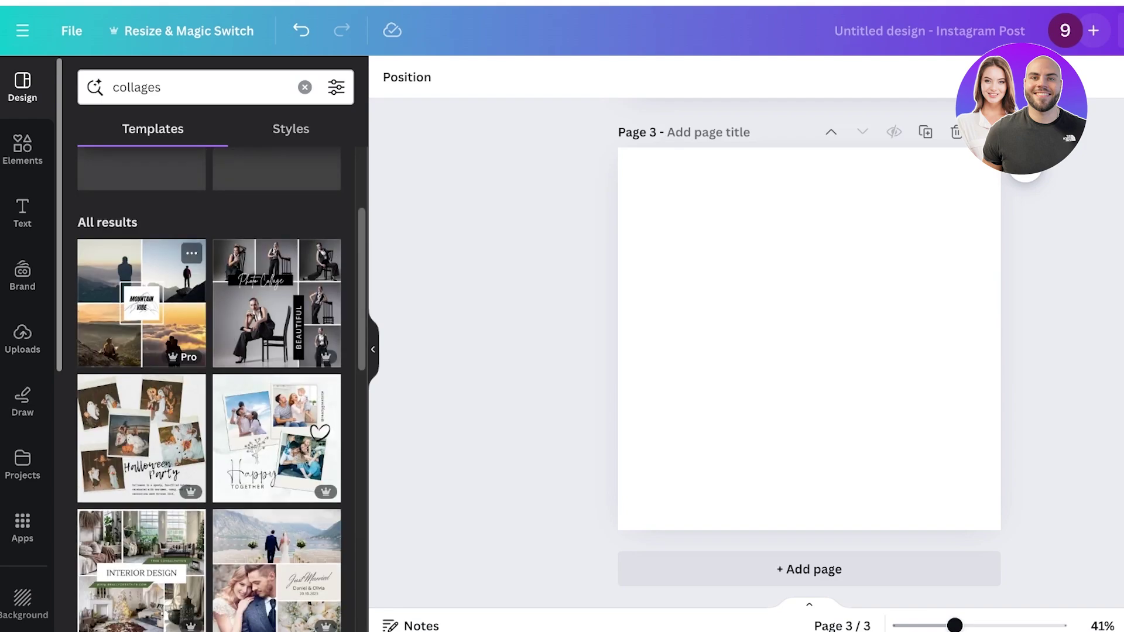
scroll(316, 369, "down", 8)
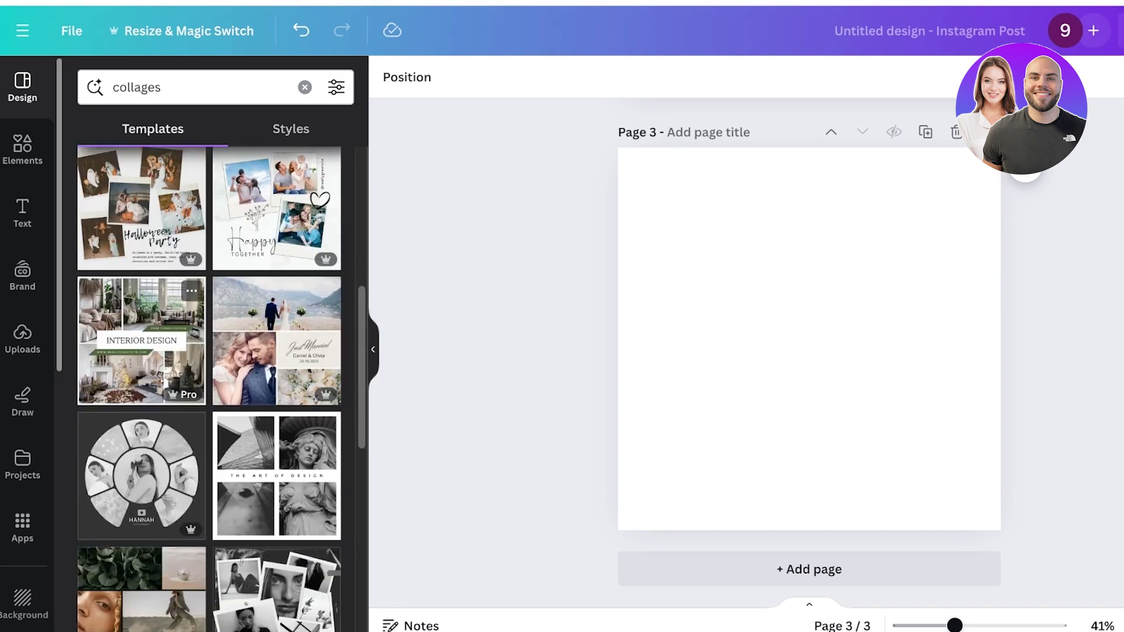
scroll(275, 375, "down", 5)
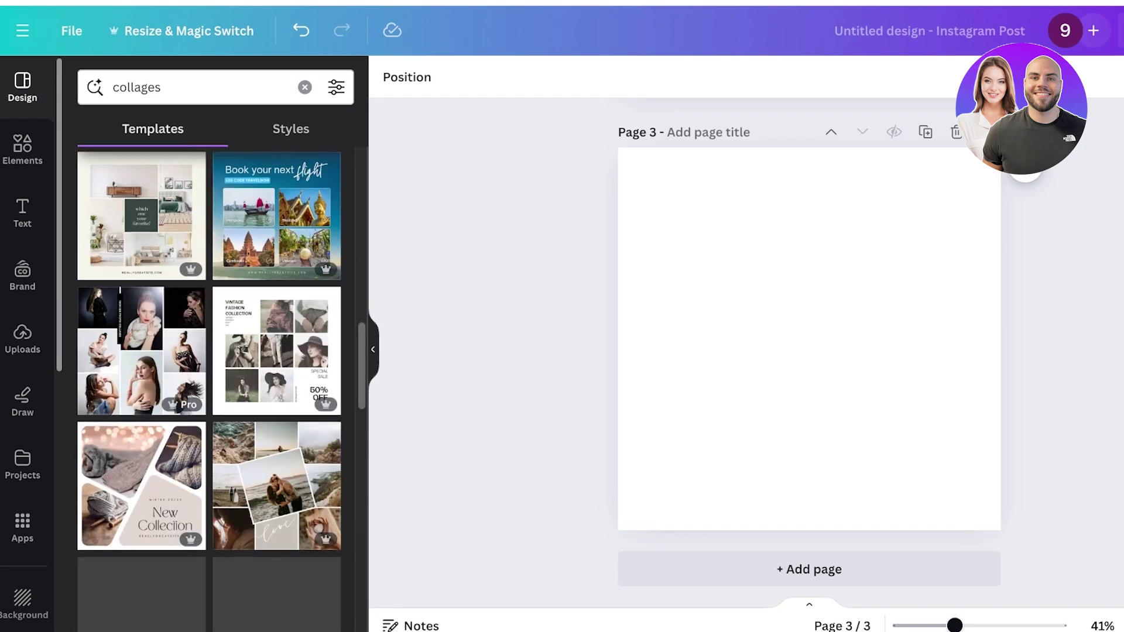
scroll(275, 375, "down", 10)
scroll(275, 375, "up", 20)
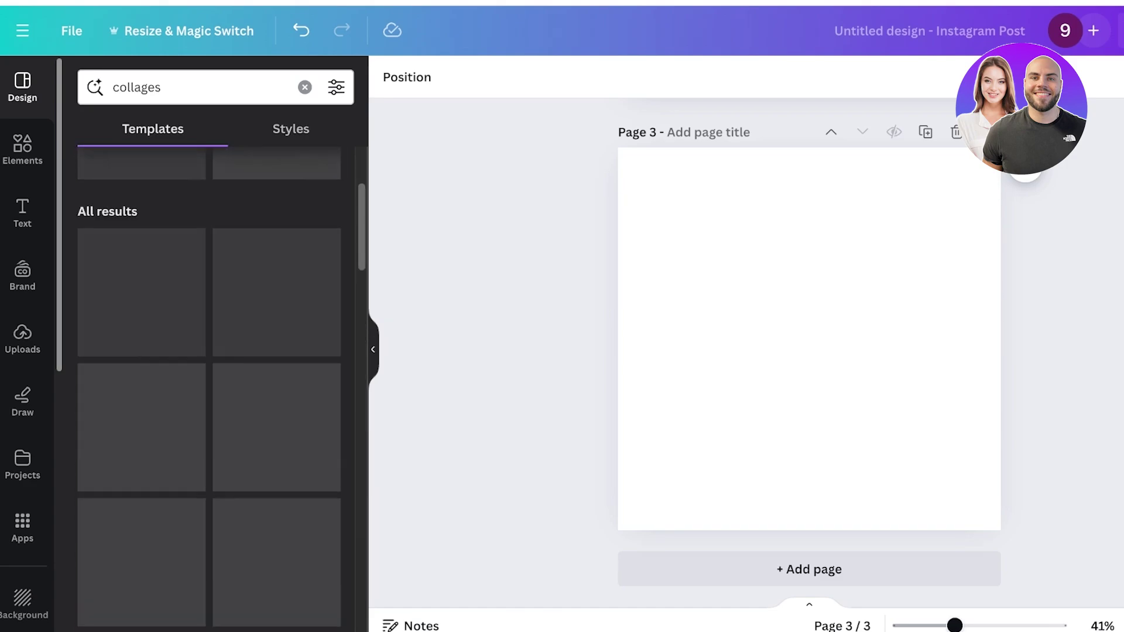
scroll(209, 386, "down", 10)
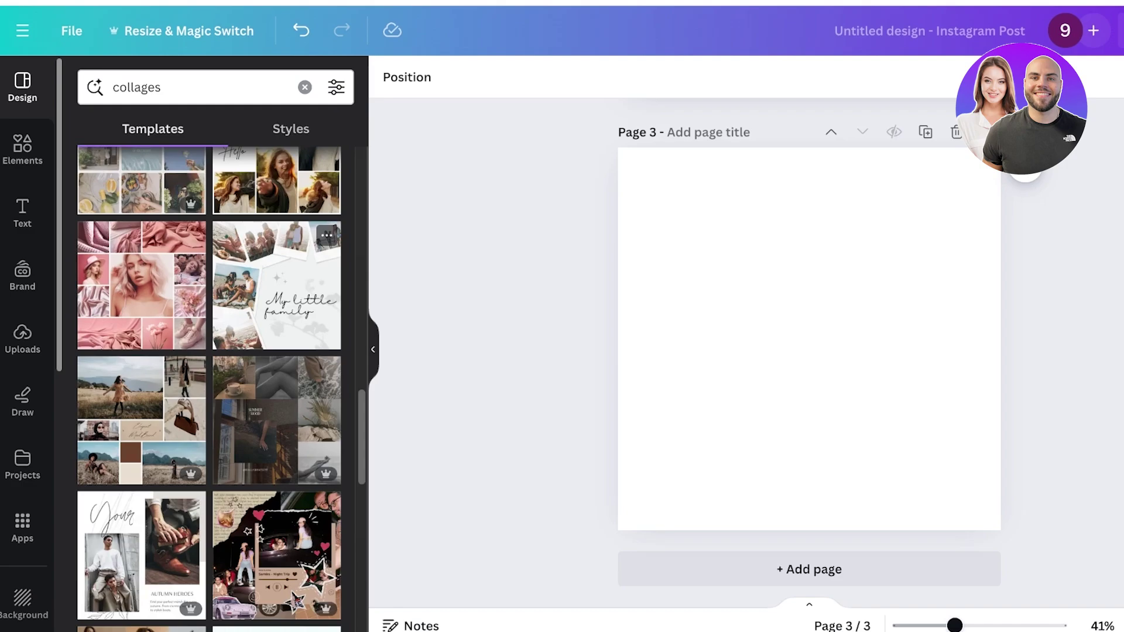
scroll(275, 263, "down", 3)
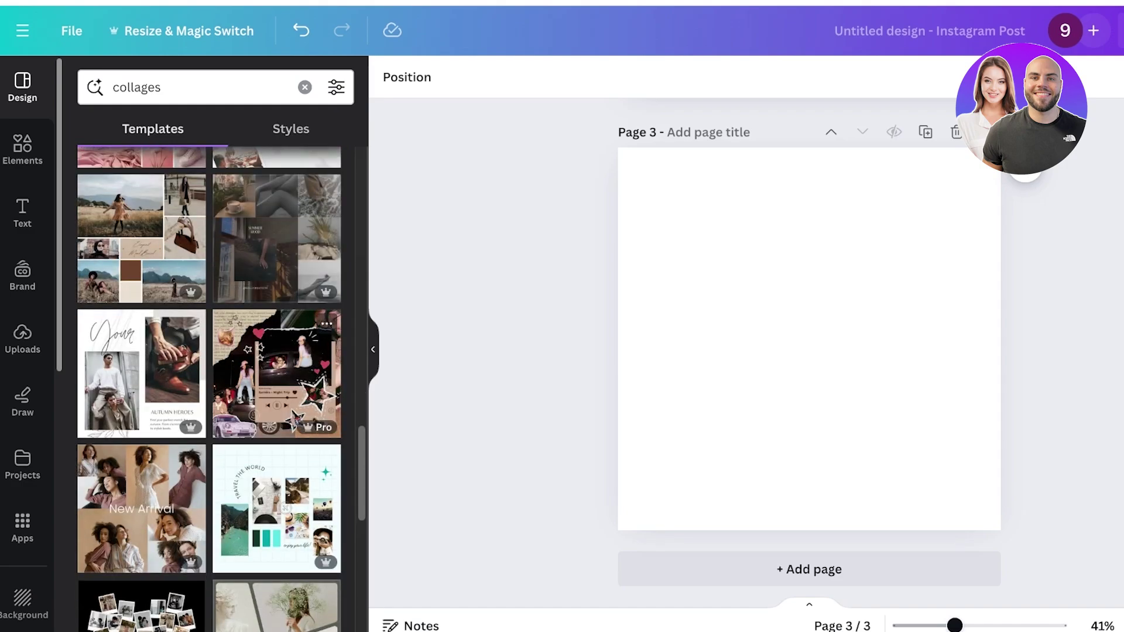
left_click(276, 373)
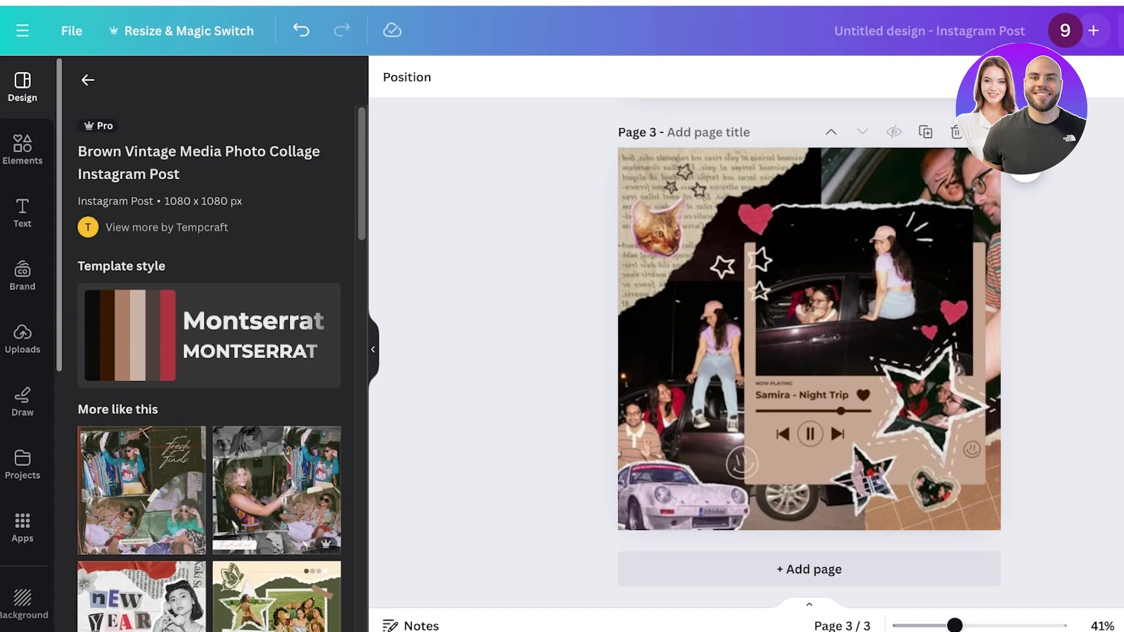
Add a blank page 4 after the collage page and make it the active page
left_click(808, 569)
left_click(820, 281)
scroll(820, 275, "down", 4)
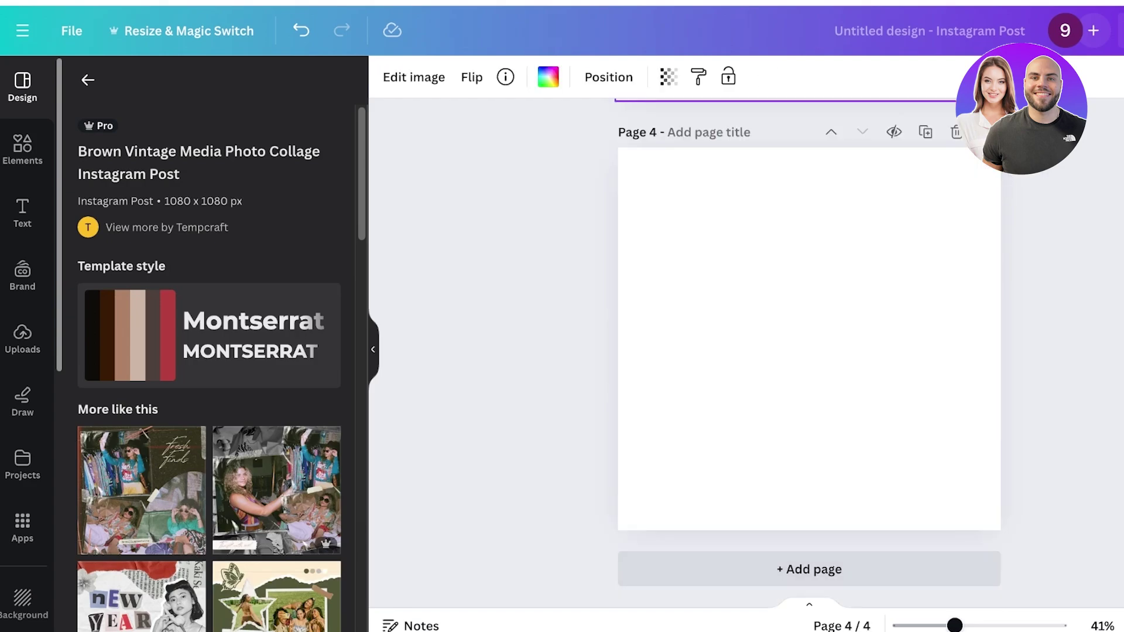
scroll(819, 263, "up", 10)
scroll(808, 351, "down", 10)
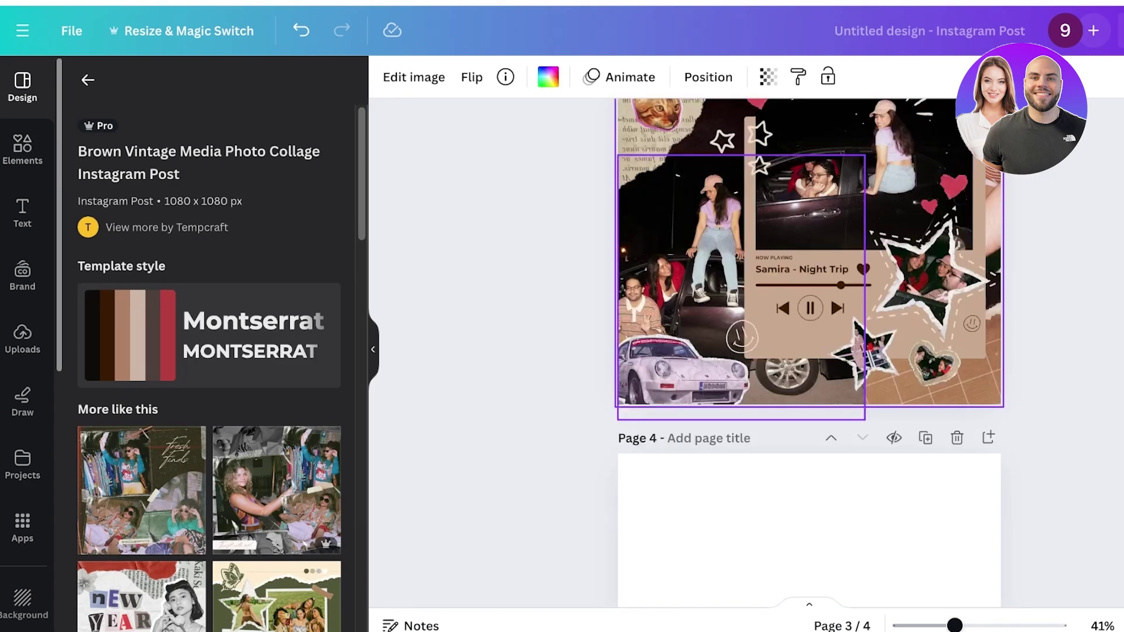
left_click(809, 328)
Search the elements for "paper" and show all matching frames
left_click(23, 149)
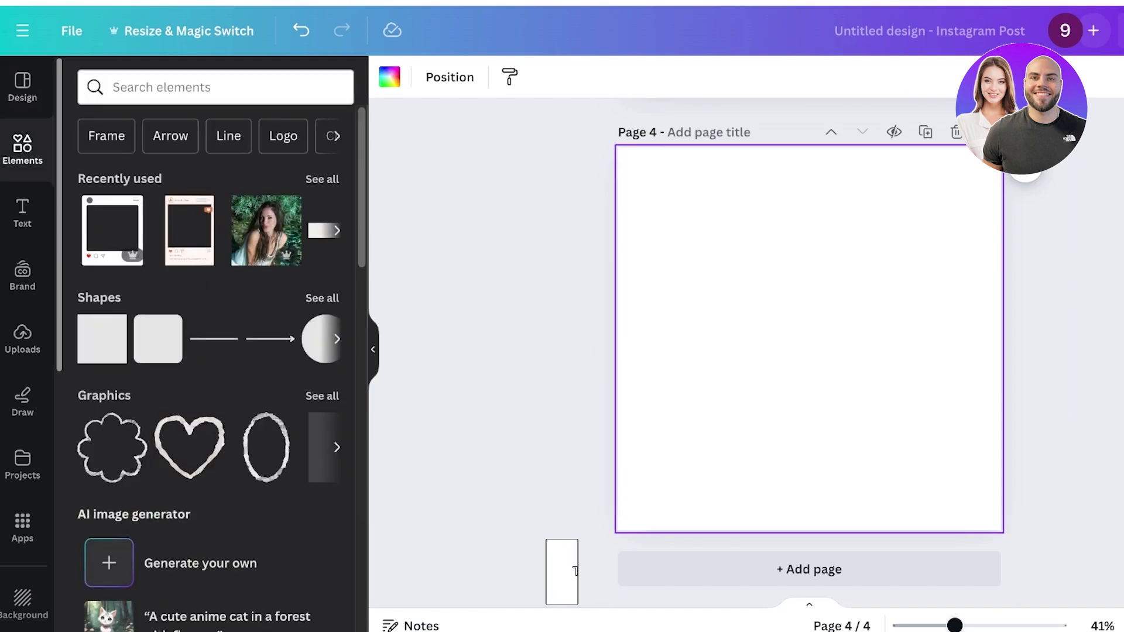
left_click(216, 87)
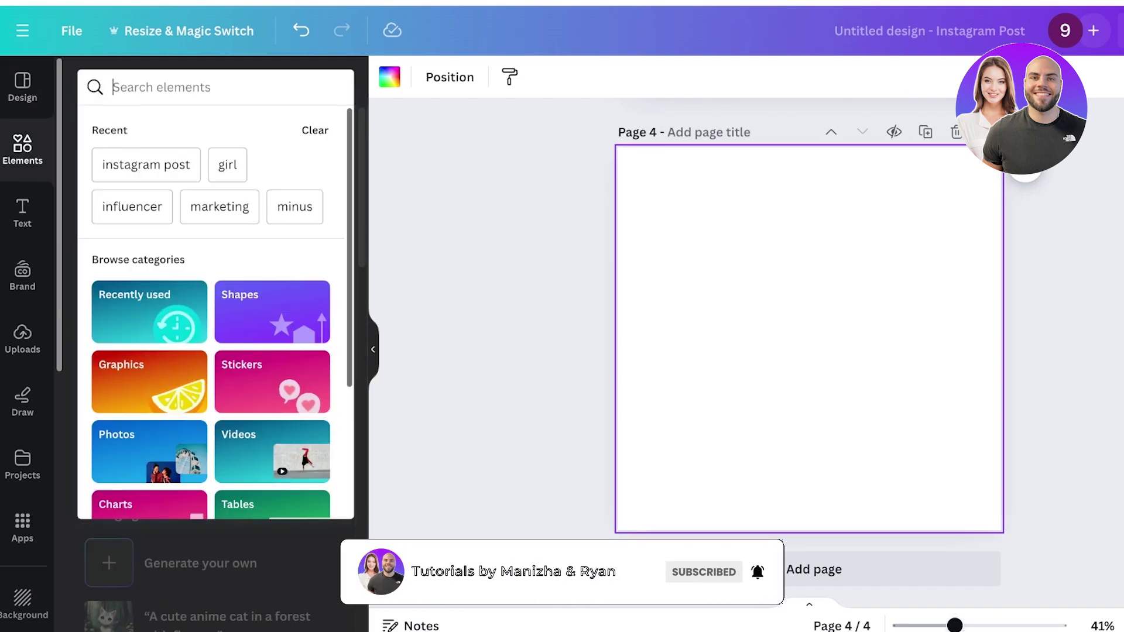
type("paper")
key("Return")
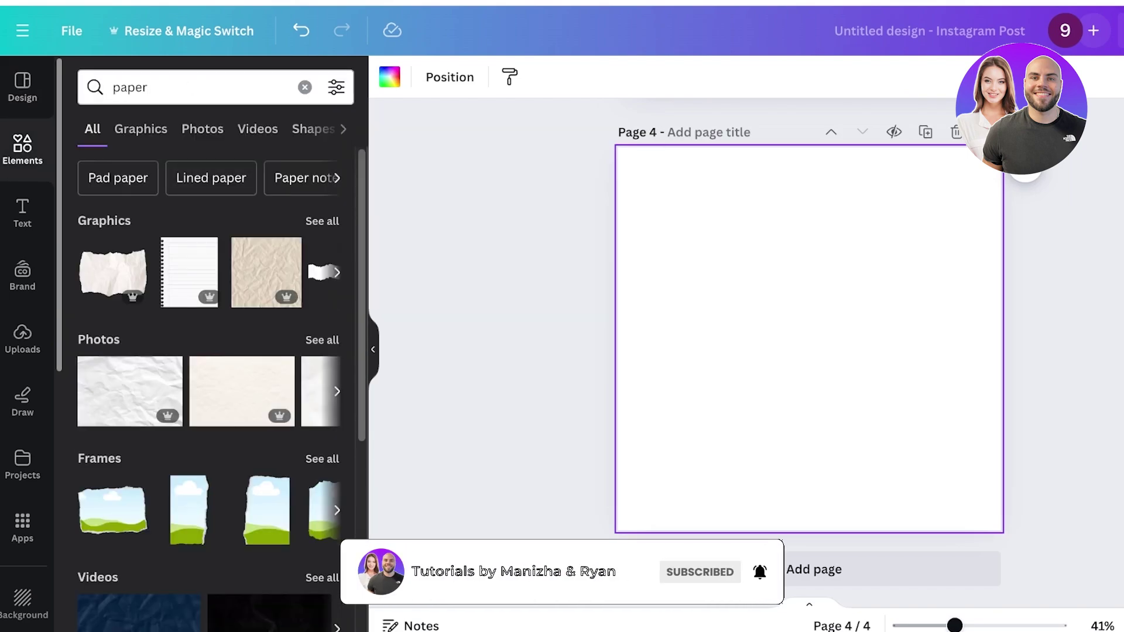
left_click(322, 459)
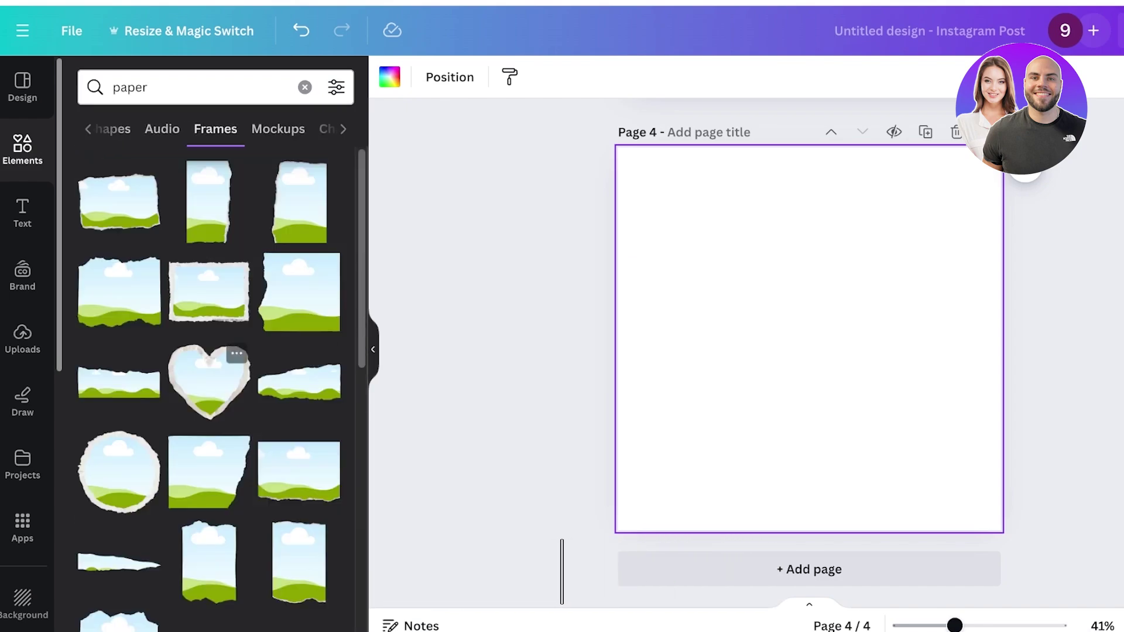
Add the wide torn-paper frame with the sloping upper edge to page 4, enlarge it past the page edges and tilt it diagonally
scroll(223, 363, "down", 3)
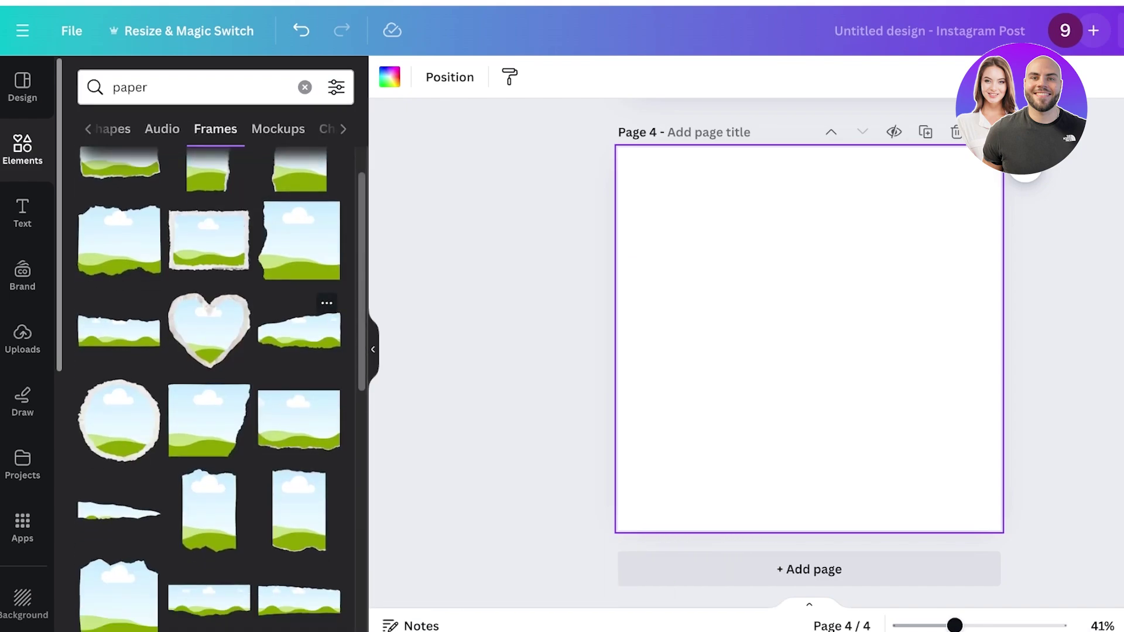
scroll(211, 369, "down", 6)
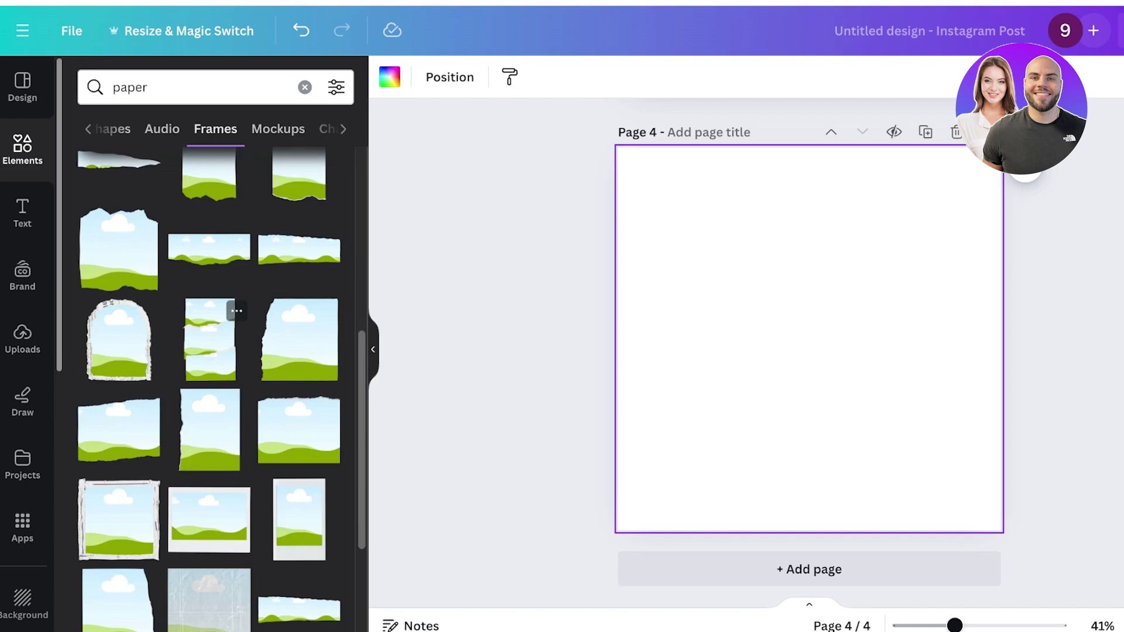
scroll(209, 408, "down", 15)
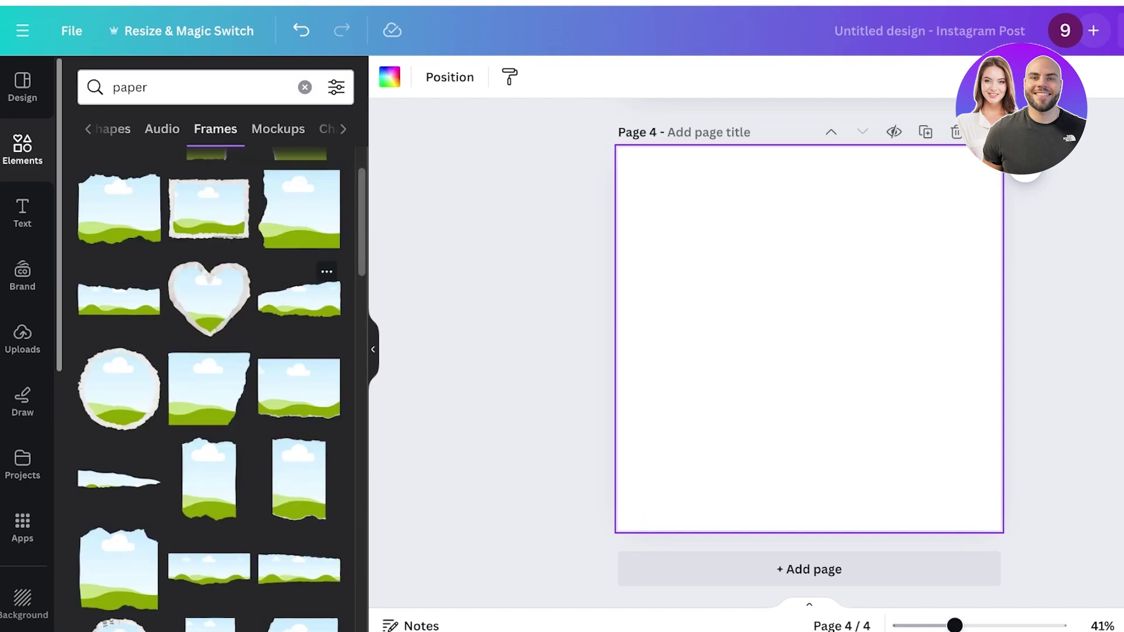
left_click(299, 299)
left_click_drag(809, 339, 800, 310)
left_click_drag(899, 269, 1078, 72)
left_click_drag(924, 223, 761, 325)
left_click_drag(815, 497, 887, 479)
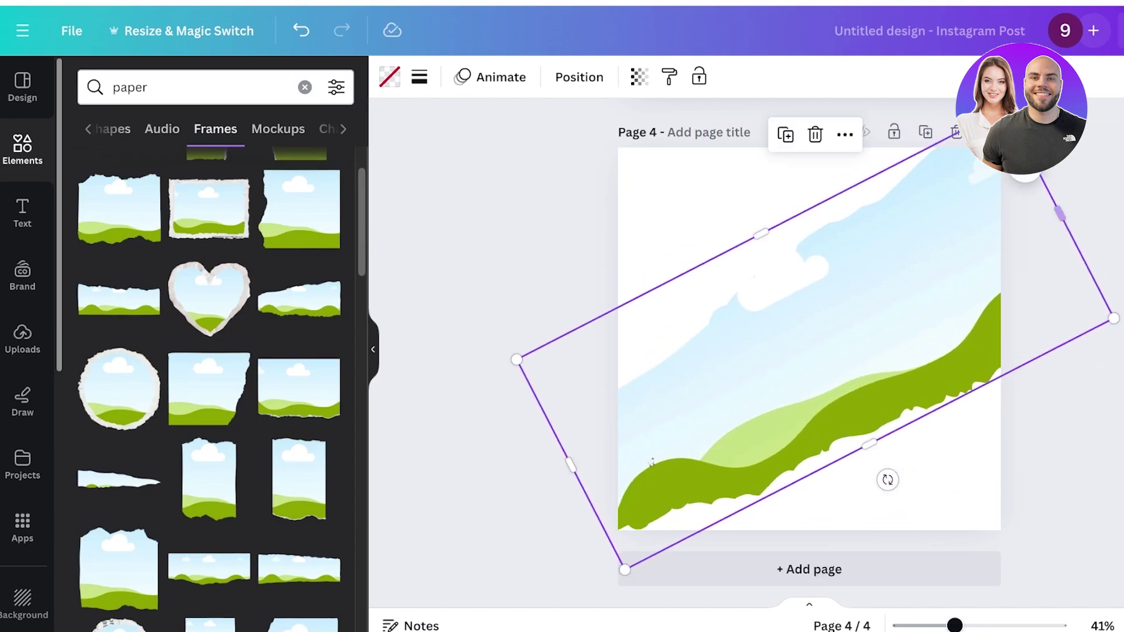
Shrink the torn-paper frame slightly and fine-tune its position and tilt so it spans page 4 diagonally from edge to edge
left_click_drag(1005, 107, 972, 148)
left_click_drag(913, 246, 934, 207)
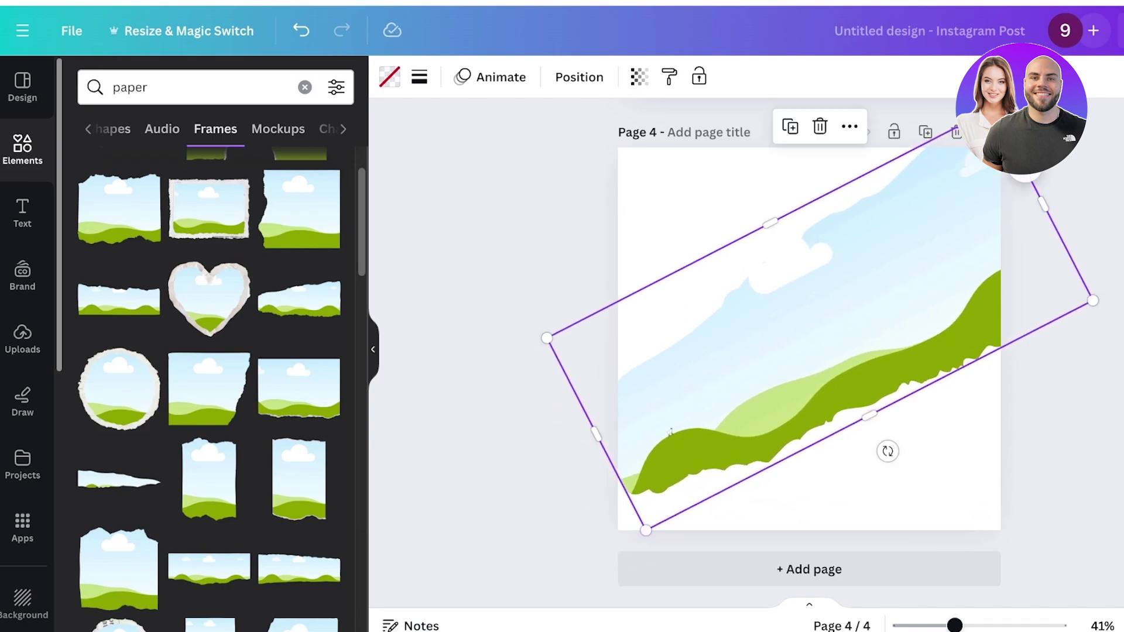
left_click(1052, 422)
left_click(878, 281)
left_click_drag(669, 432, 663, 438)
left_click_drag(886, 457, 878, 462)
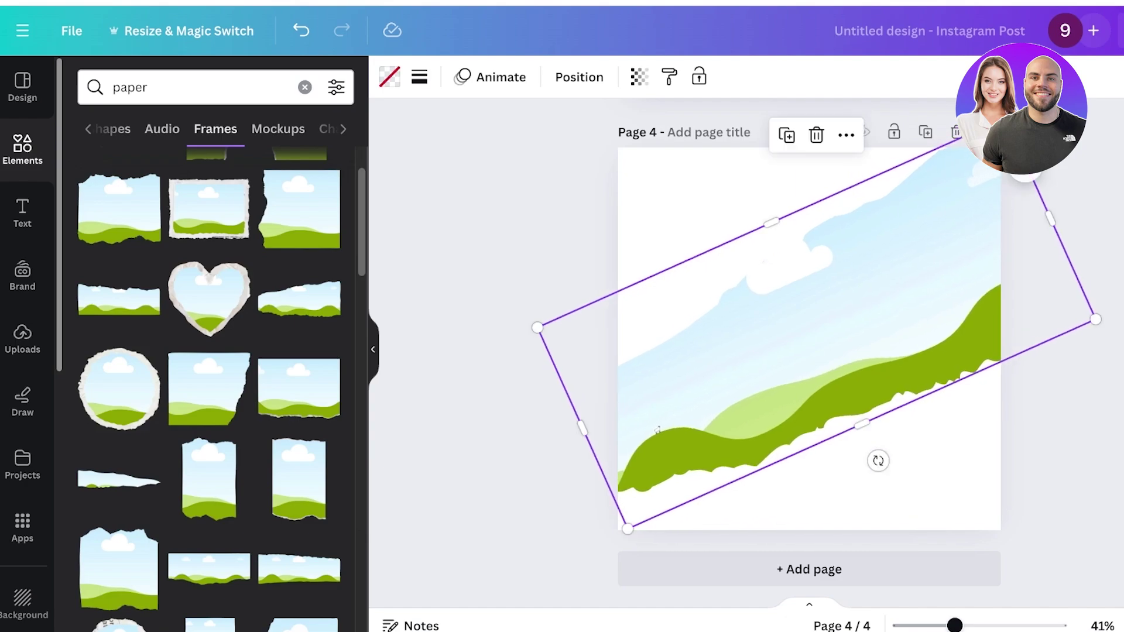
Nudge the diagonal frame, then add the long, narrow torn-paper frame and enlarge it to span the bottom of page 4
left_click_drag(855, 374, 838, 381)
left_click(1051, 423)
left_click(1051, 423)
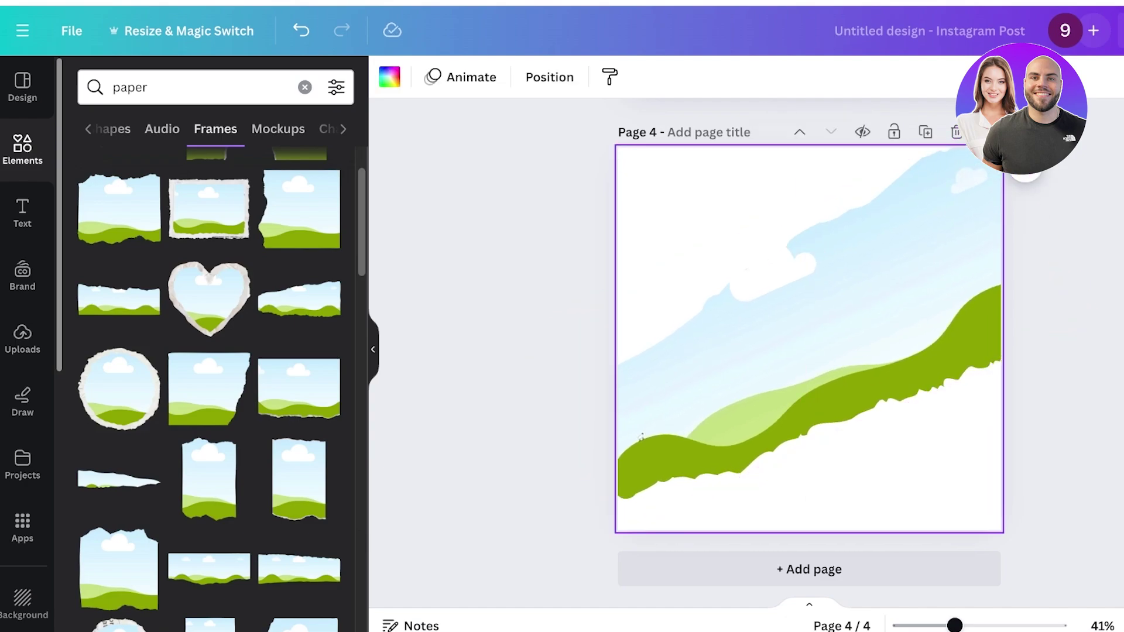
scroll(299, 392, "down", 10)
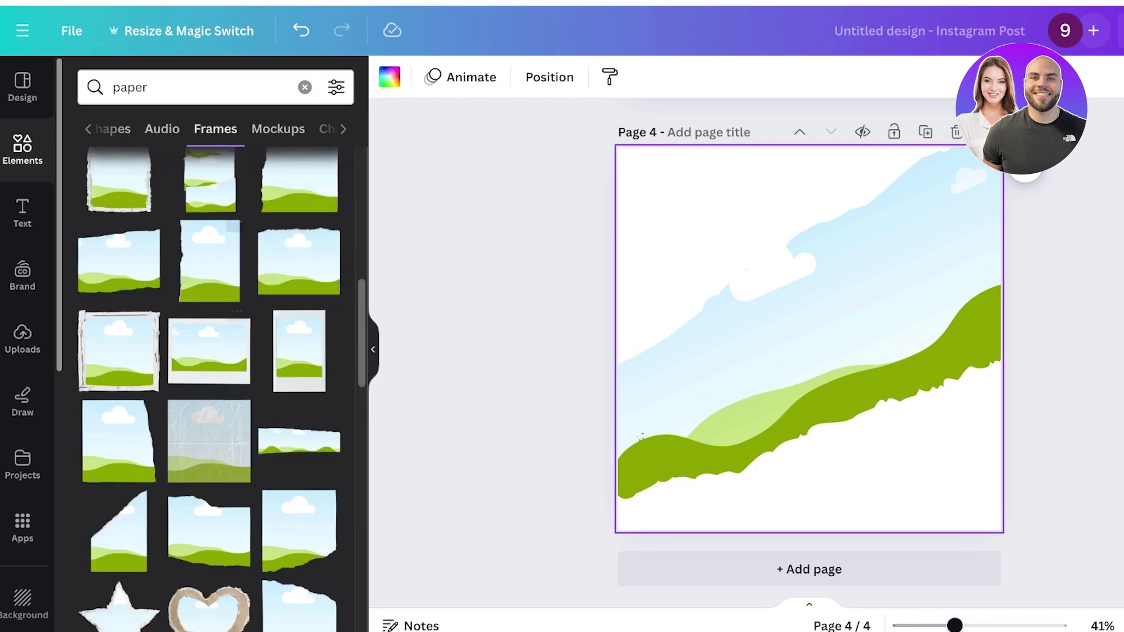
left_click(299, 399)
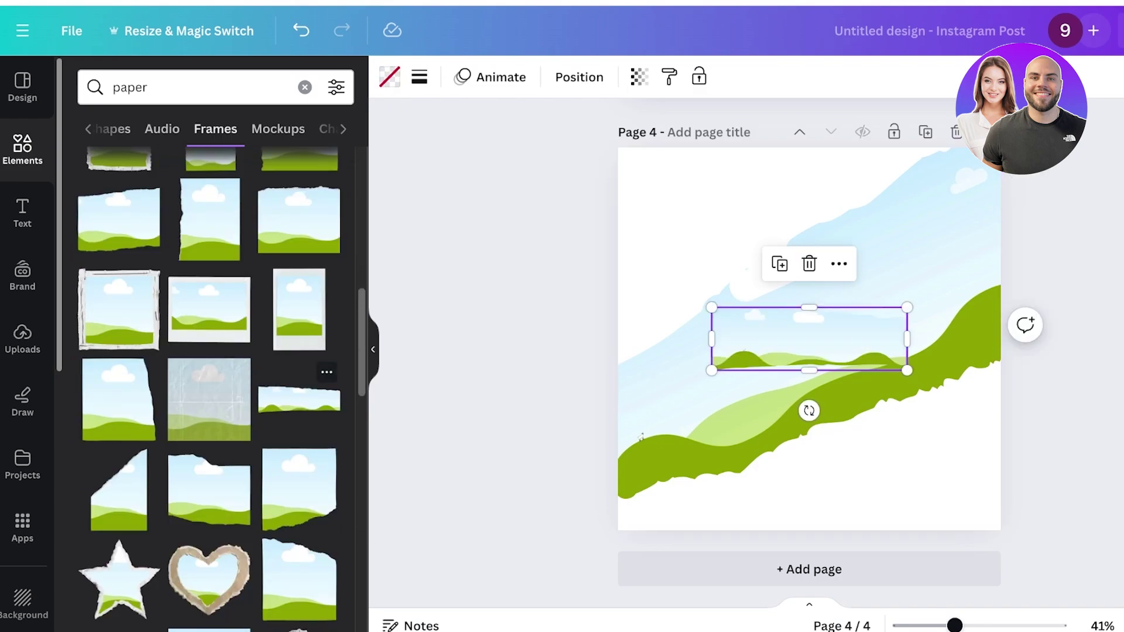
left_click_drag(809, 338, 905, 509)
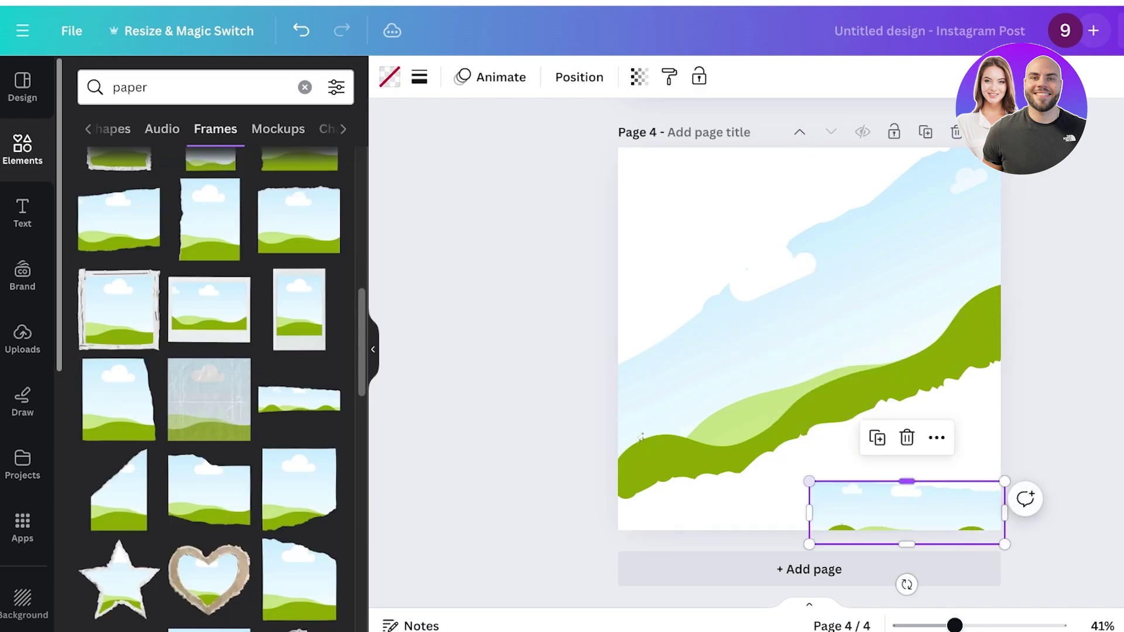
left_click_drag(808, 479, 586, 409)
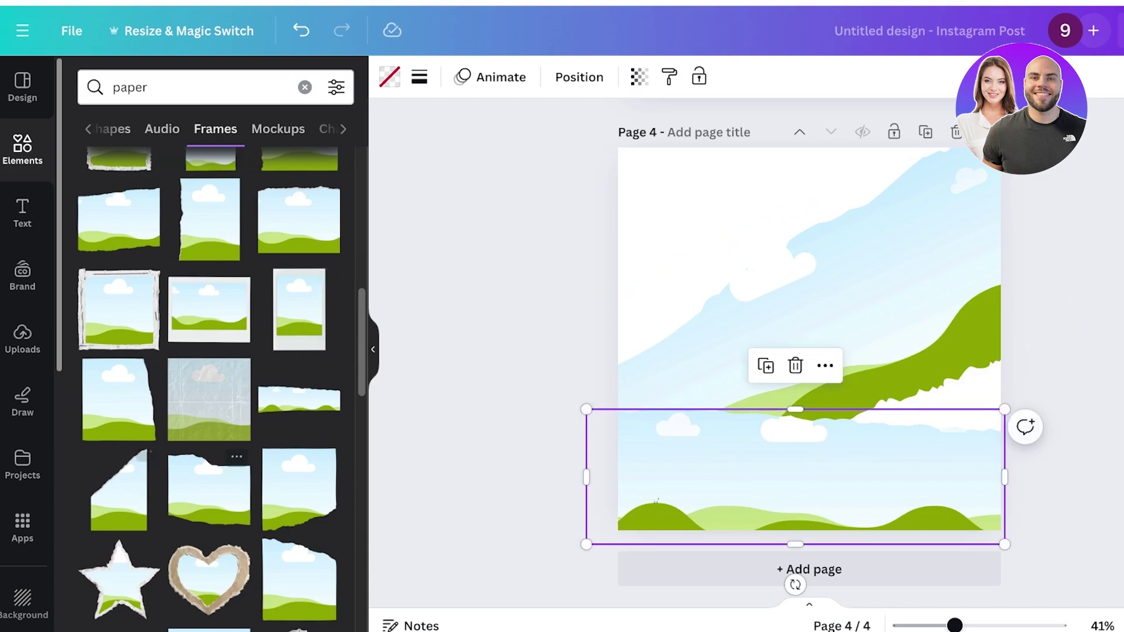
Add the upright torn-paper frame with the ragged lower edge, enlarge it and place it over the page's upper-left corner
left_click(299, 490)
left_click_drag(810, 338, 721, 169)
left_click_drag(634, 263, 551, 359)
left_click_drag(679, 257, 691, 238)
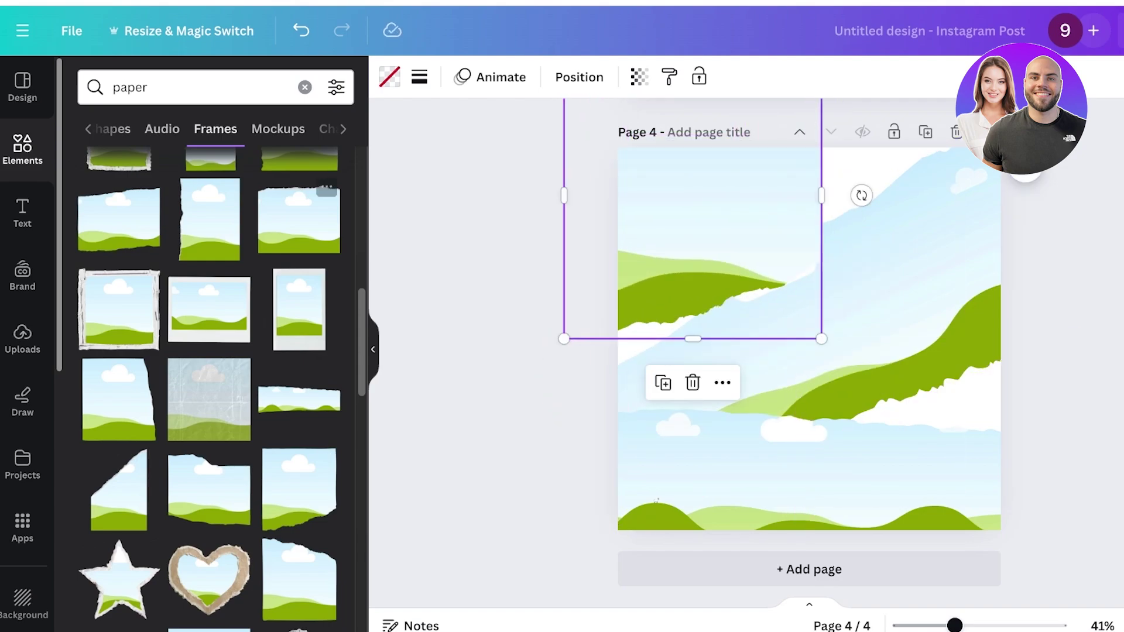
left_click(305, 87)
left_click(497, 251)
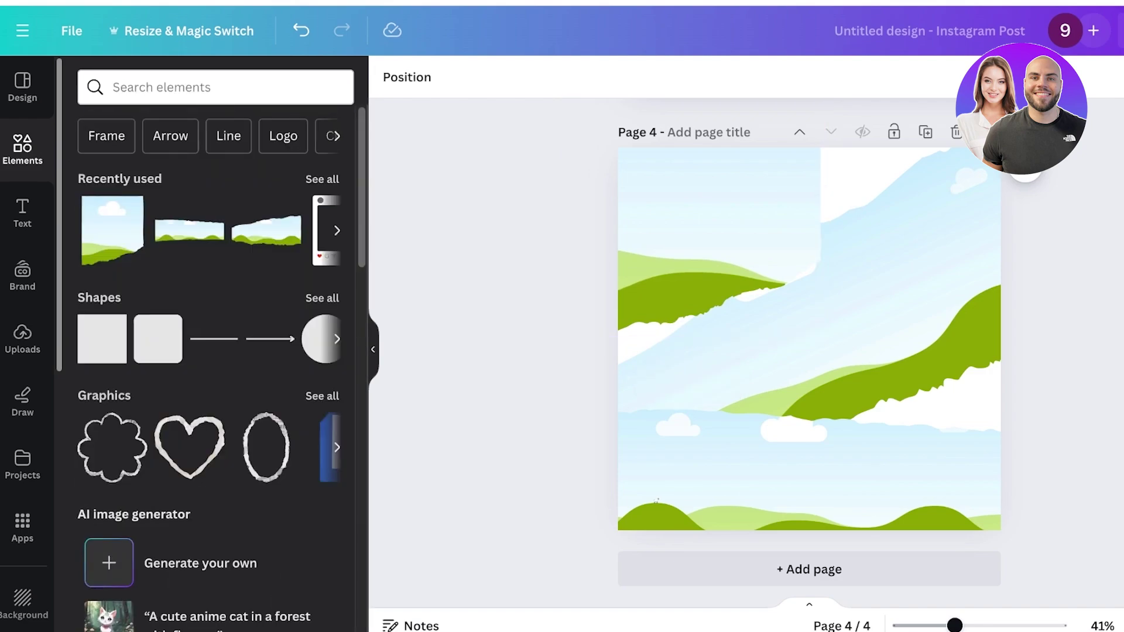
Copy the woman's portrait from page 1 onto page 4 and drop it into the diagonal torn-paper frame
scroll(801, 293, "up", 7)
scroll(808, 234, "up", 10)
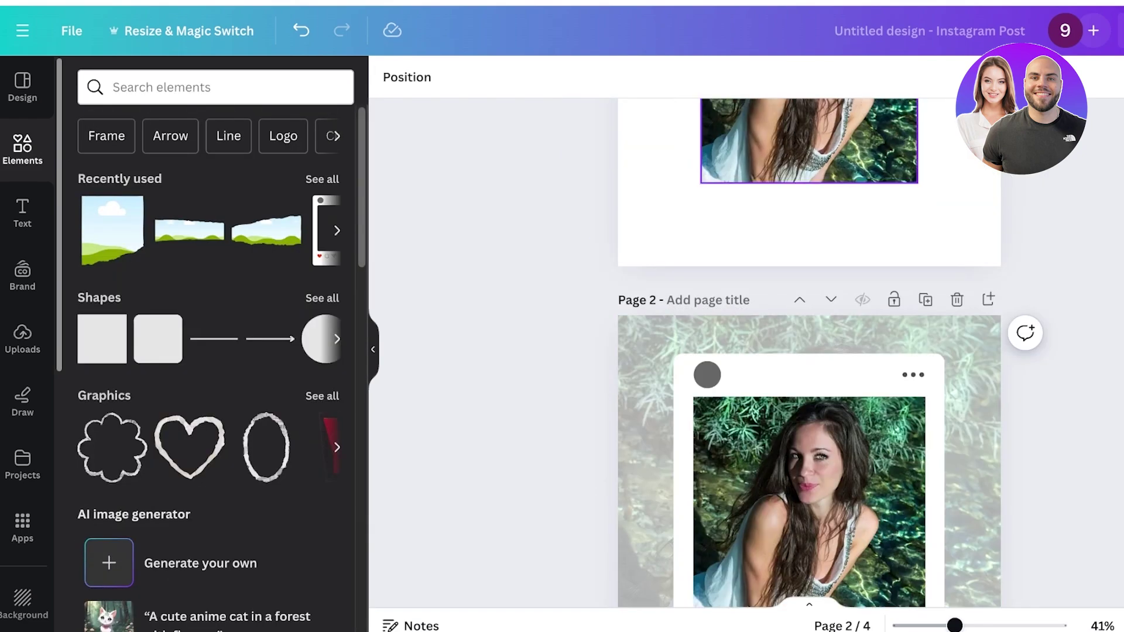
left_click(811, 152)
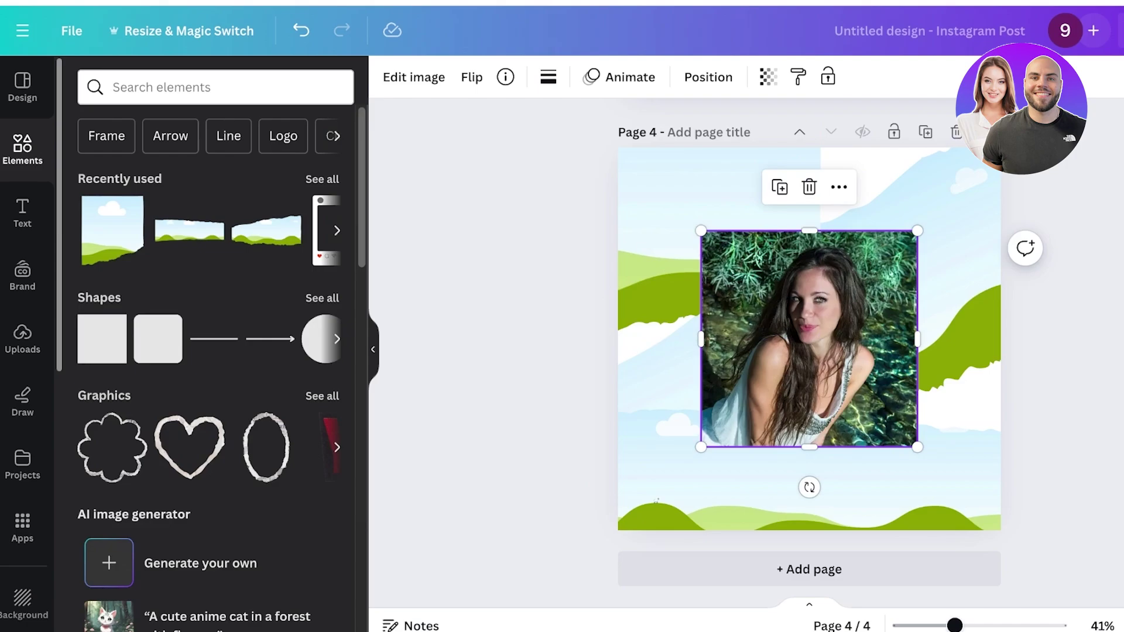
left_click_drag(809, 340, 891, 422)
double_click(848, 328)
left_click(1101, 311)
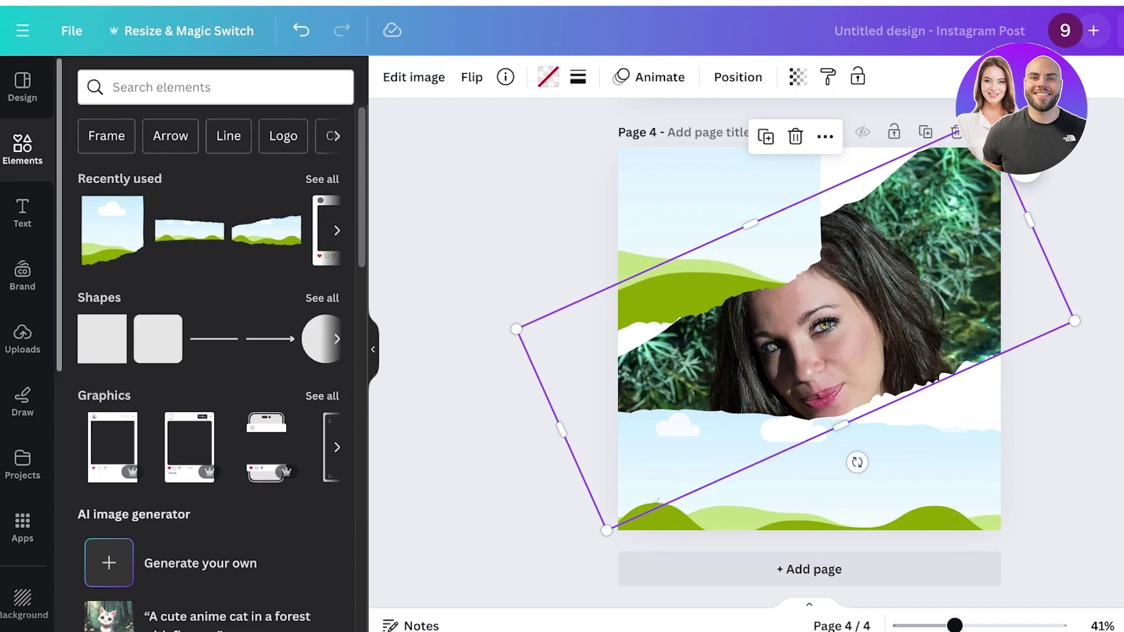
Enlarge the diagonal portrait frame, then tilt the bottom torn-paper frame slightly clockwise and move it lower
left_click_drag(840, 426, 878, 465)
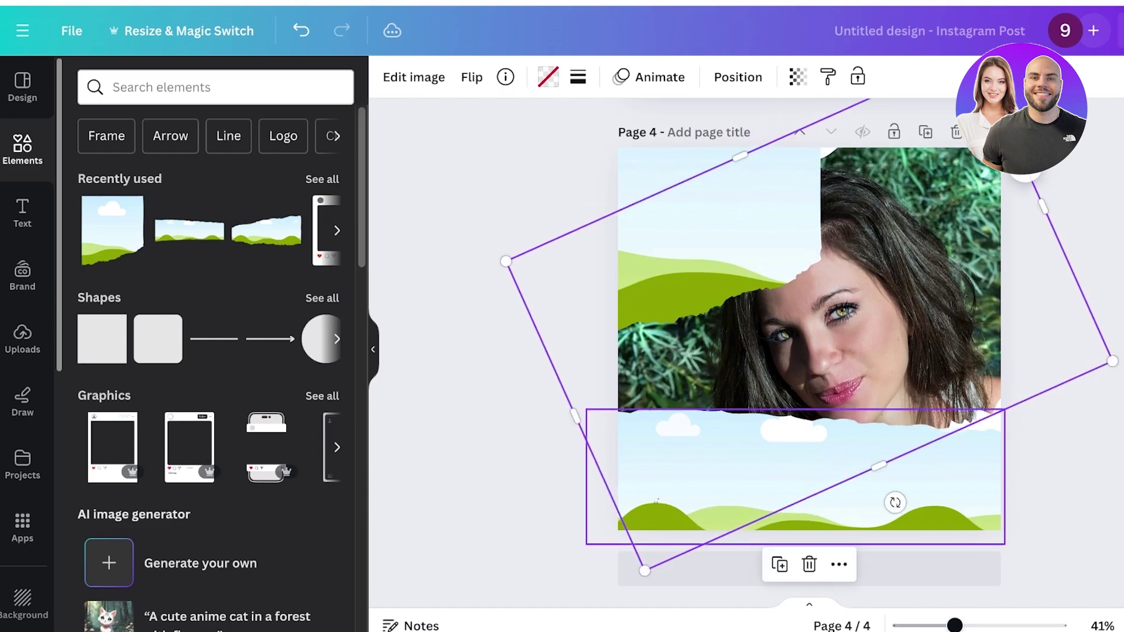
left_click(866, 487)
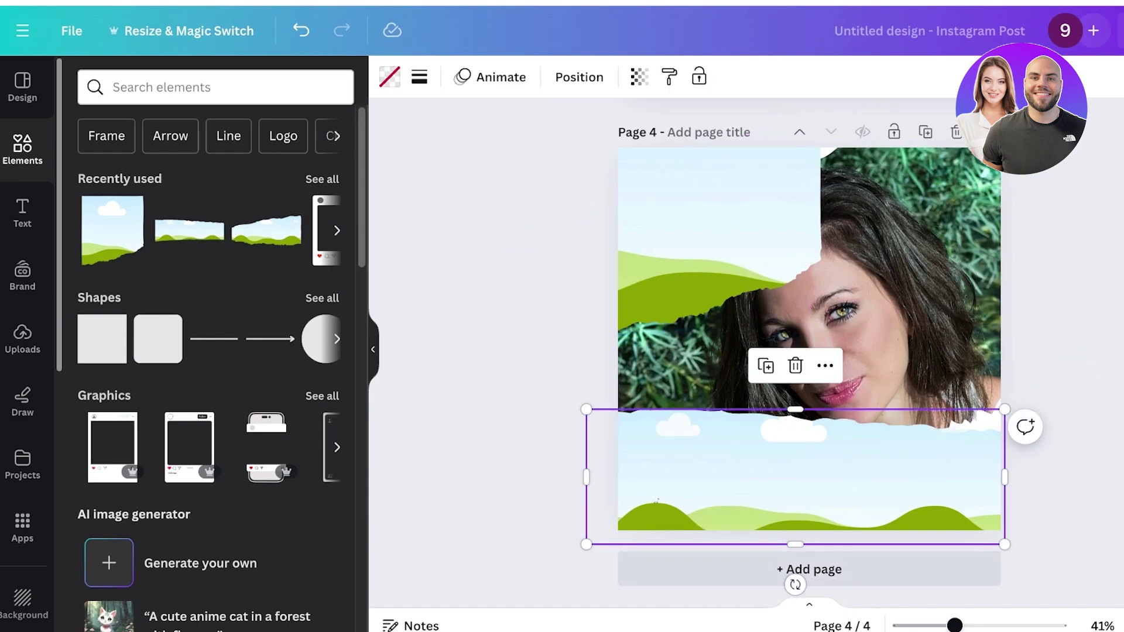
left_click_drag(795, 584, 781, 583)
left_click_drag(800, 453, 795, 490)
left_click(1082, 363)
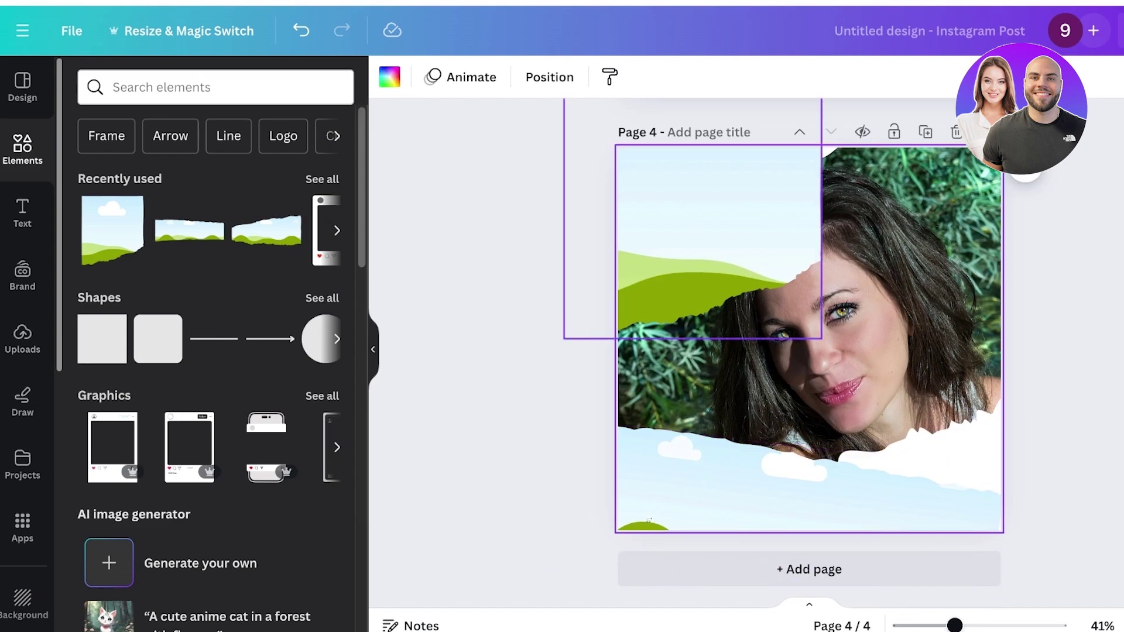
Set the background color of page 4 to the beige document color #ecdecf
left_click(389, 76)
left_click(229, 230)
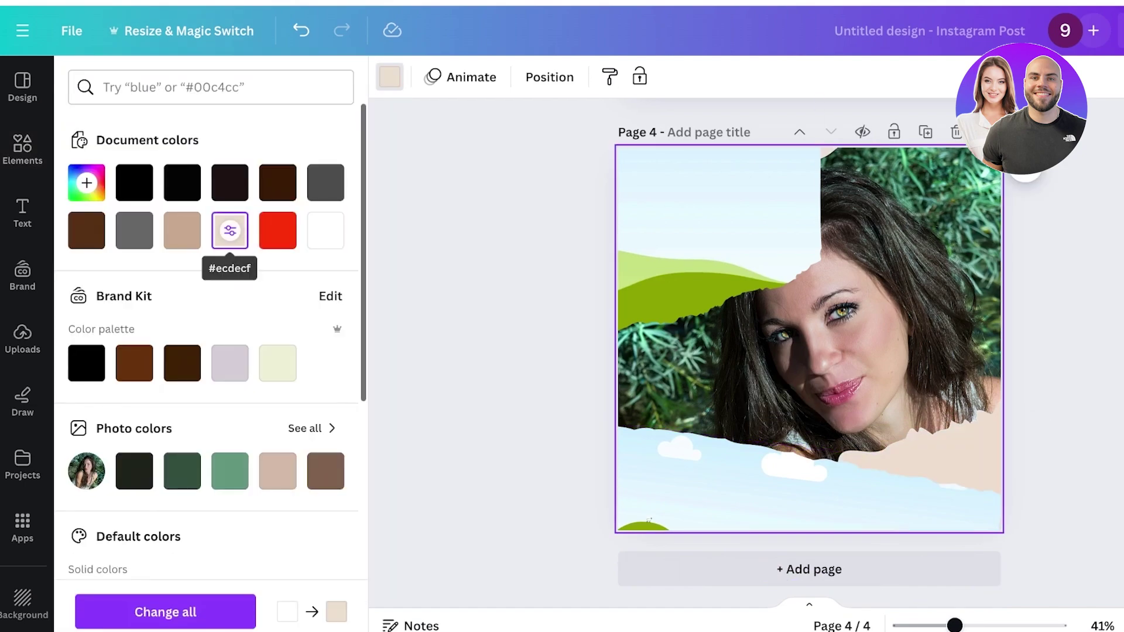
left_click(732, 492)
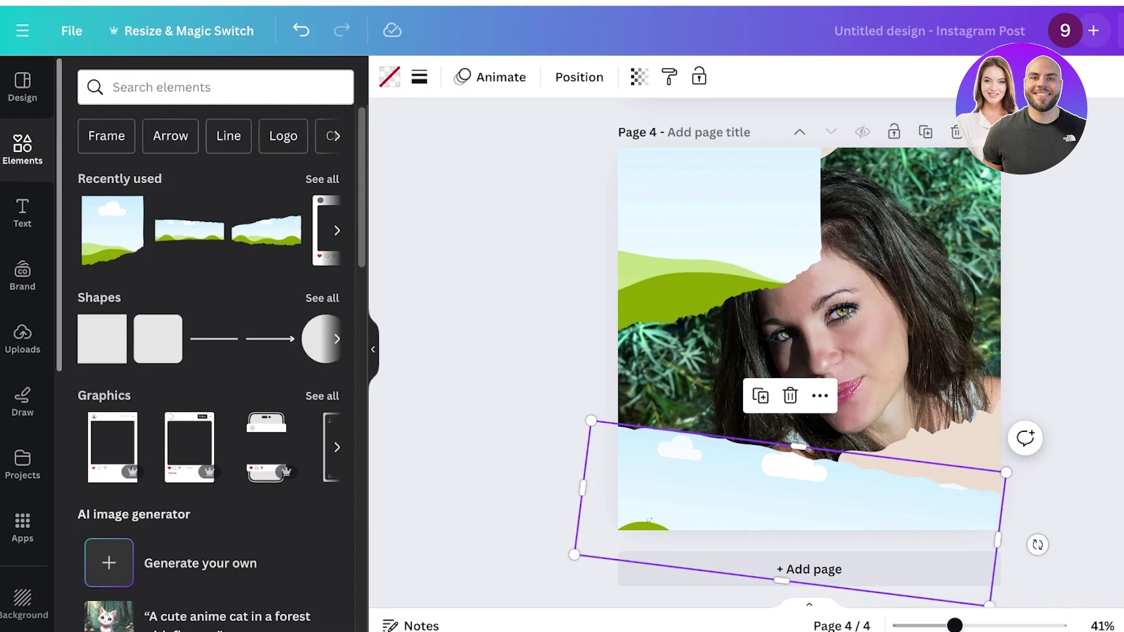
Search the elements for "newspaper"
left_click(216, 87)
type("newe")
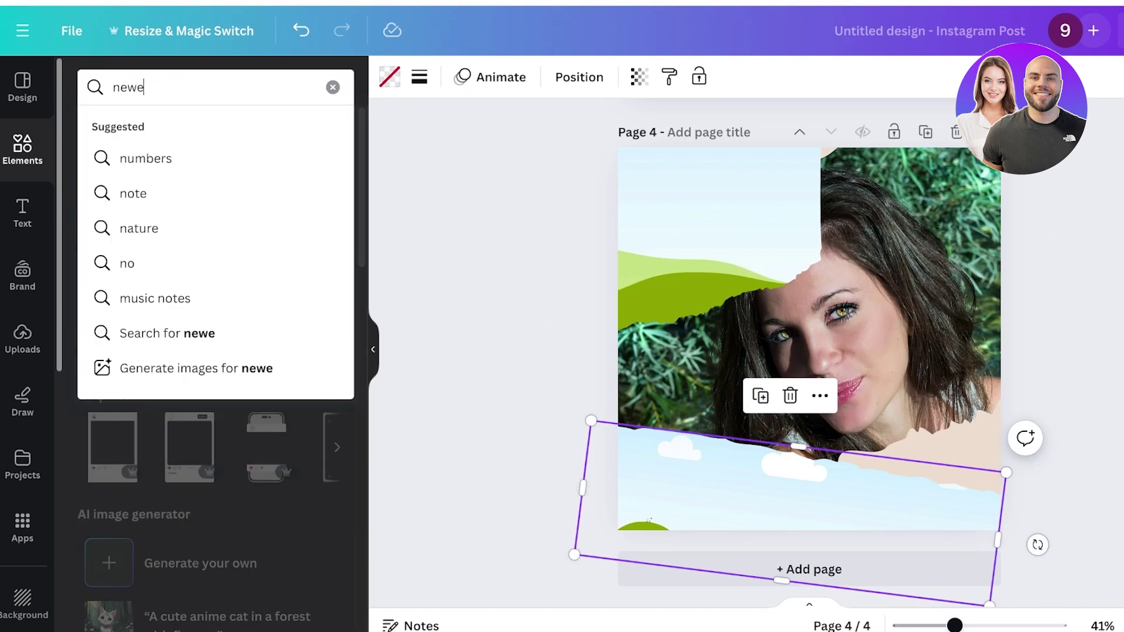
key("BackSpace")
type("sl")
key("BackSpace")
type("app")
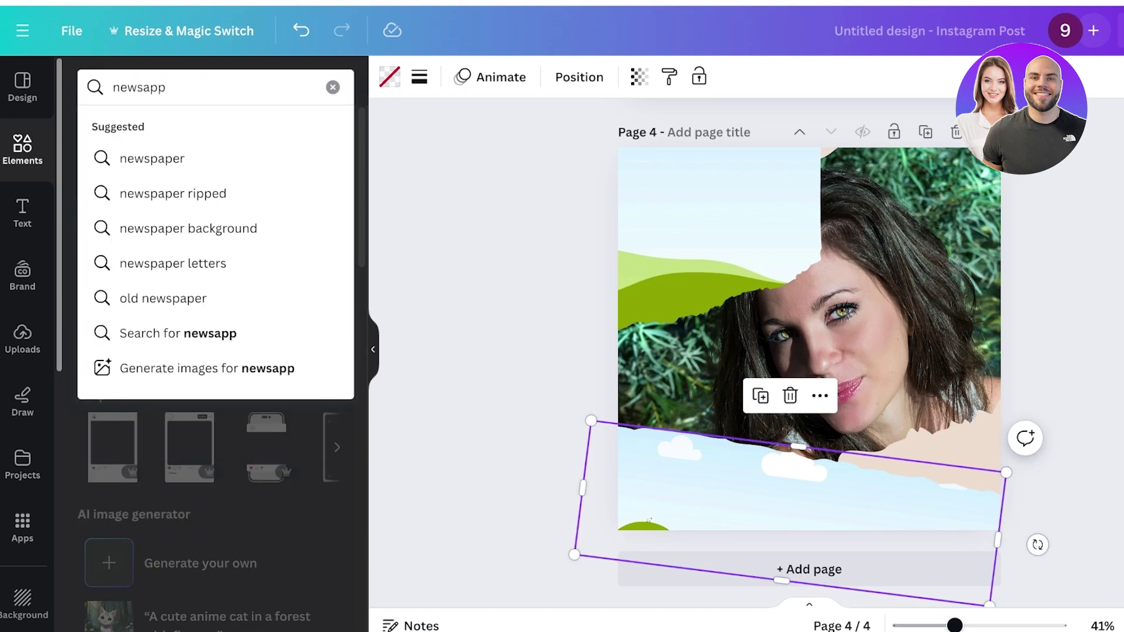
type("paper")
key("Return")
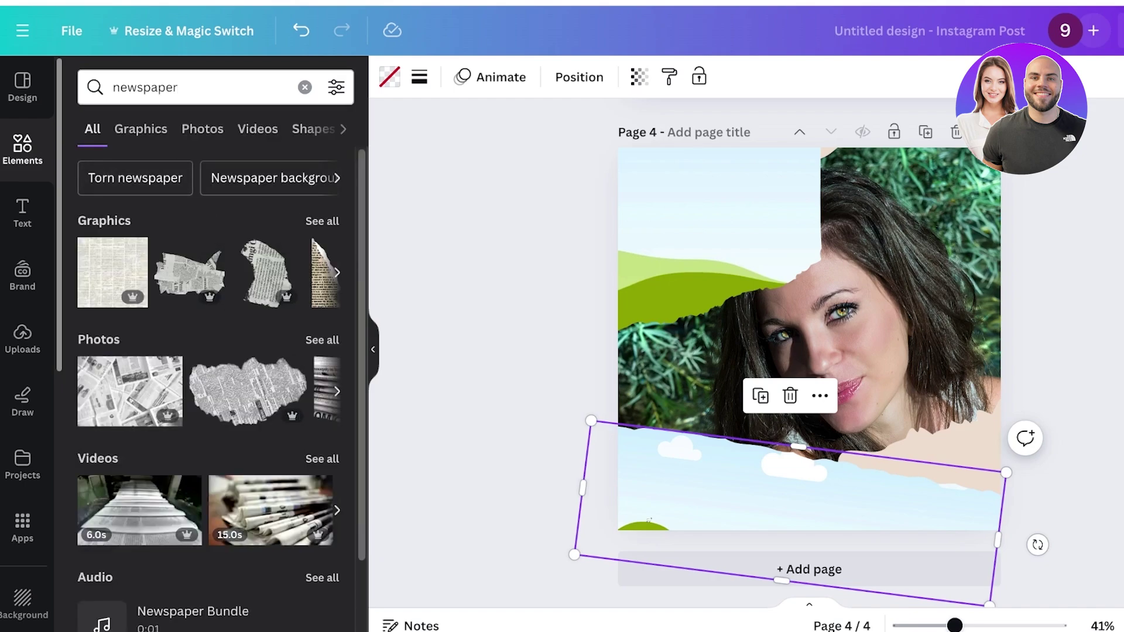
Try the torn printed-text paper graphic on the bottom frame, then delete it
left_click(141, 129)
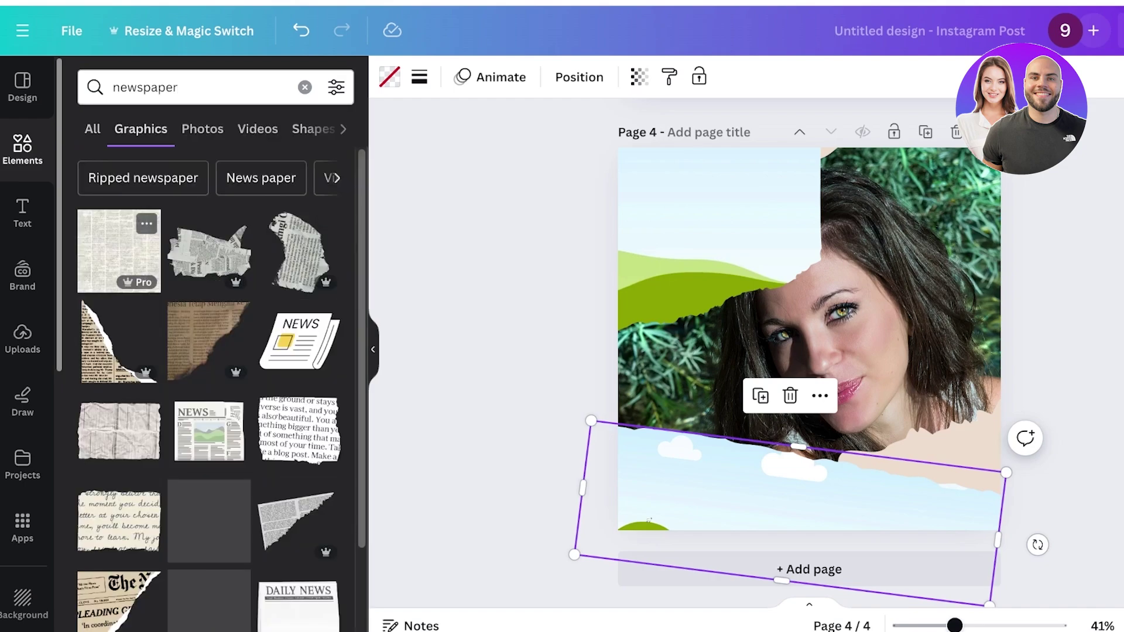
left_click_drag(299, 430, 721, 492)
key("Delete")
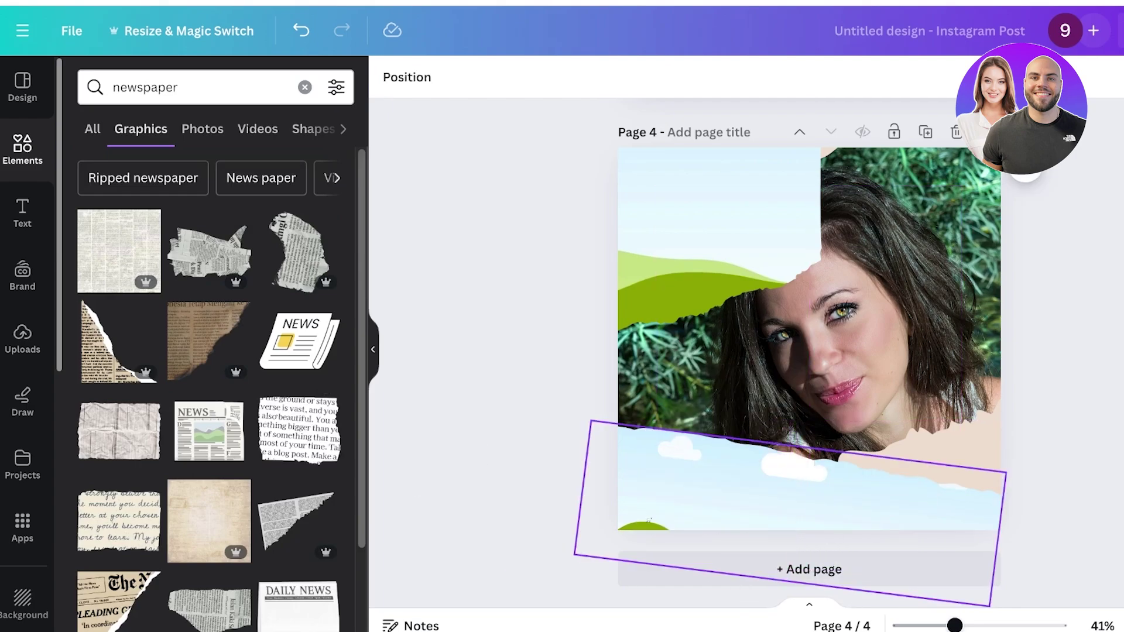
Fill the bottom frame with the cracked brown newspaper photo and the upper-left frame with the crumpled newsprint photo
left_click(202, 129)
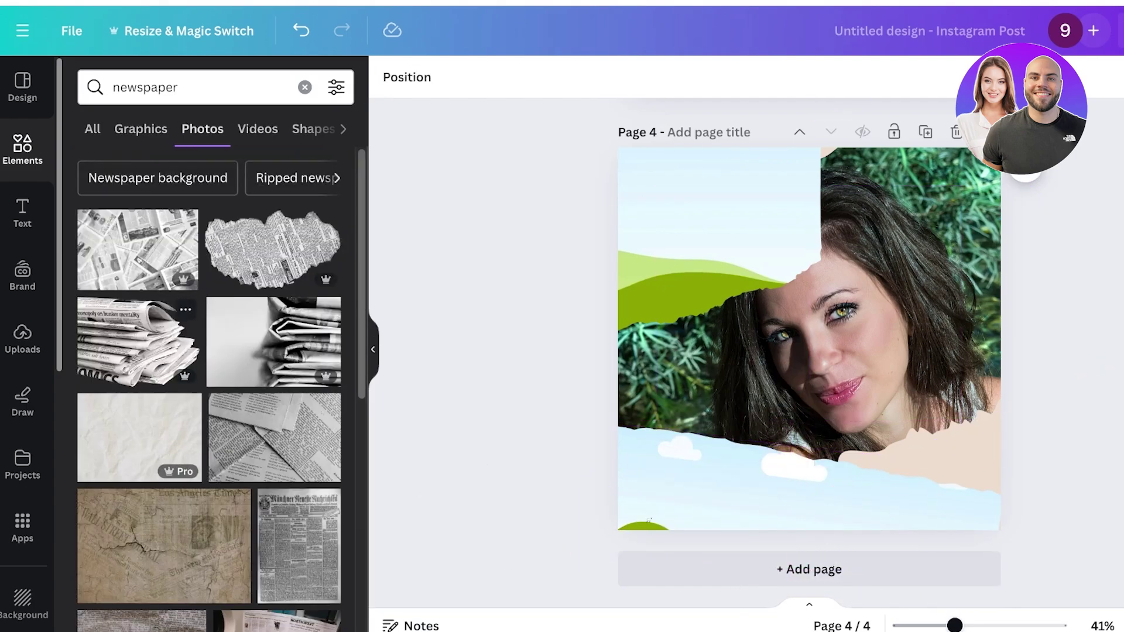
scroll(167, 412, "down", 3)
left_click_drag(167, 342, 737, 522)
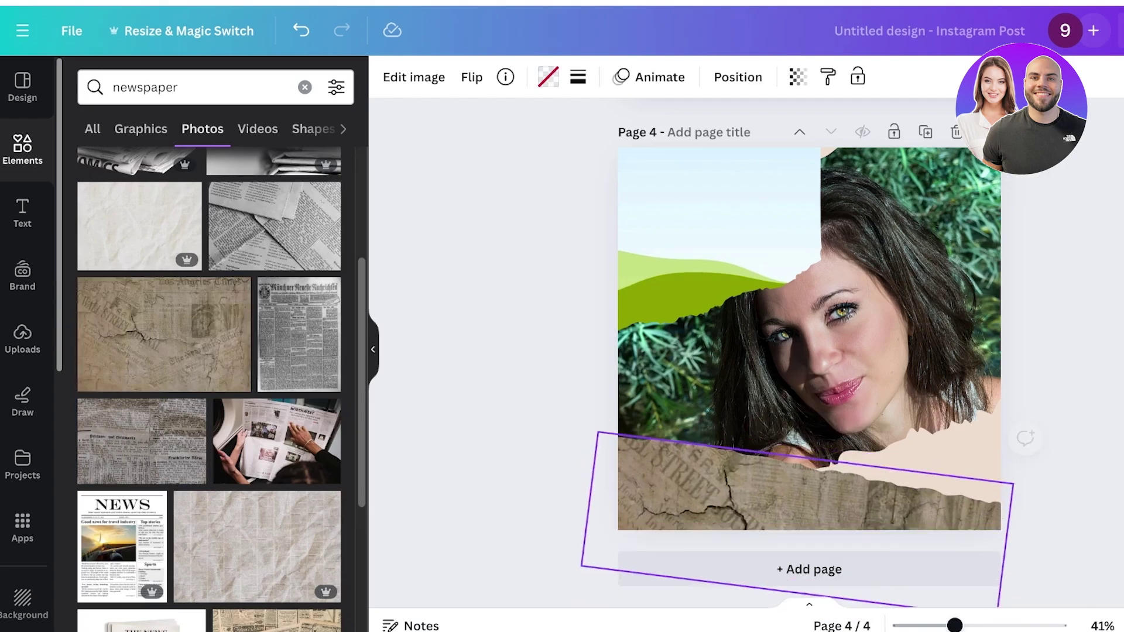
left_click_drag(258, 548, 680, 200)
Search the elements for "circle" and show only graphics
left_click(305, 87)
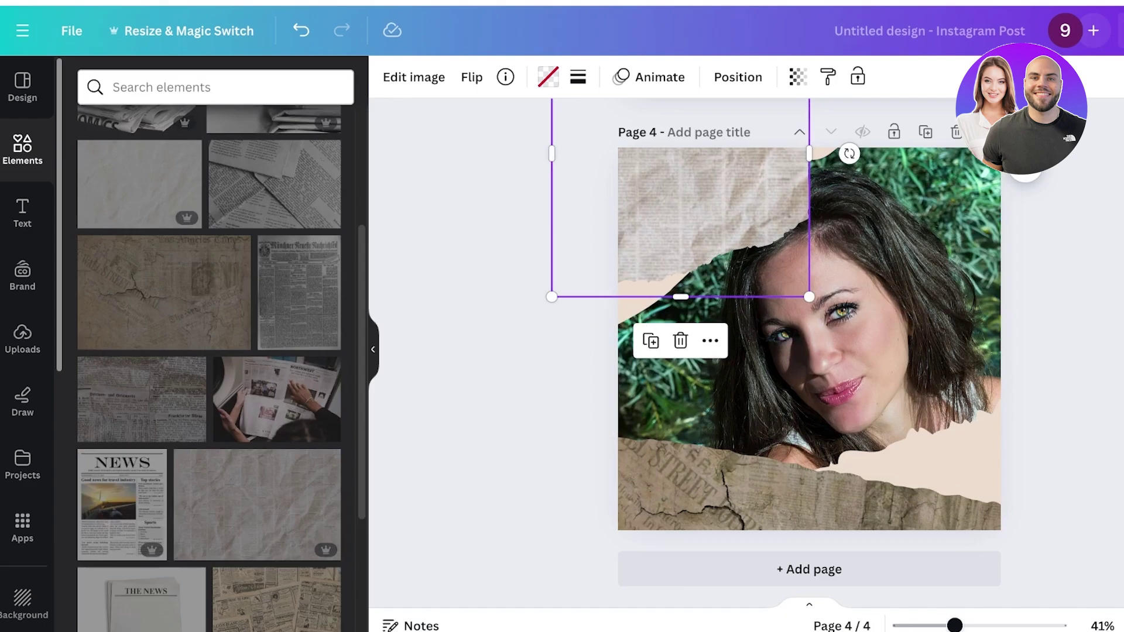
type("circle")
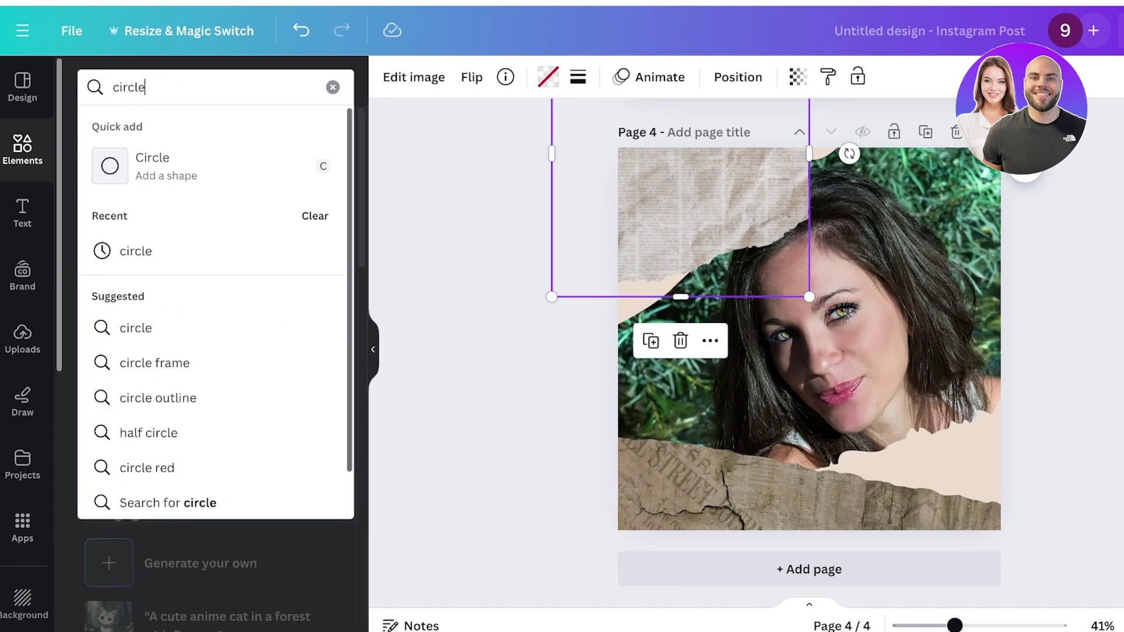
key("Return")
left_click(140, 129)
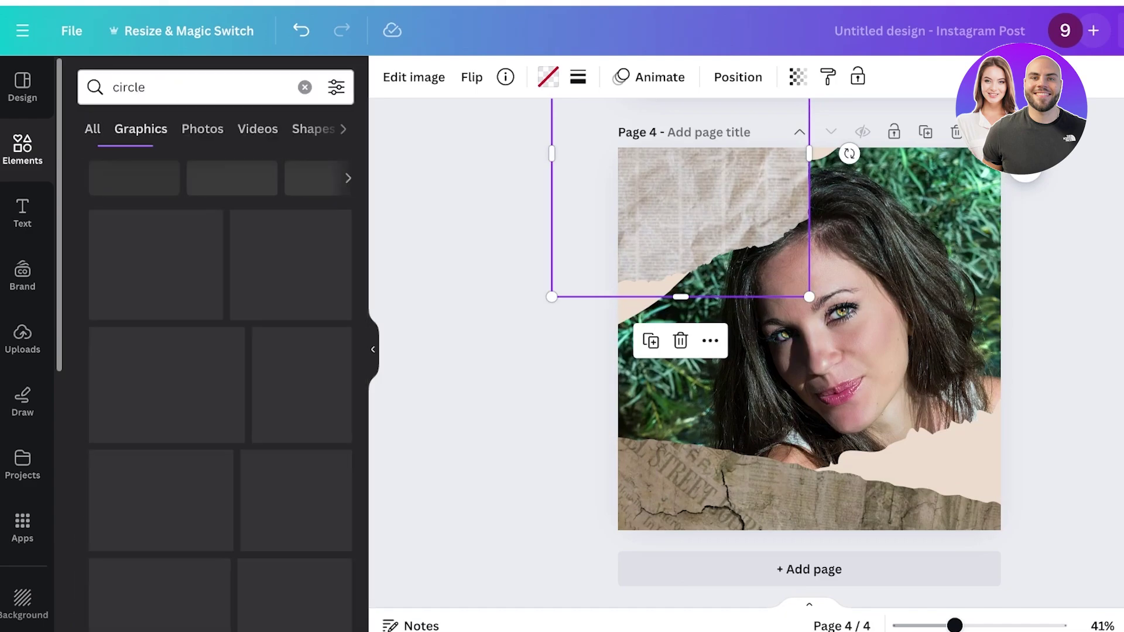
Add the yellow scribbled oval graphic and place it over the inner edge of the upper-left newspaper piece
scroll(209, 374, "down", 10)
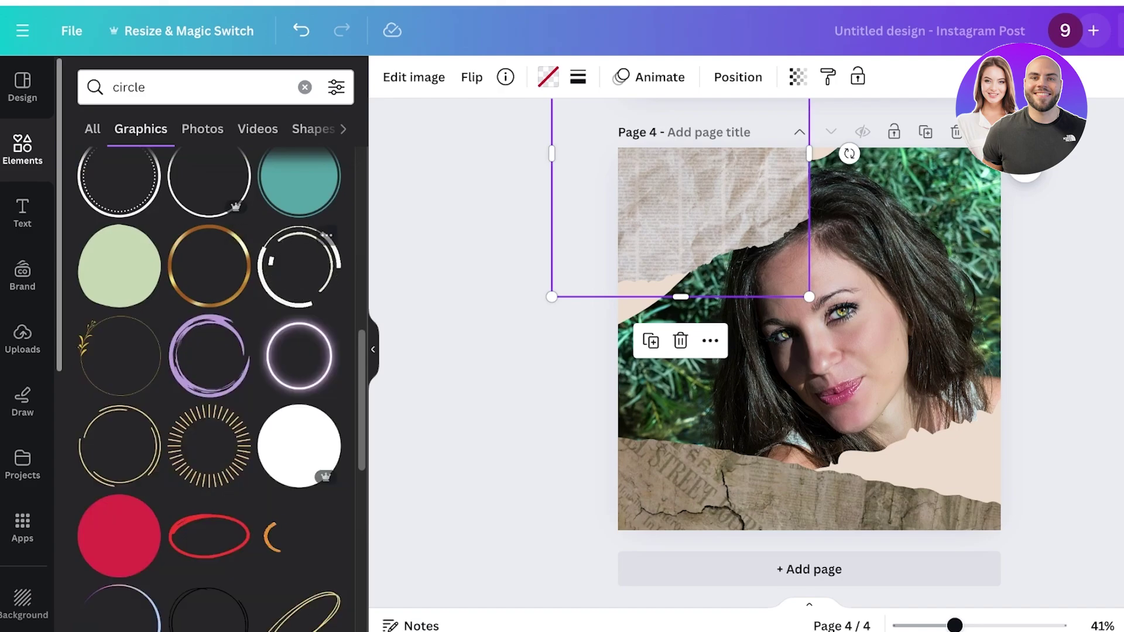
scroll(208, 386, "down", 3)
left_click(299, 418)
left_click_drag(810, 337, 765, 219)
double_click(765, 219)
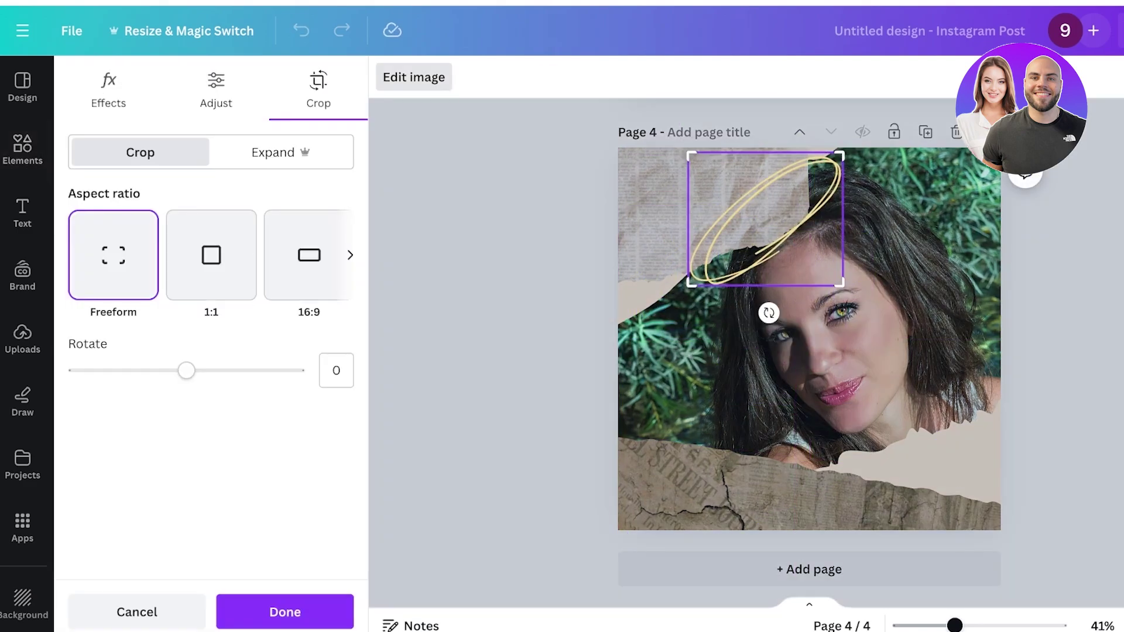
left_click(284, 611)
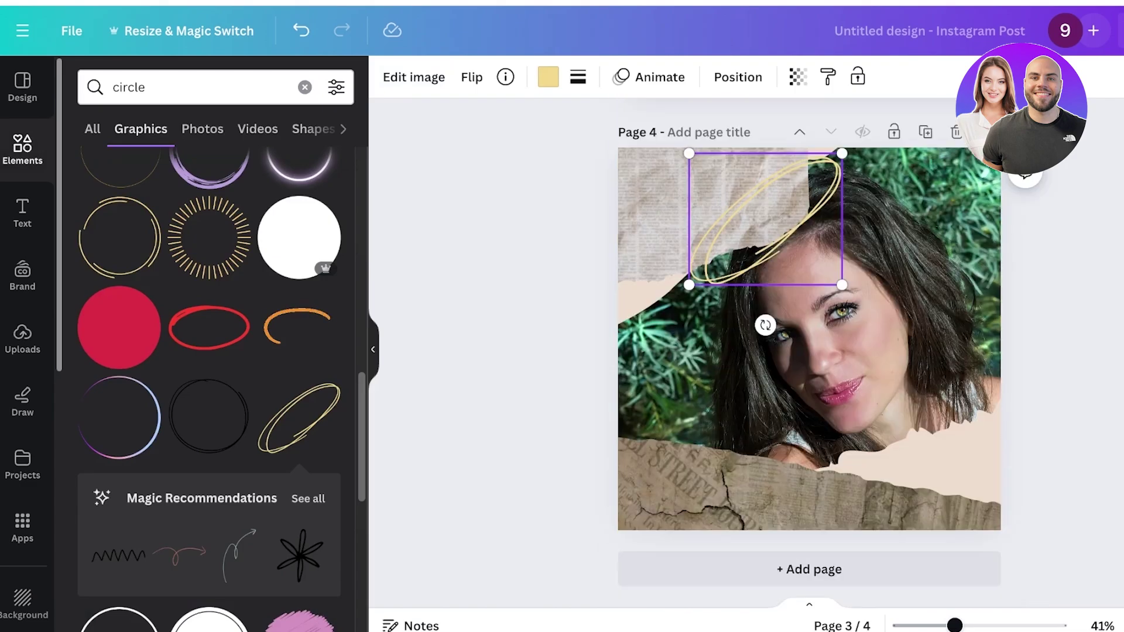
Search the graphics for "hearts"
double_click(129, 87)
type("heae")
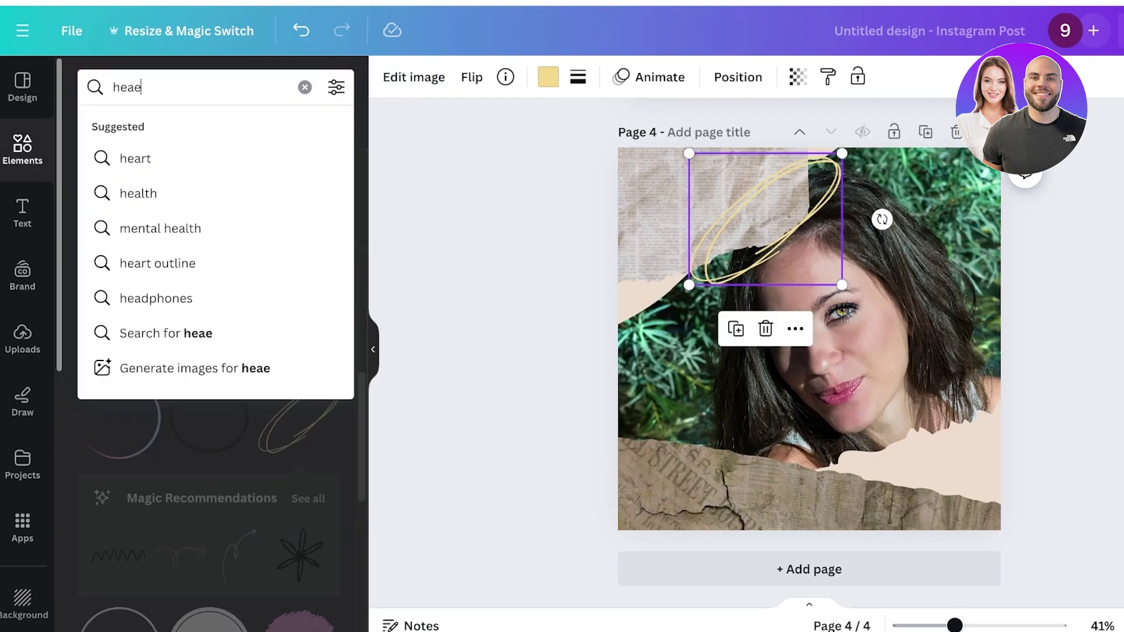
key("BackSpace")
type("rts")
key("Return")
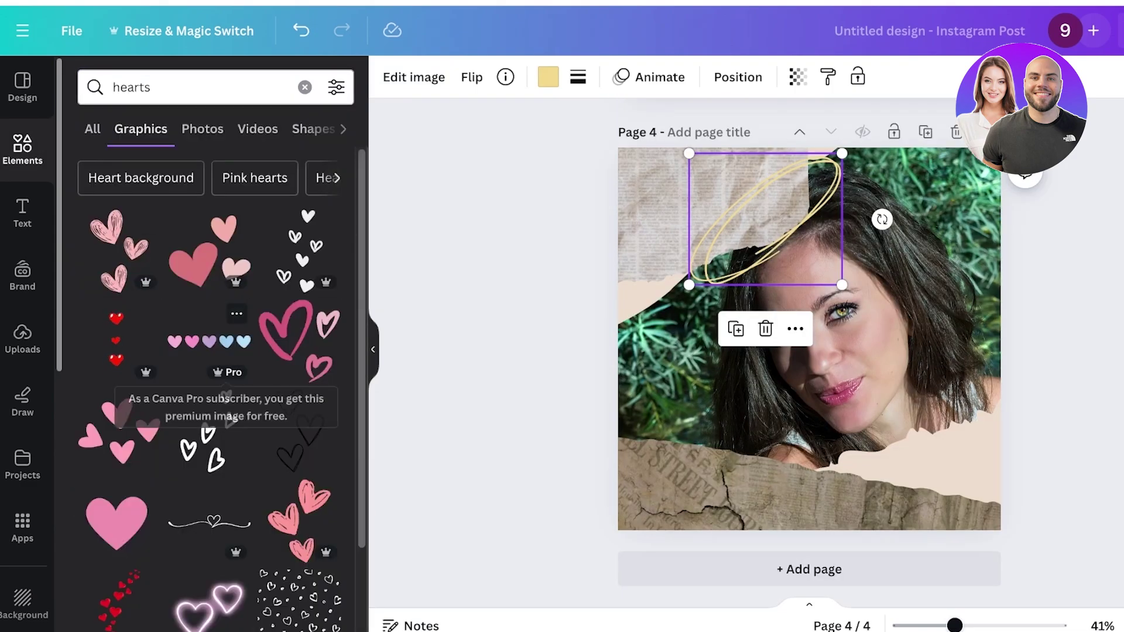
Add the solid pink heart, shrink it and place it near the page's upper-right corner
scroll(211, 351, "down", 2)
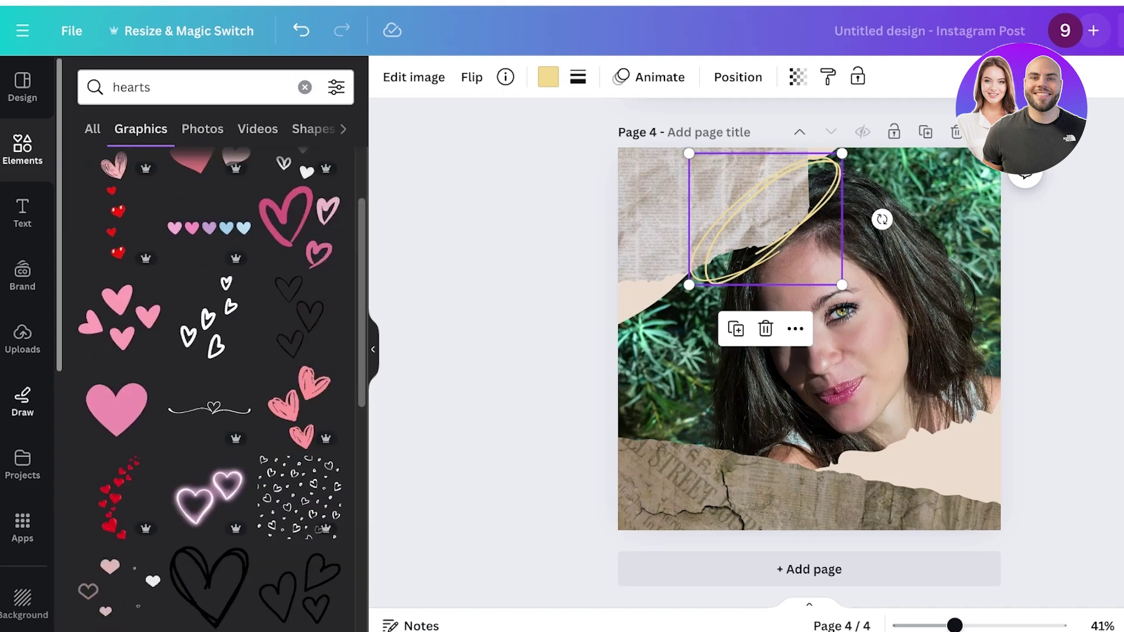
left_click(117, 408)
left_click_drag(732, 289, 865, 258)
left_click_drag(906, 206, 930, 213)
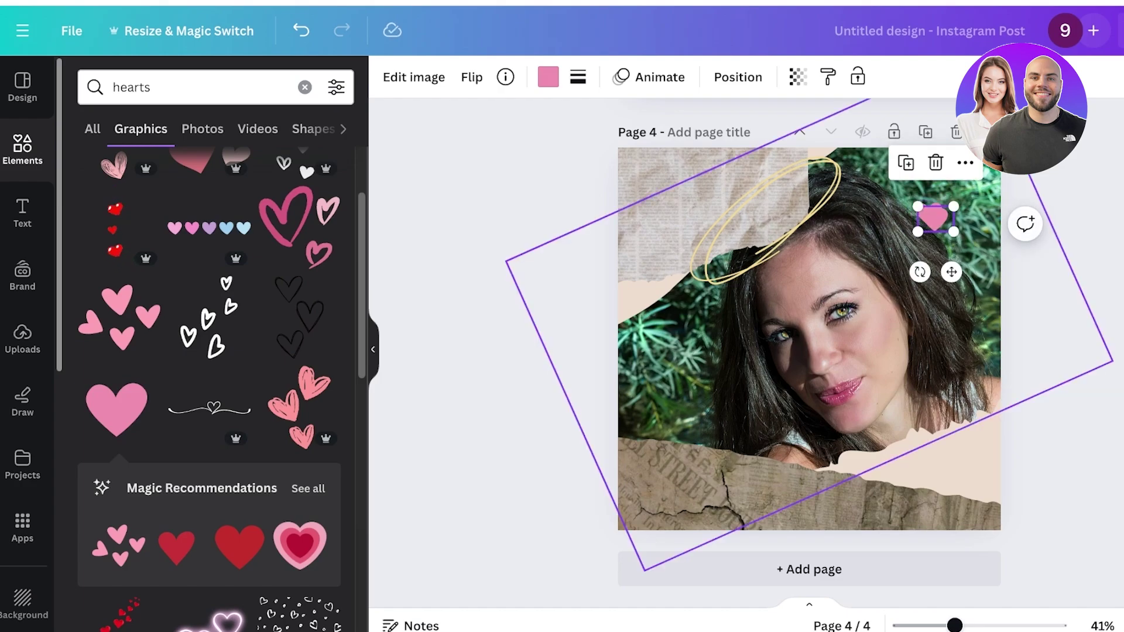
Adjust the small pink heart's position and duplicate it to form an even horizontal row of three hearts
mouse_move(945, 267)
left_mouse_down()
mouse_move(978, 267)
mouse_move(926, 265)
left_mouse_up()
key("ctrl+d")
left_click_drag(892, 206, 892, 214)
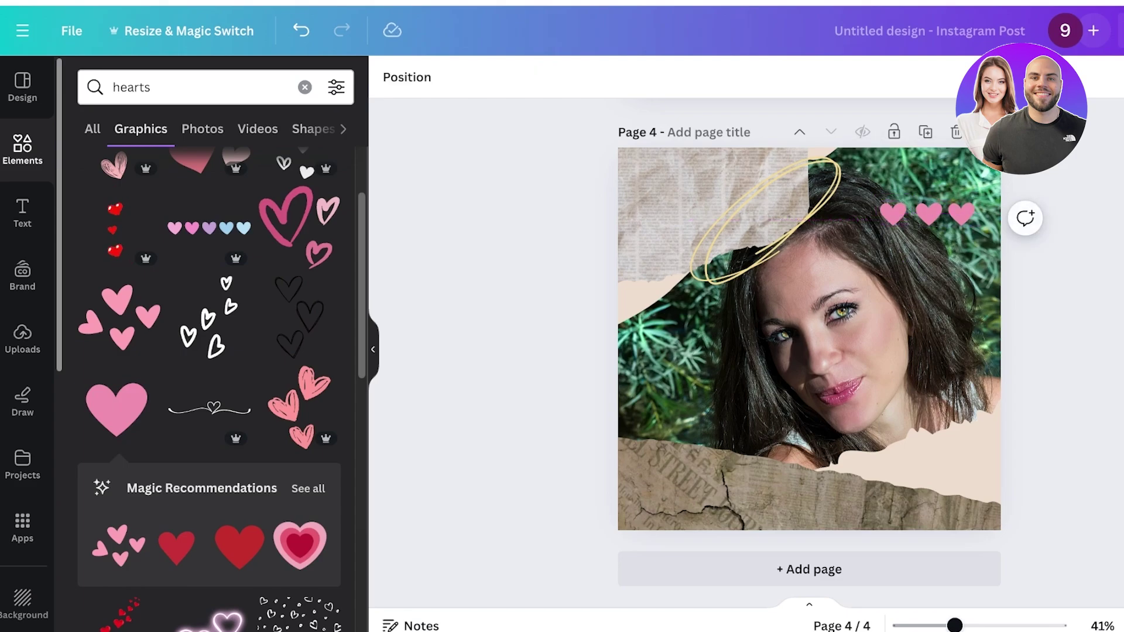
Search the elements for "star" and show all matching graphics
scroll(211, 380, "down", 5)
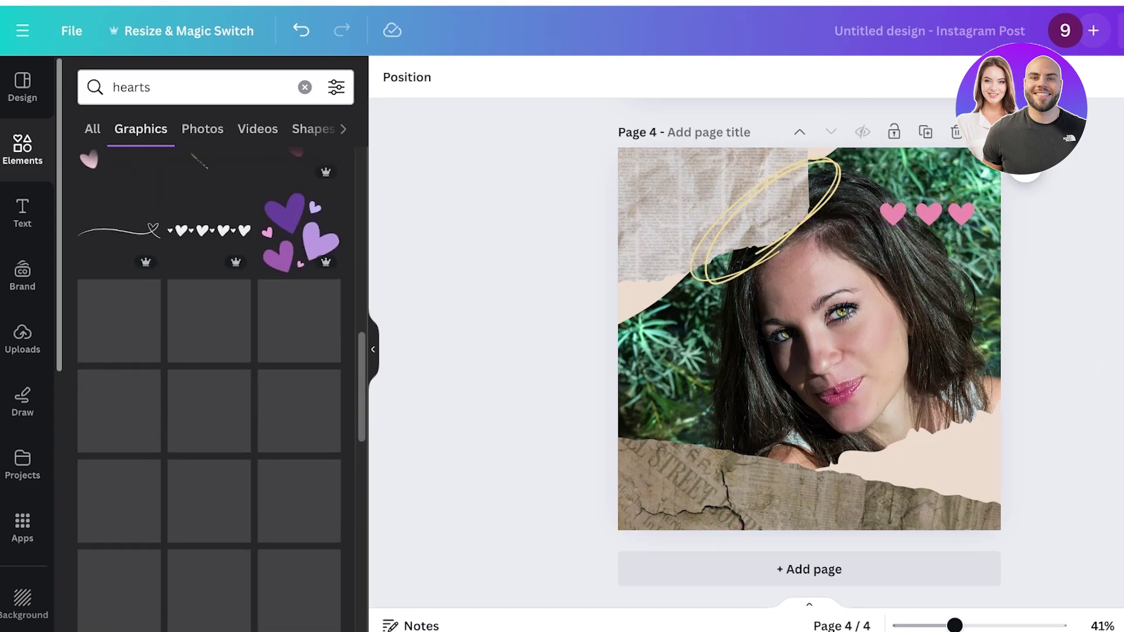
left_click(304, 87)
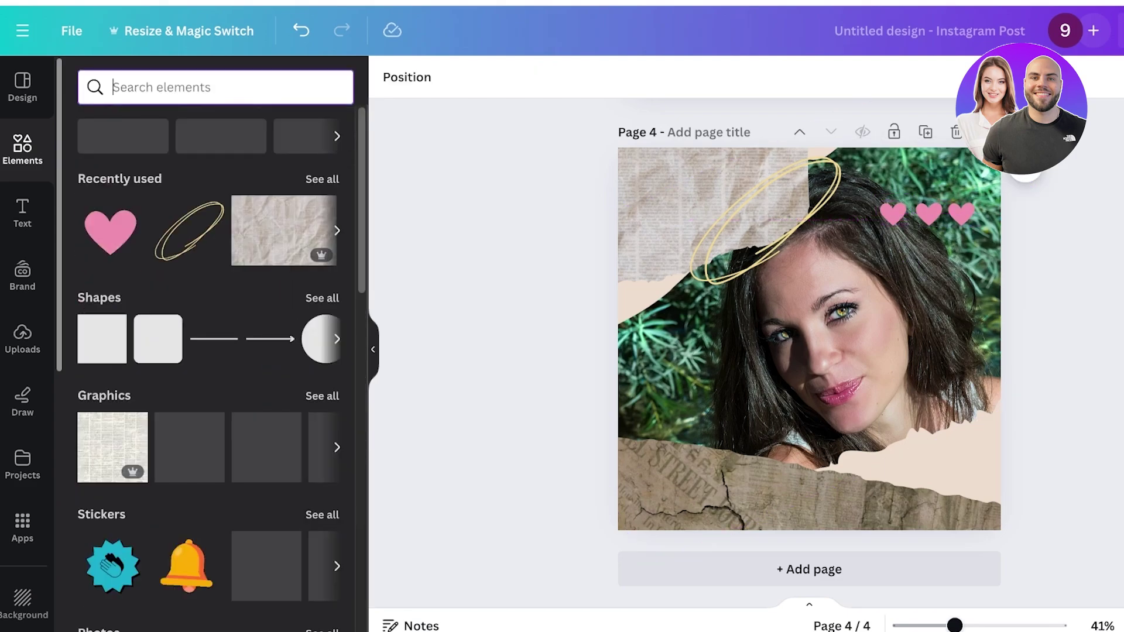
type("star")
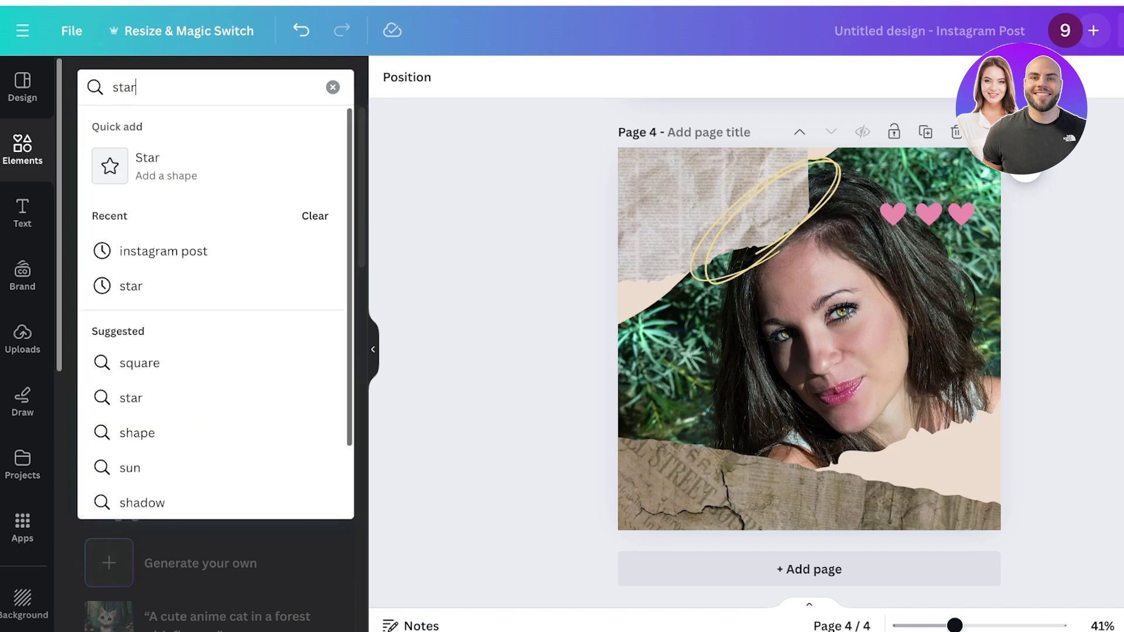
key("Return")
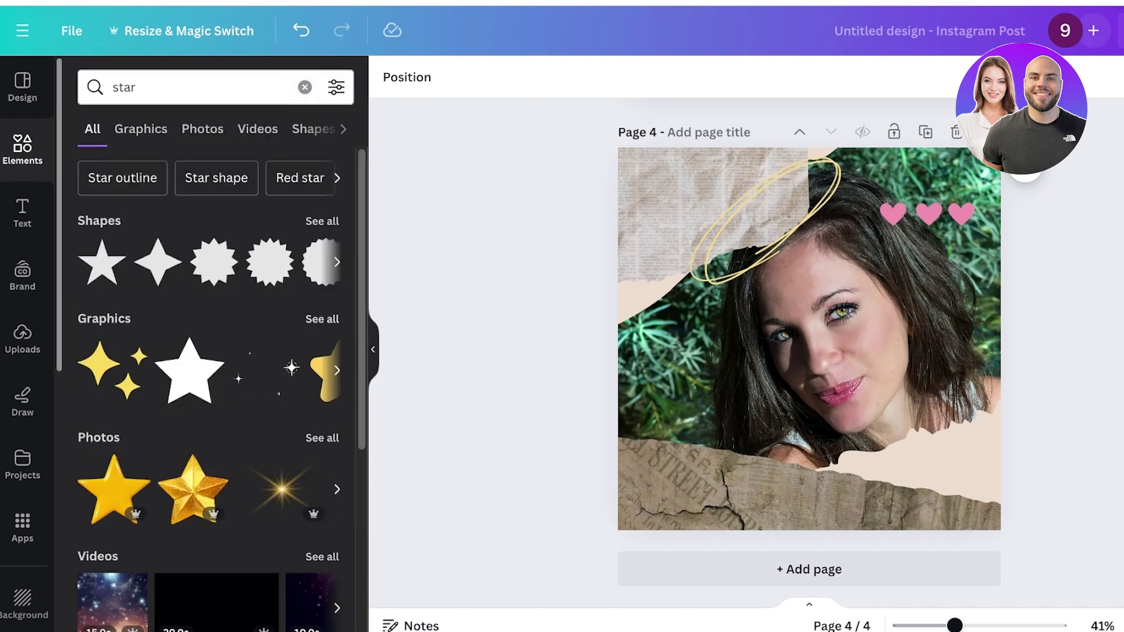
left_click(322, 319)
Add the black four-pointed sparkle cluster graphic to page 4
scroll(246, 322, "down", 15)
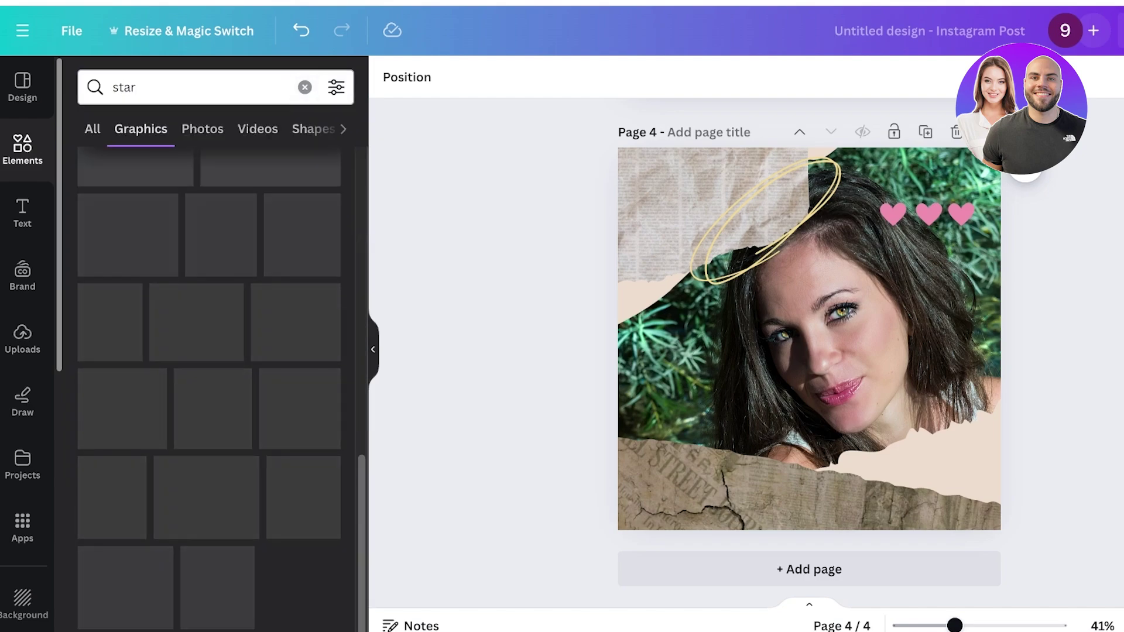
scroll(209, 386, "down", 3)
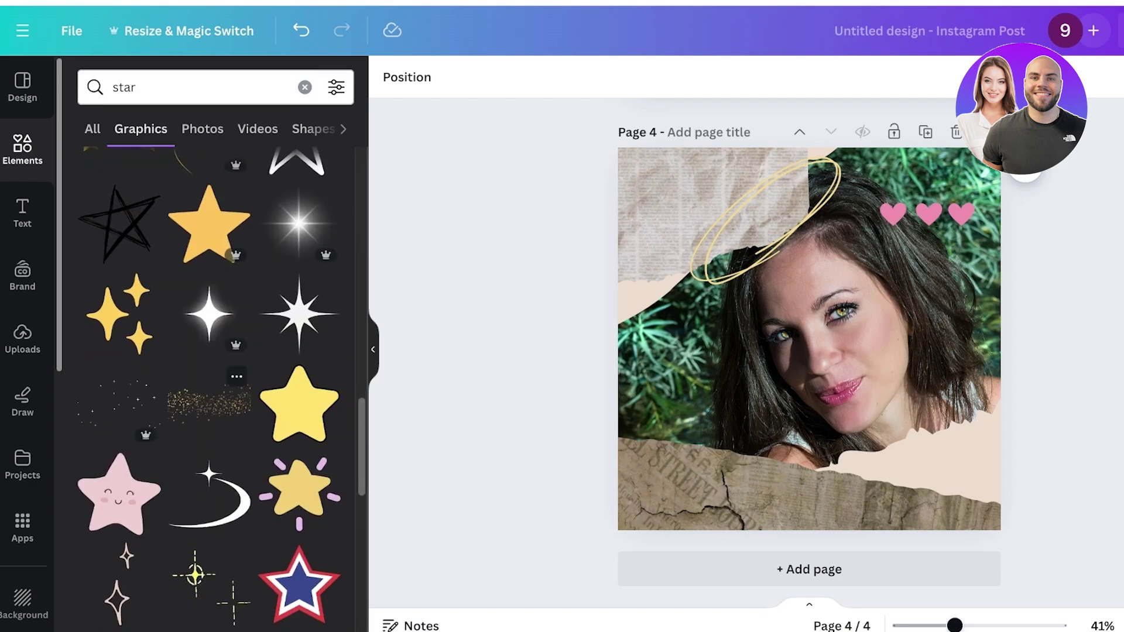
scroll(230, 256, "down", 8)
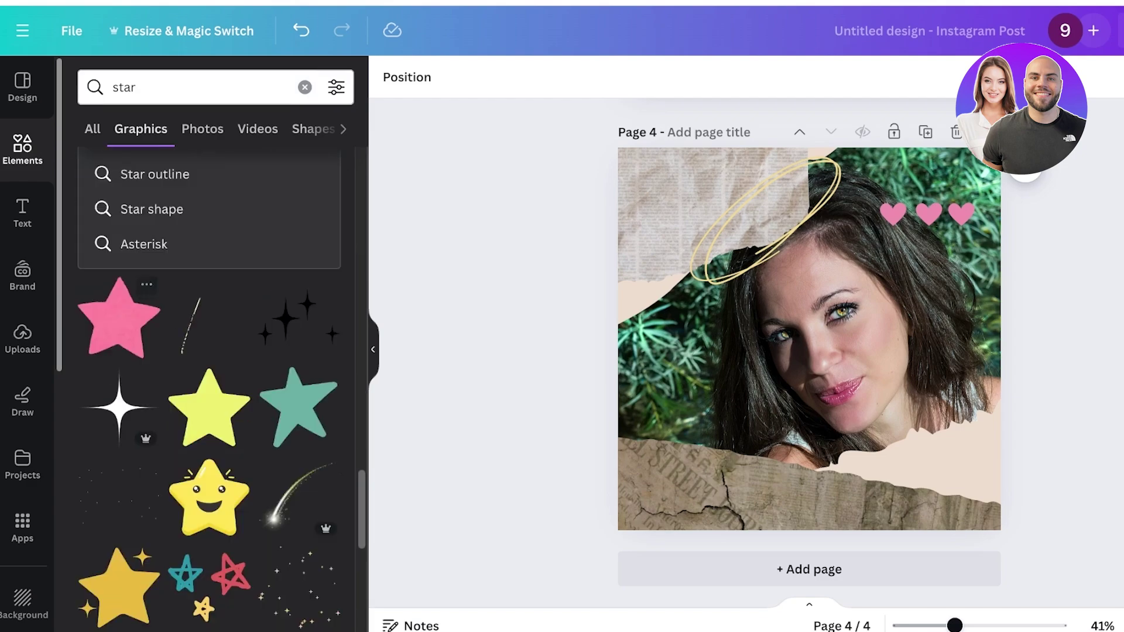
left_click(299, 319)
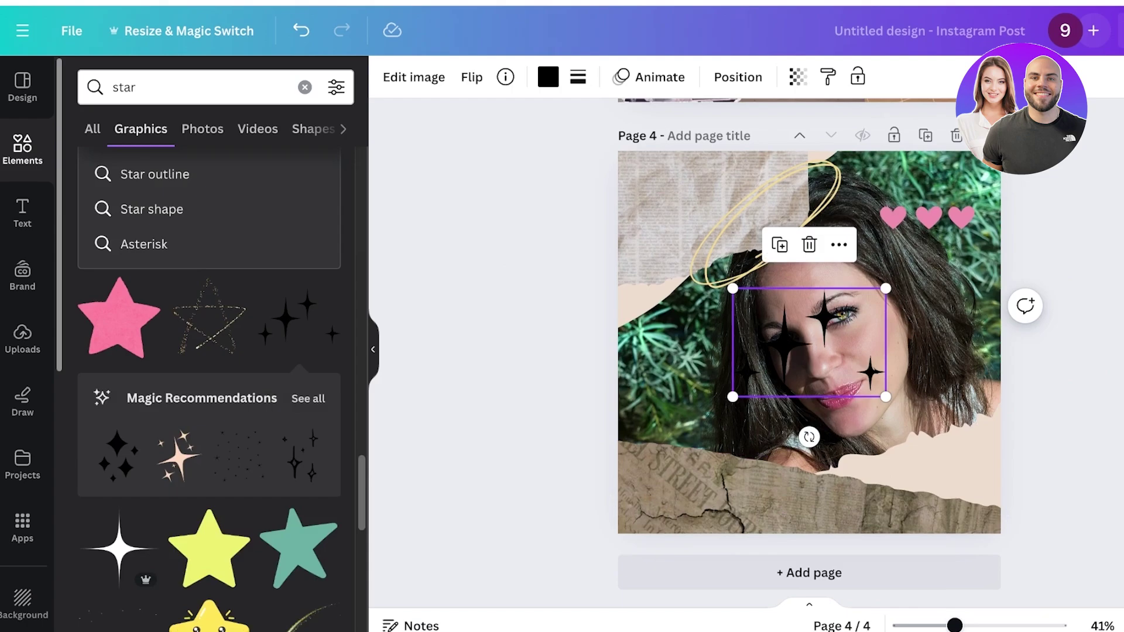
Recolour the sparkle cluster brown #573115, then shrink it into the page's lower-right corner over the torn paper
left_click(548, 77)
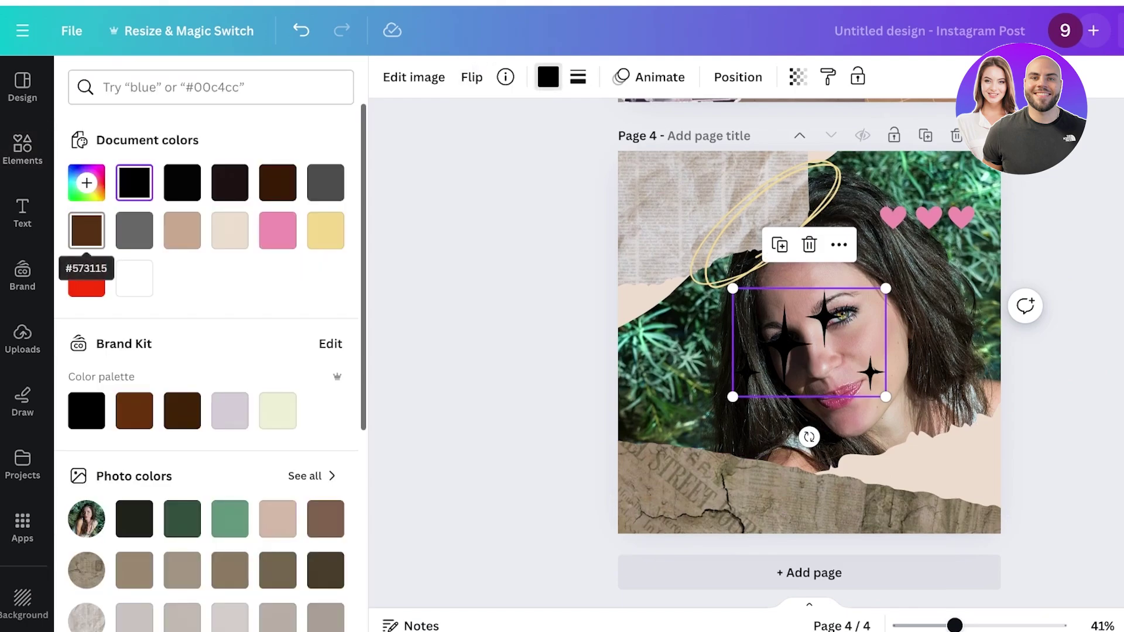
left_click(86, 230)
left_click_drag(732, 288, 1015, 452)
left_click(1073, 410)
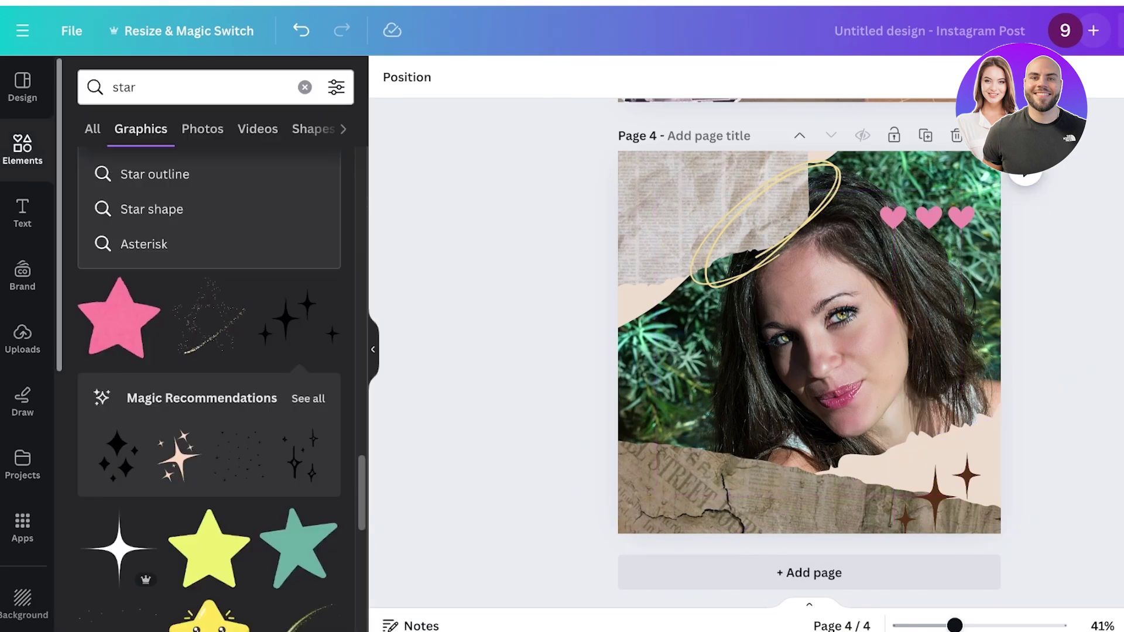
Delete page 3 with the vintage night-trip photo collage template
scroll(928, 453, "up", 12)
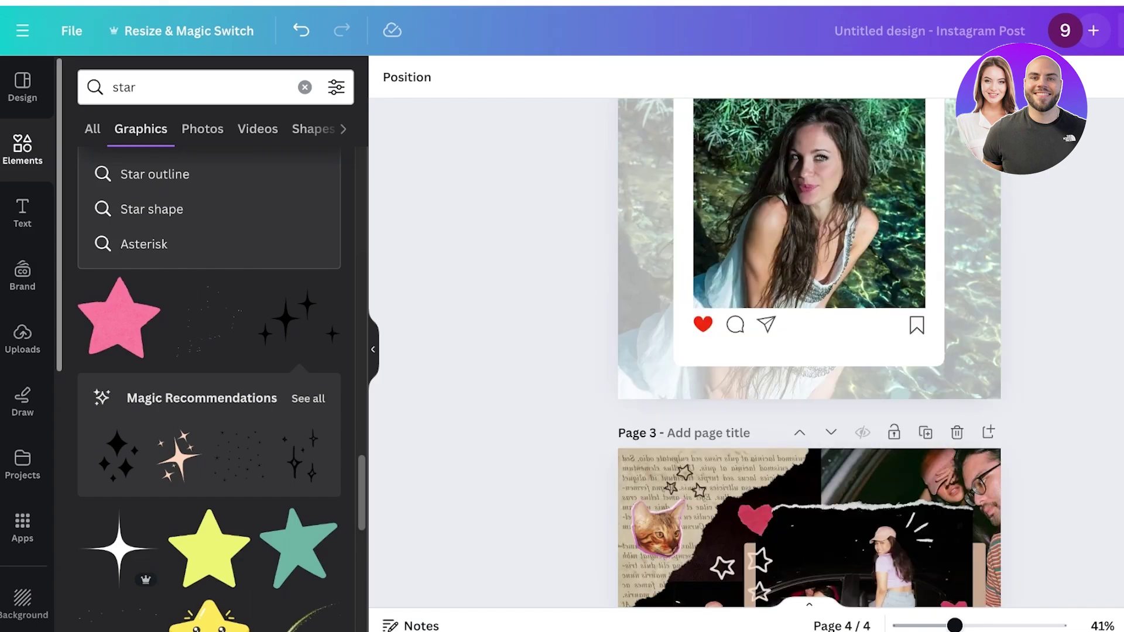
scroll(928, 453, "down", 10)
scroll(928, 454, "up", 7)
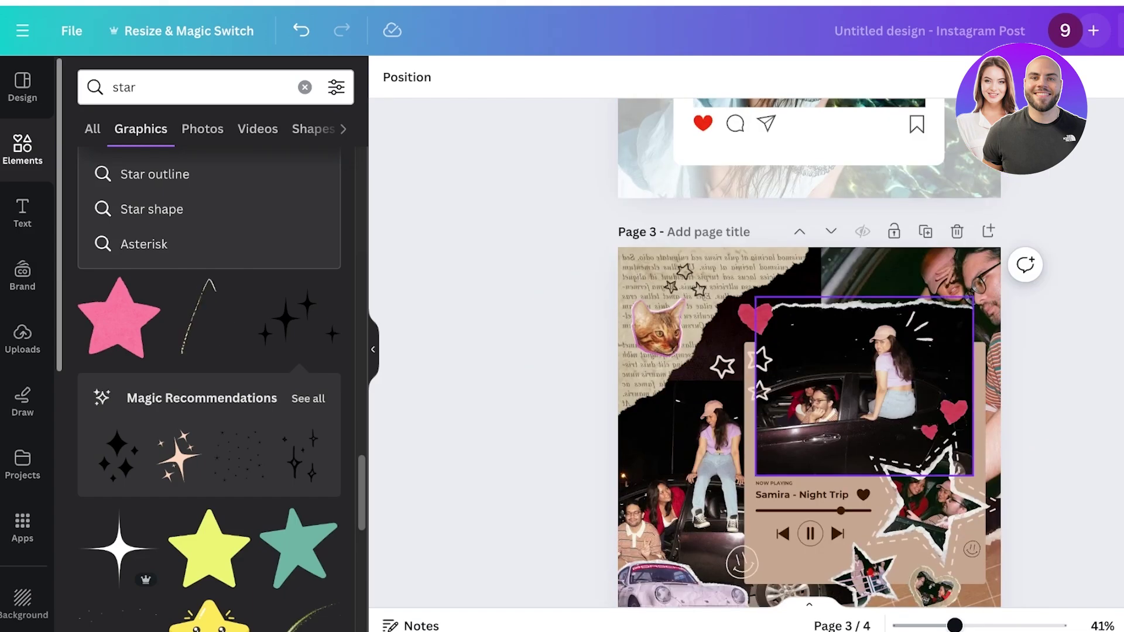
scroll(928, 380, "down", 2)
left_click(957, 133)
scroll(809, 351, "up", 5)
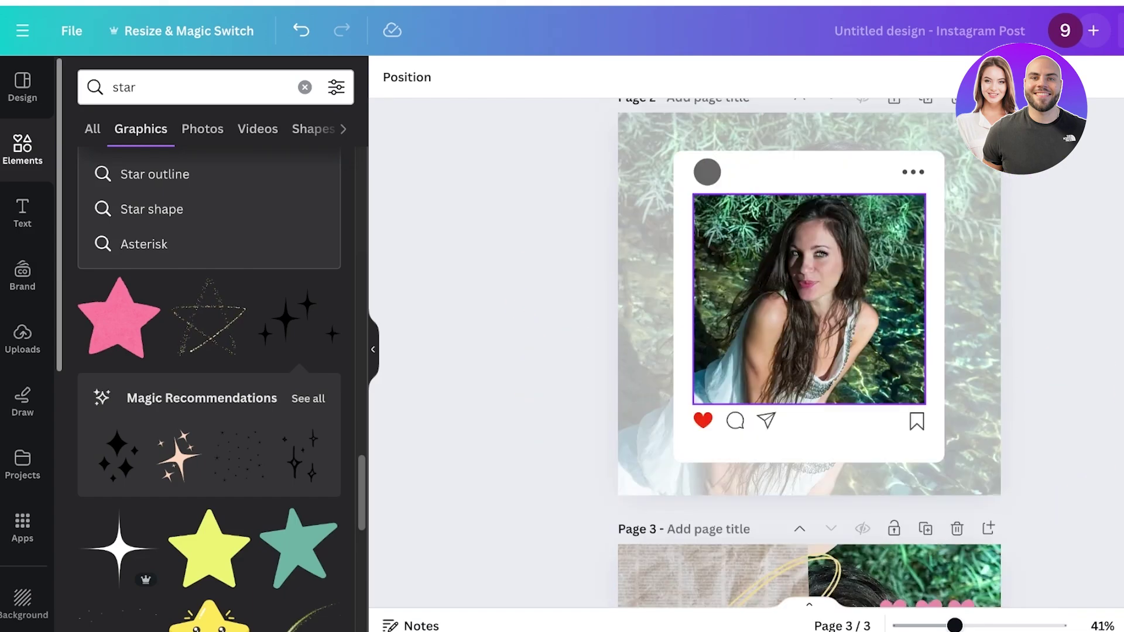
scroll(809, 351, "up", 5)
scroll(808, 351, "down", 10)
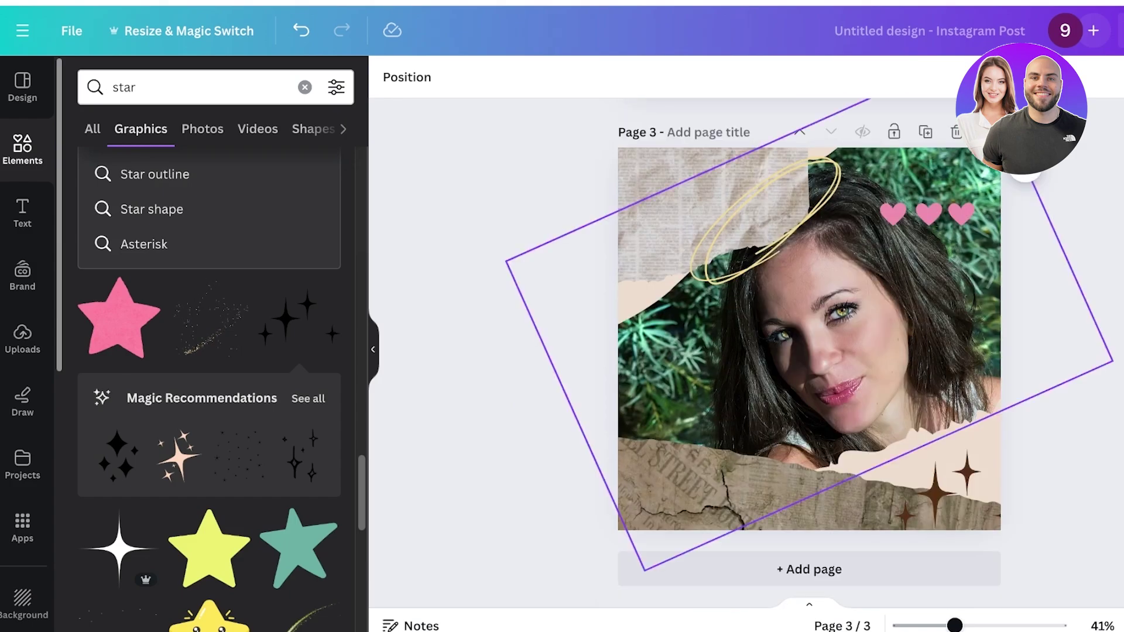
Browse the Instagram post templates for further design ideas
left_click(23, 86)
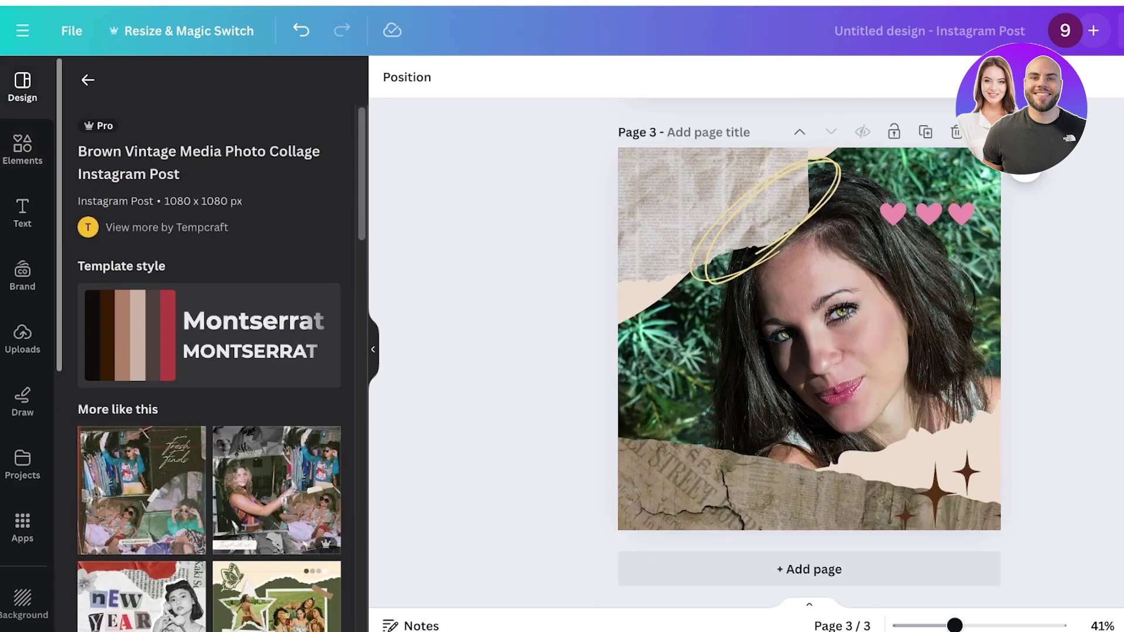
left_click(22, 149)
left_click(22, 86)
left_click(88, 80)
scroll(209, 351, "down", 3)
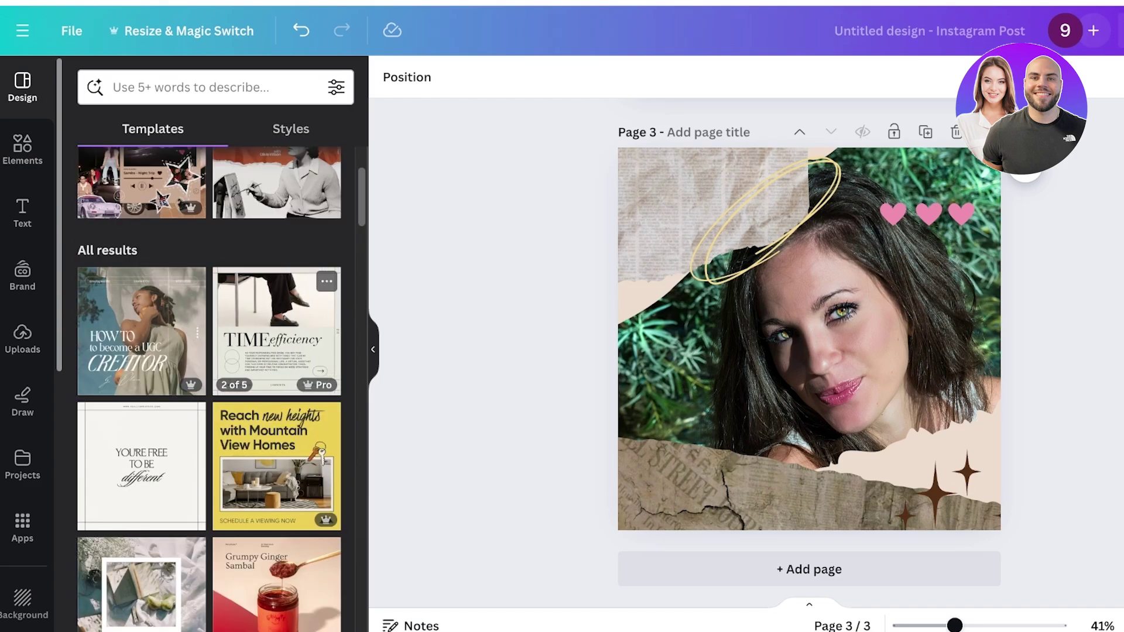
scroll(209, 386, "down", 12)
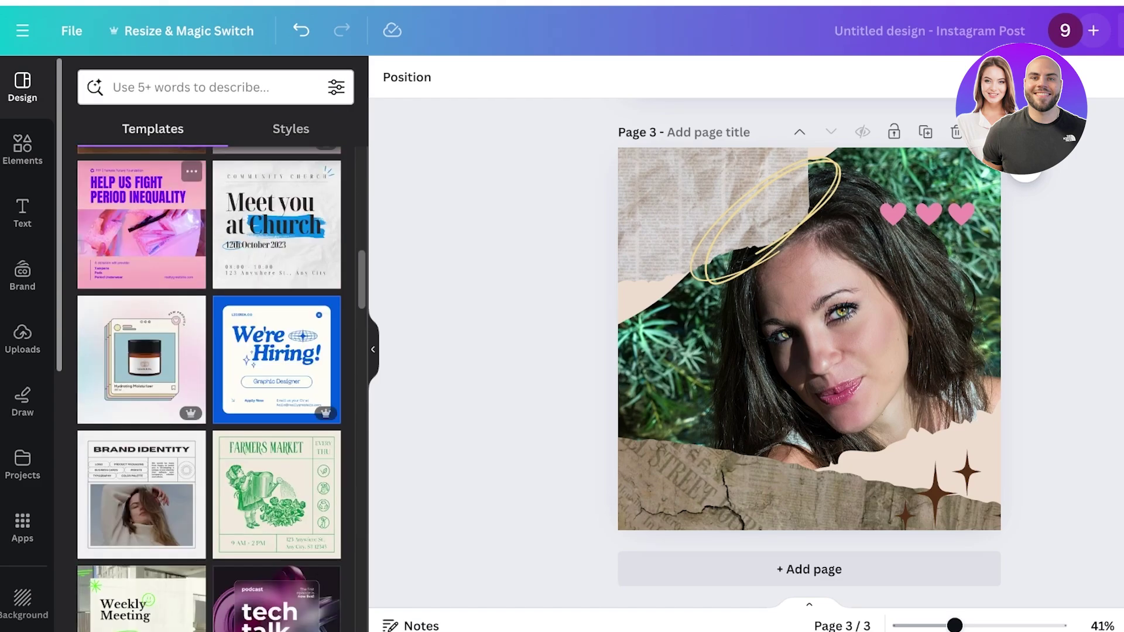
scroll(209, 386, "down", 10)
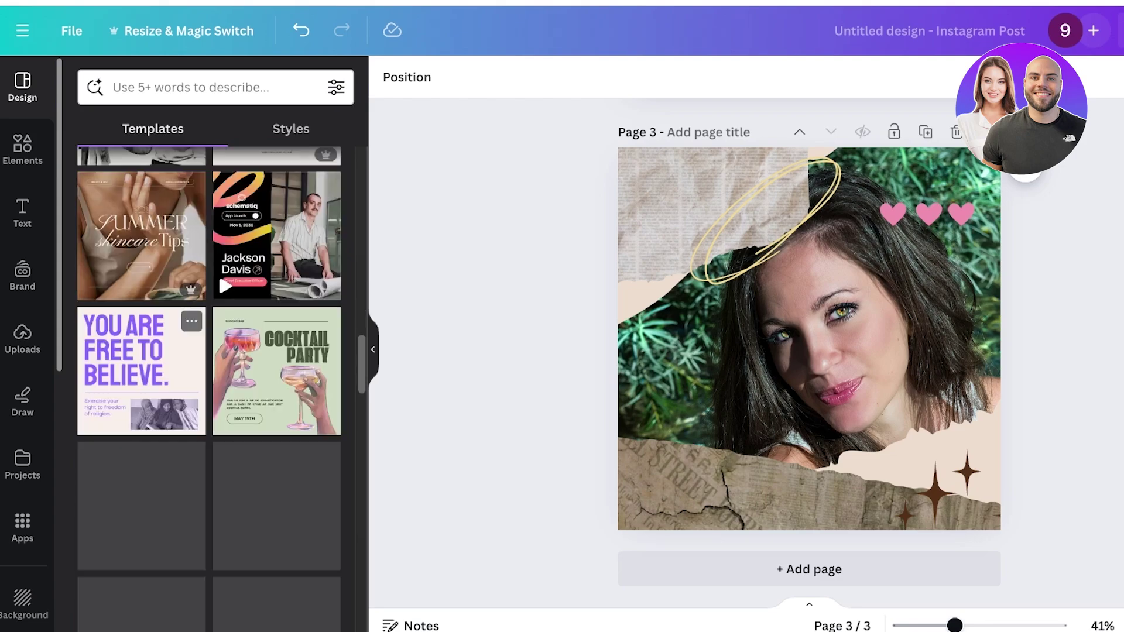
scroll(209, 386, "down", 8)
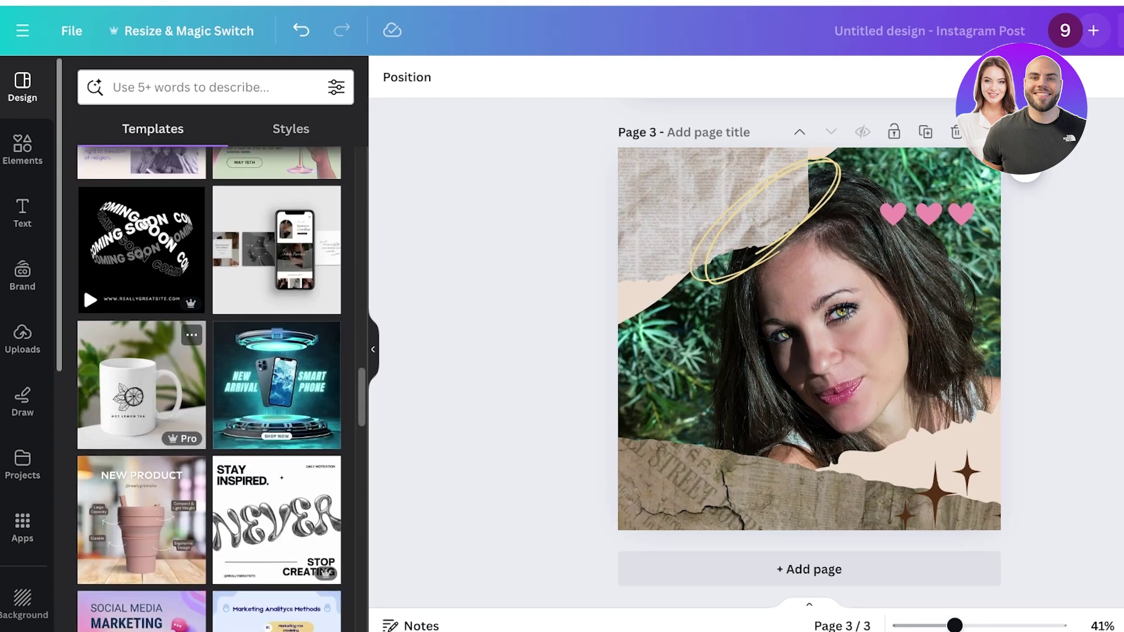
scroll(175, 352, "down", 4)
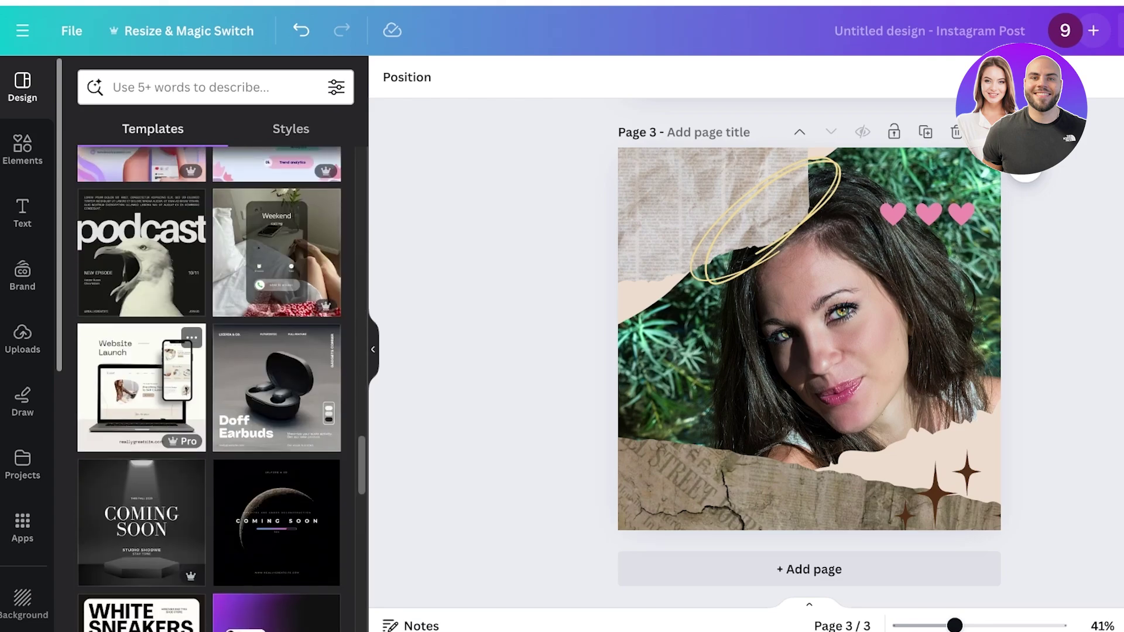
scroll(176, 380, "down", 4)
scroll(209, 386, "down", 4)
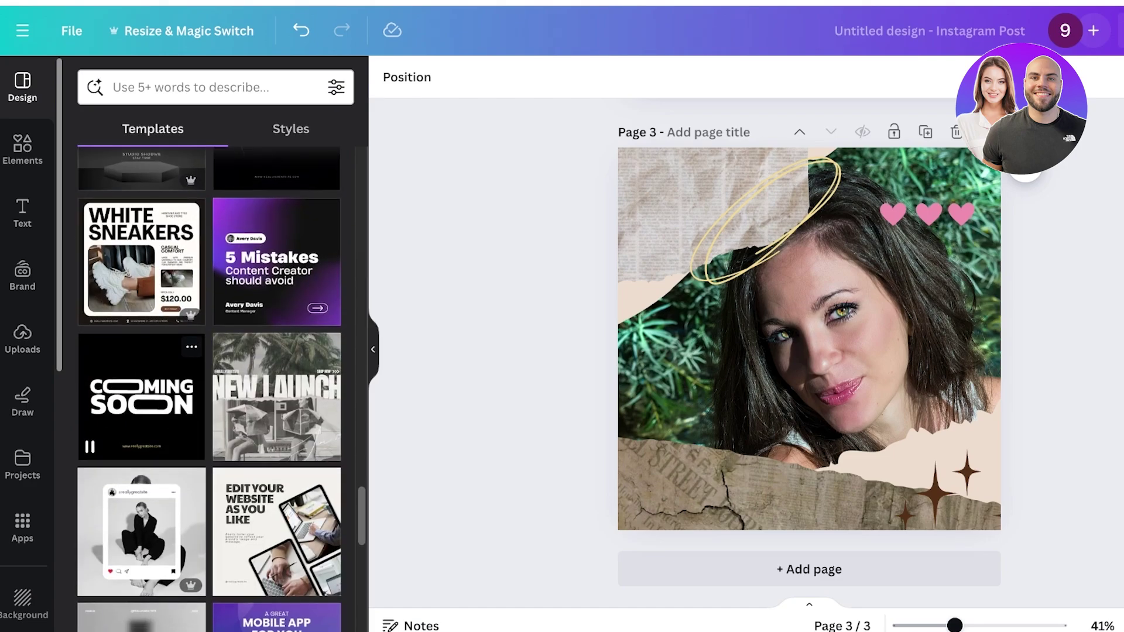
scroll(209, 387, "down", 5)
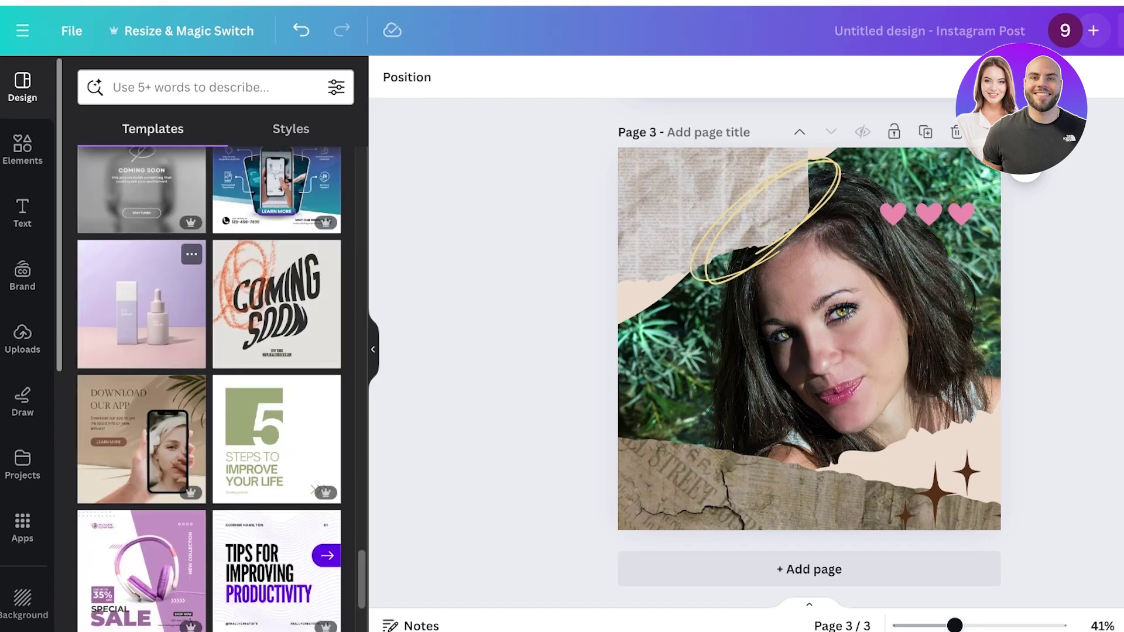
scroll(22, 351, "down", 8)
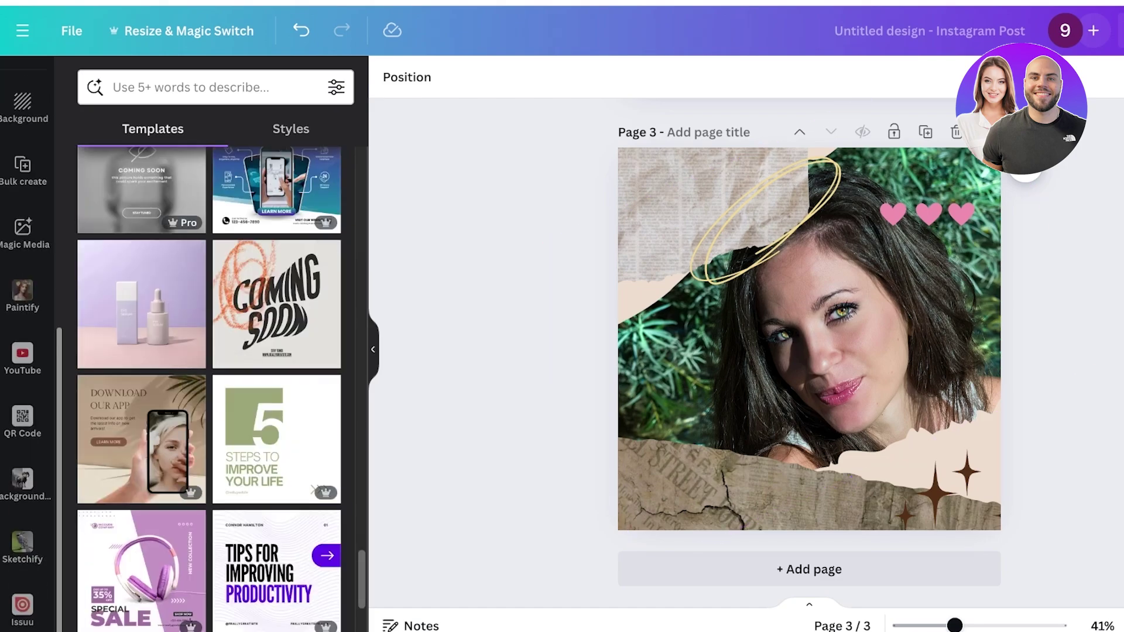
Search the templates for "collages" and apply the Mountain Vibe Photo Collages template to a new page
left_click(193, 87)
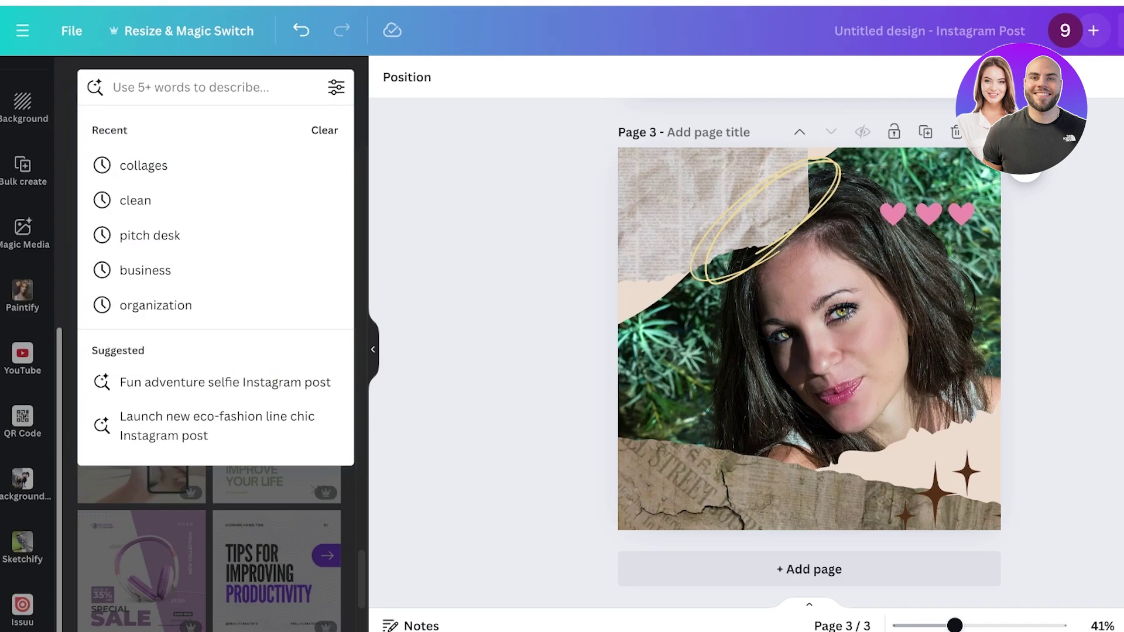
left_click(152, 165)
left_click(809, 568)
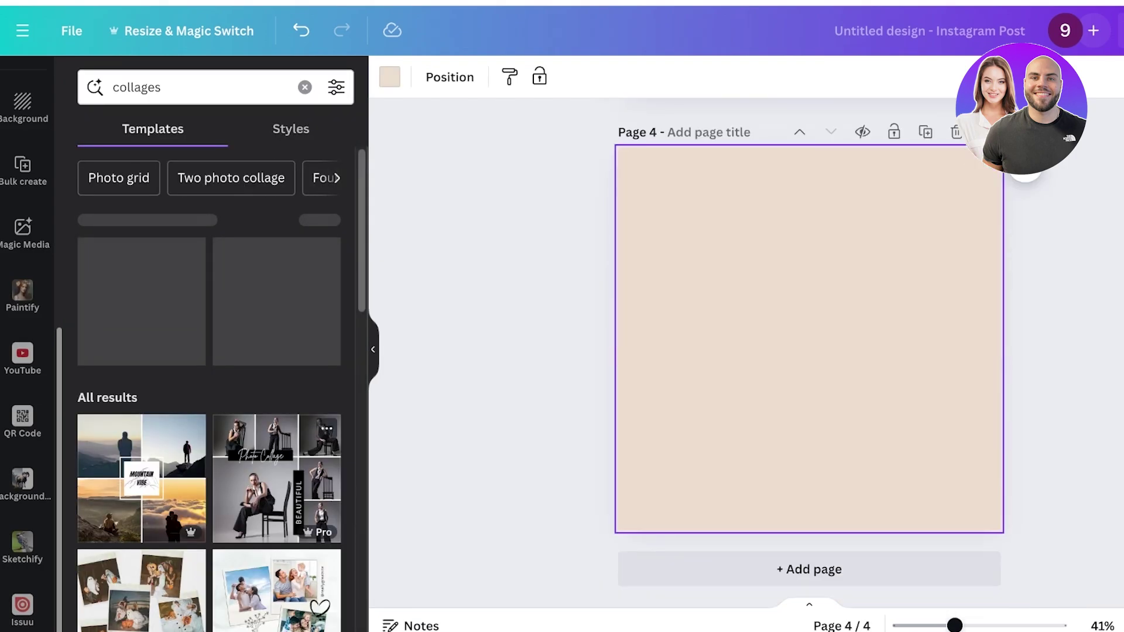
left_click(140, 269)
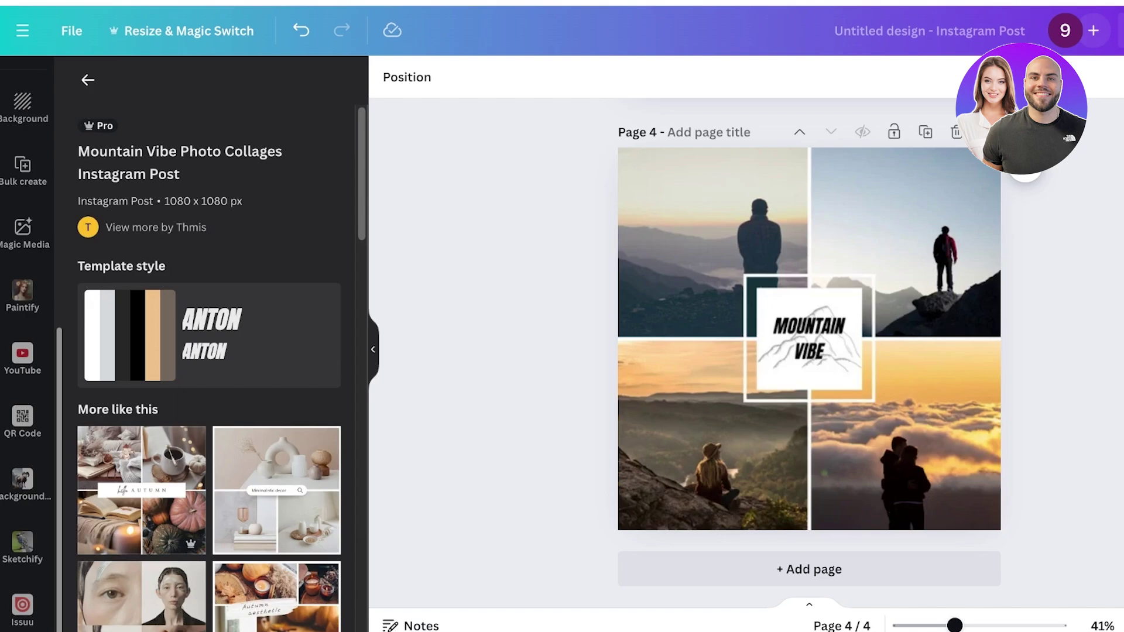
Remove all four mountain photos from the collage grid, leaving its frames empty
left_click(712, 241)
left_click(712, 242)
key("Delete")
left_click(905, 242)
key("Delete")
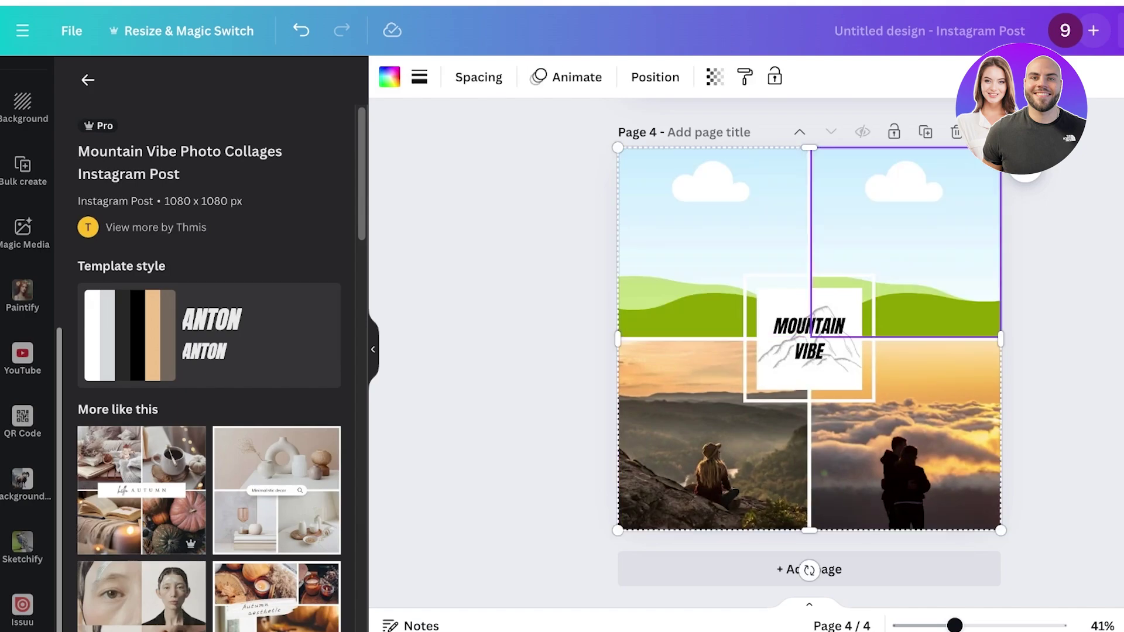
left_click(906, 435)
key("Delete")
left_click(712, 435)
key("Delete")
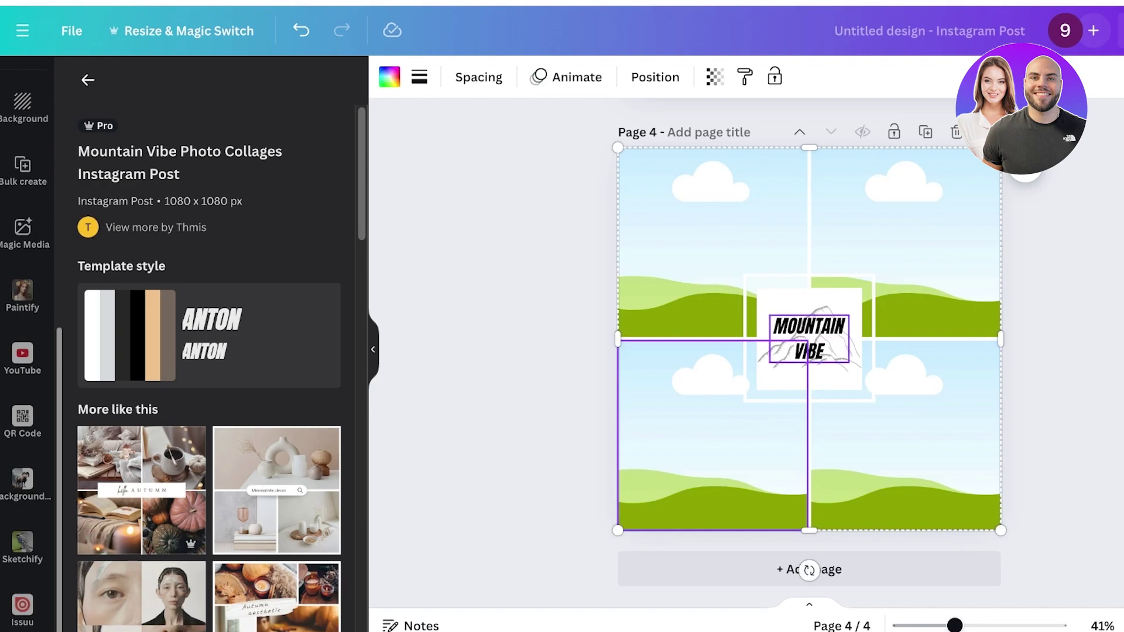
Replace the collage's central "MOUNTAIN VIBE" text with "MY WEEKEND"
double_click(808, 327)
key("BackSpace")
double_click(809, 327)
key("BackSpace")
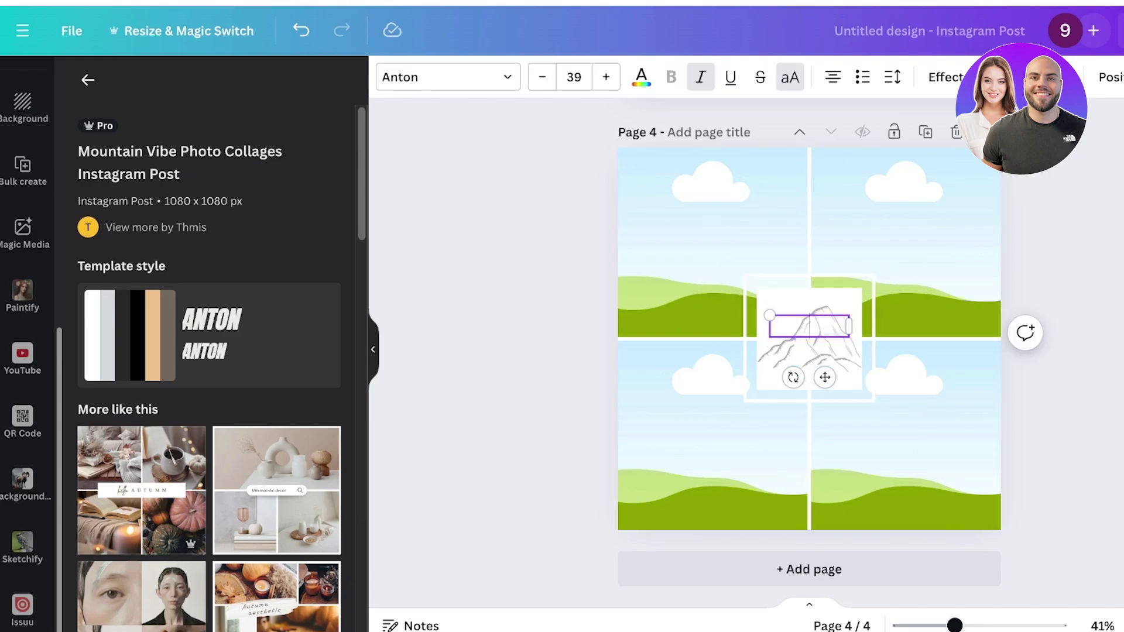
type("MY WEEKEND")
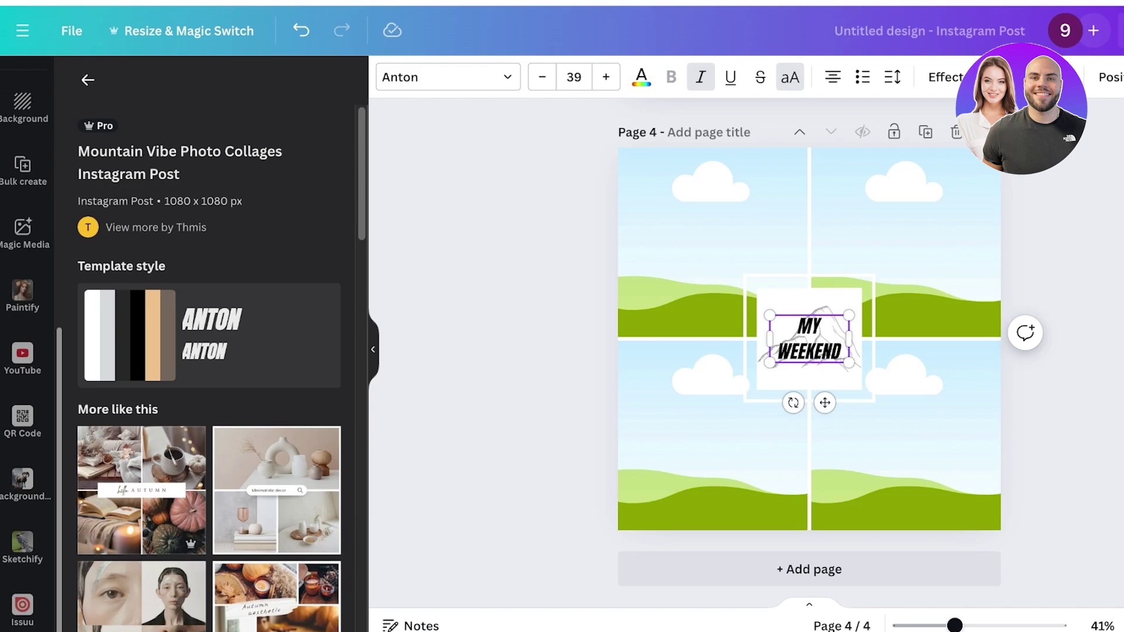
left_click(1060, 264)
Delete the four-frame collage page and go back to the "collages" template results
left_click(956, 133)
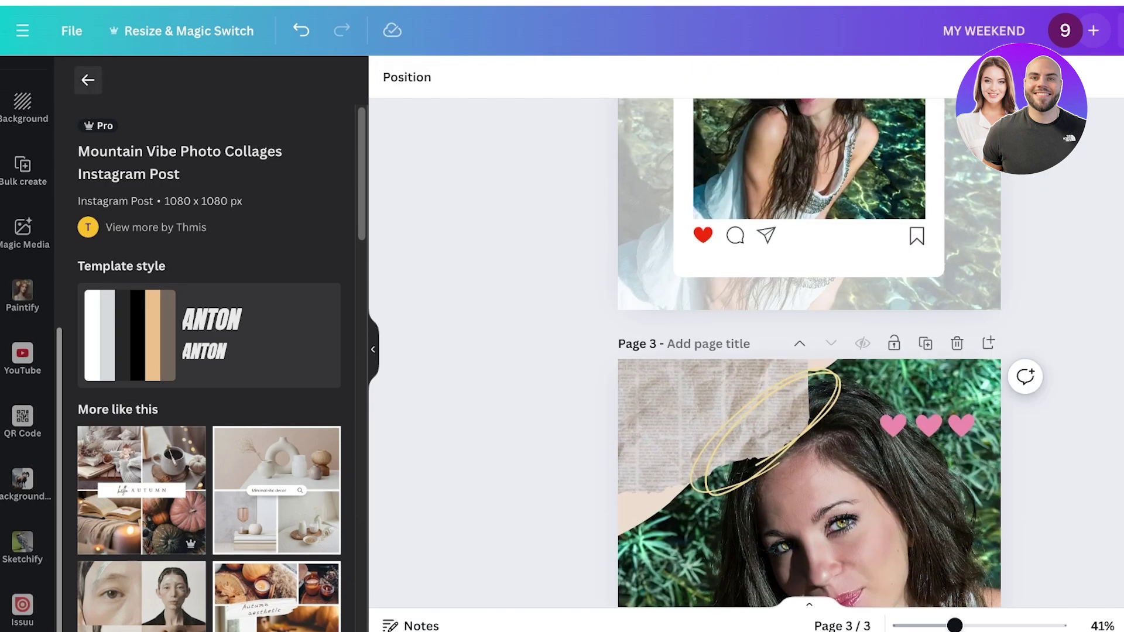
left_click(88, 80)
Delete page 1 with the small square portrait on a plain white background
scroll(808, 351, "up", 8)
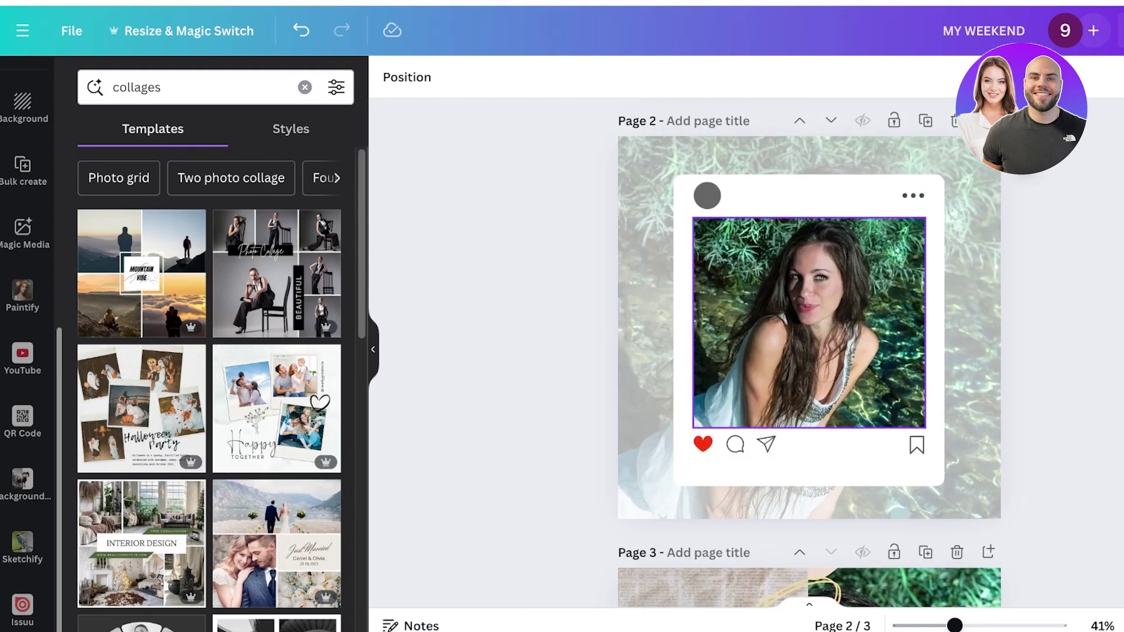
scroll(209, 409, "down", 5)
scroll(720, 346, "up", 3)
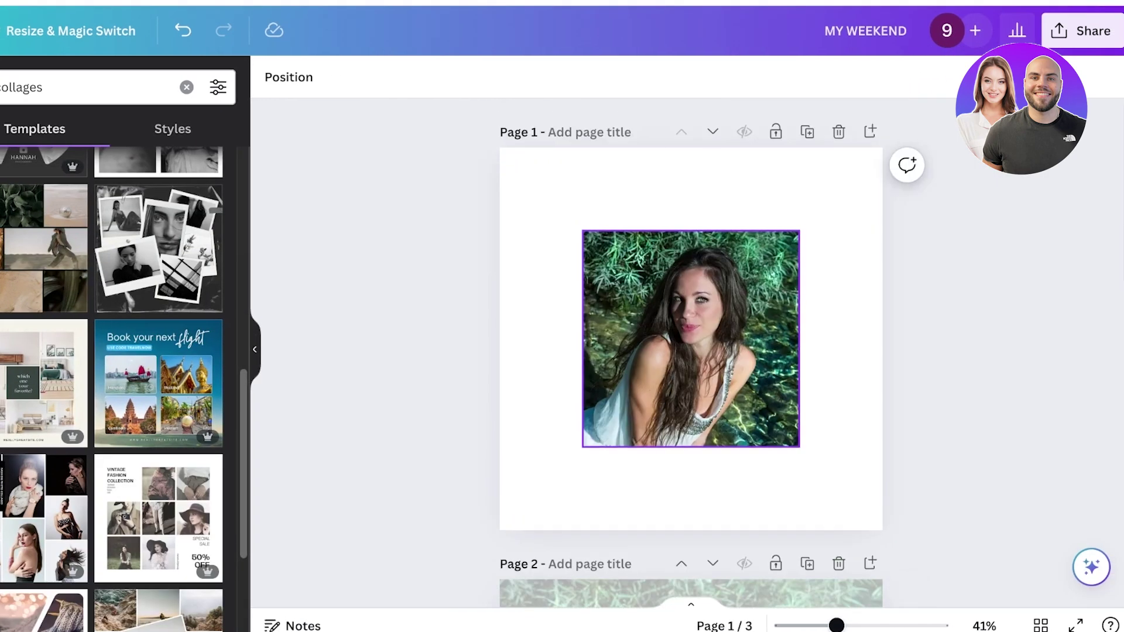
left_click(839, 131)
scroll(702, 345, "down", 5)
scroll(691, 351, "down", 3)
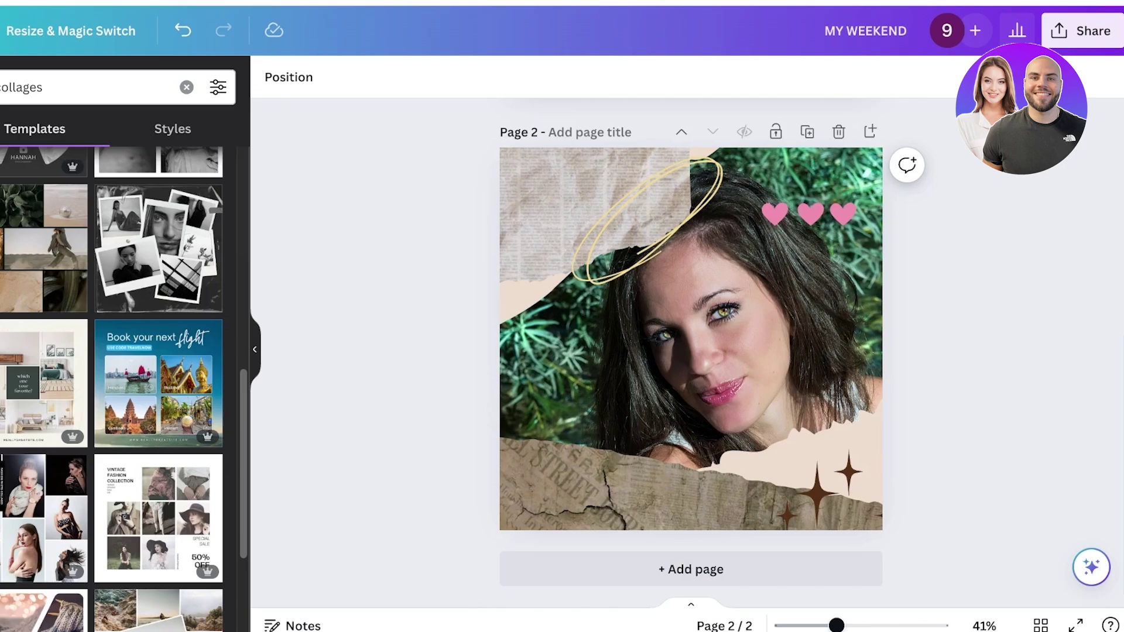
scroll(691, 351, "up", 8)
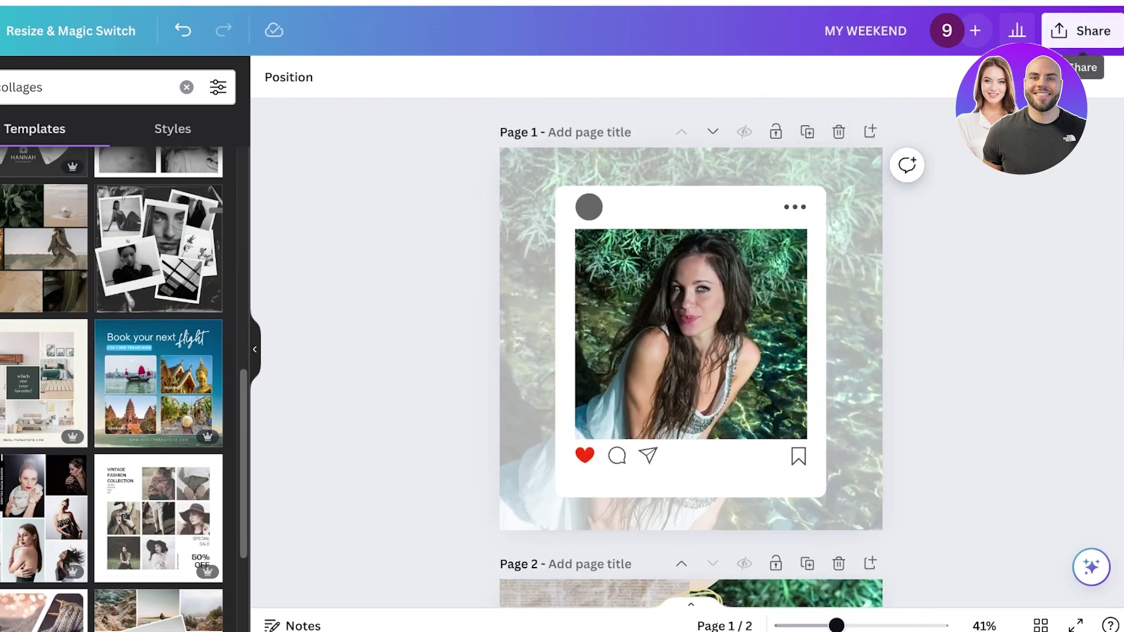
Check the options for posting the design directly to Instagram, then dismiss them
left_click(1082, 31)
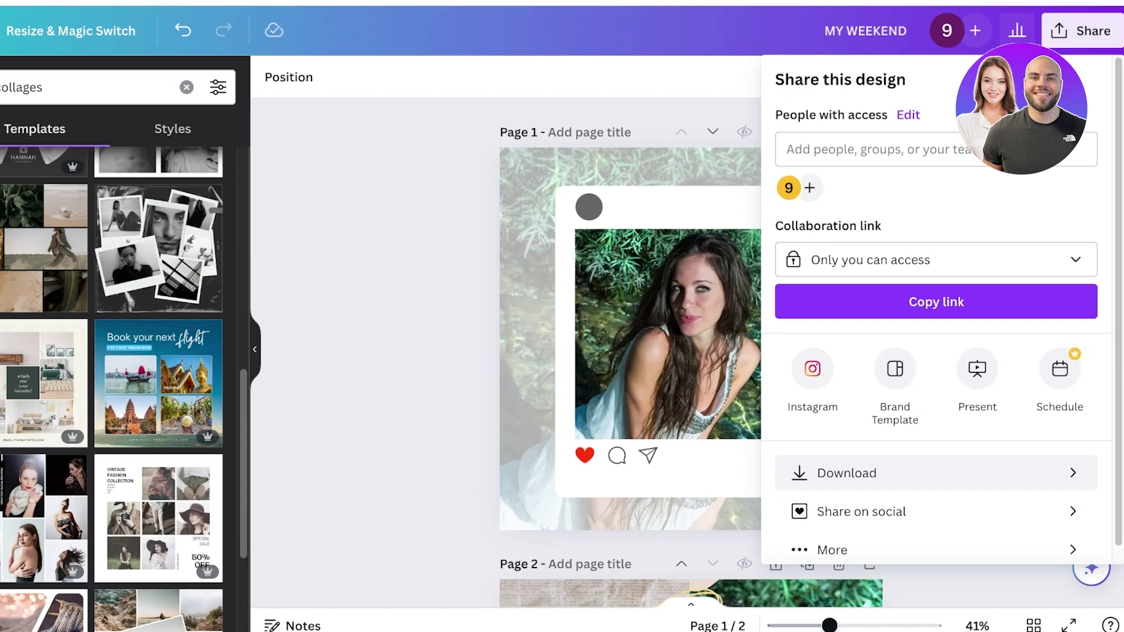
left_click(813, 369)
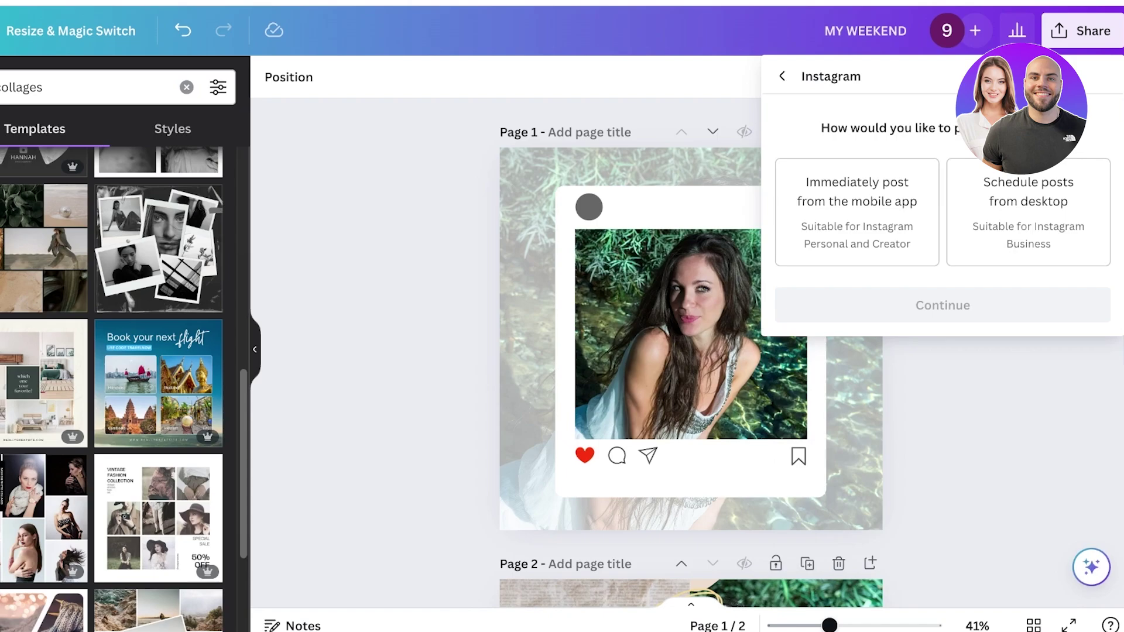
left_click(1081, 30)
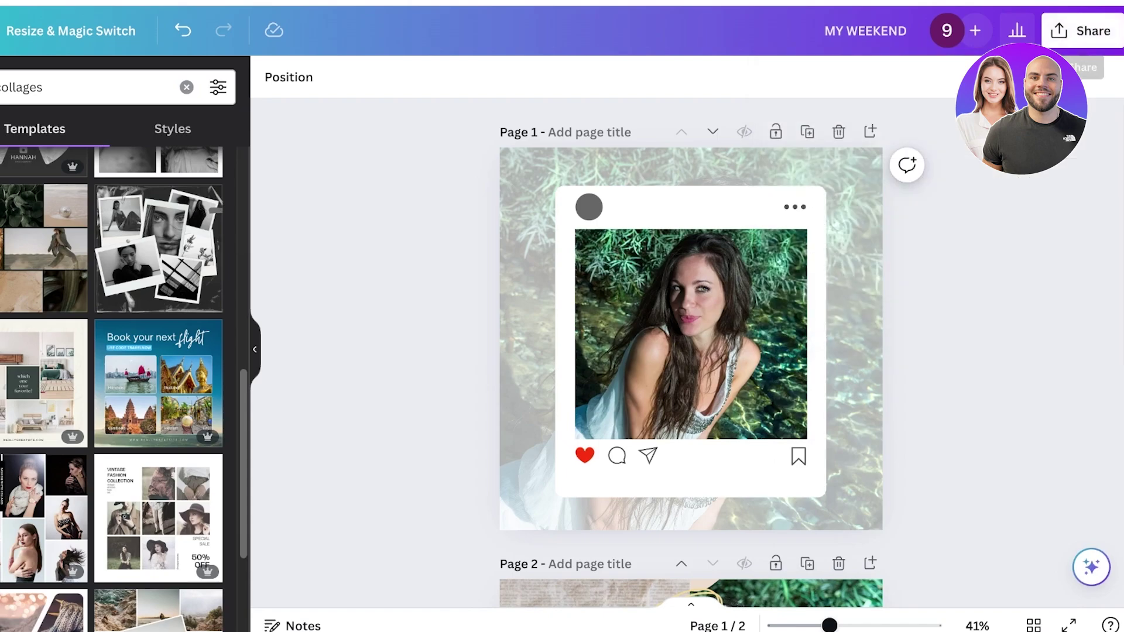
Download both pages of the design as PNG images at 1,080 × 1,080 px
left_click(1082, 30)
left_click(819, 472)
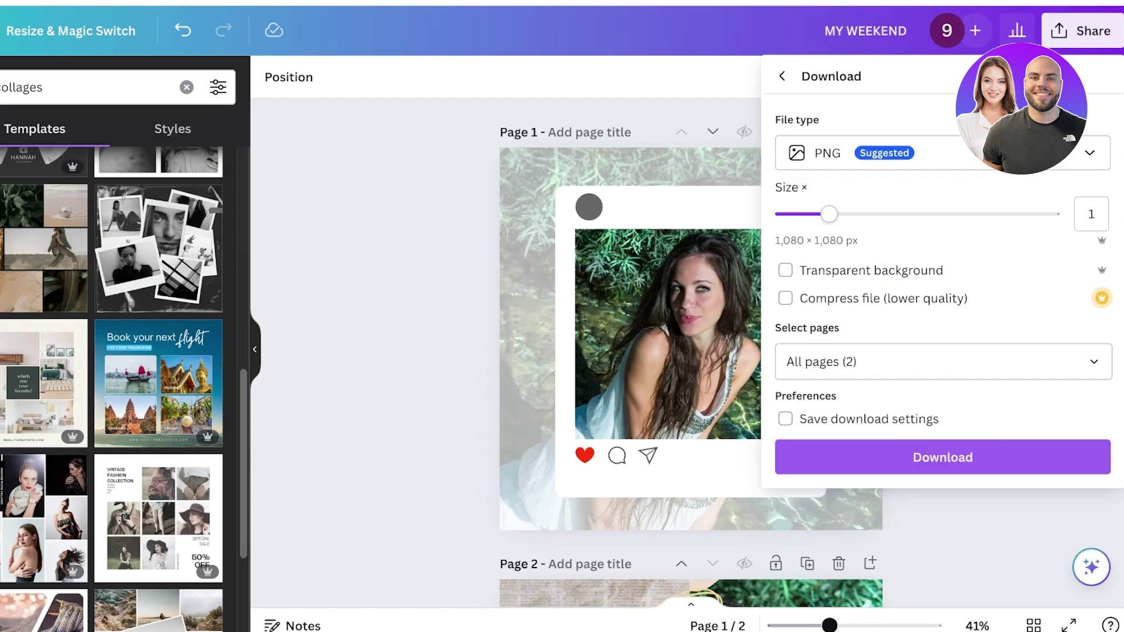
left_click(942, 458)
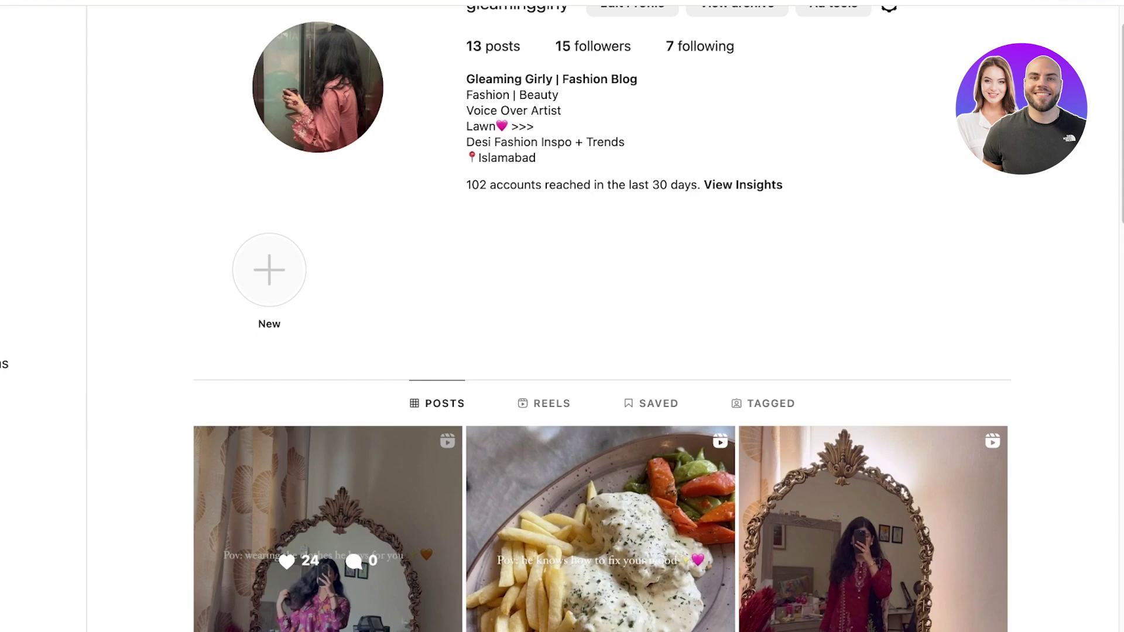
Switch to the Instagram profile and start a new post with the downloaded framed-post image, keeping the Original filter and proceeding to the caption details
scroll(562, 316, "up", 1)
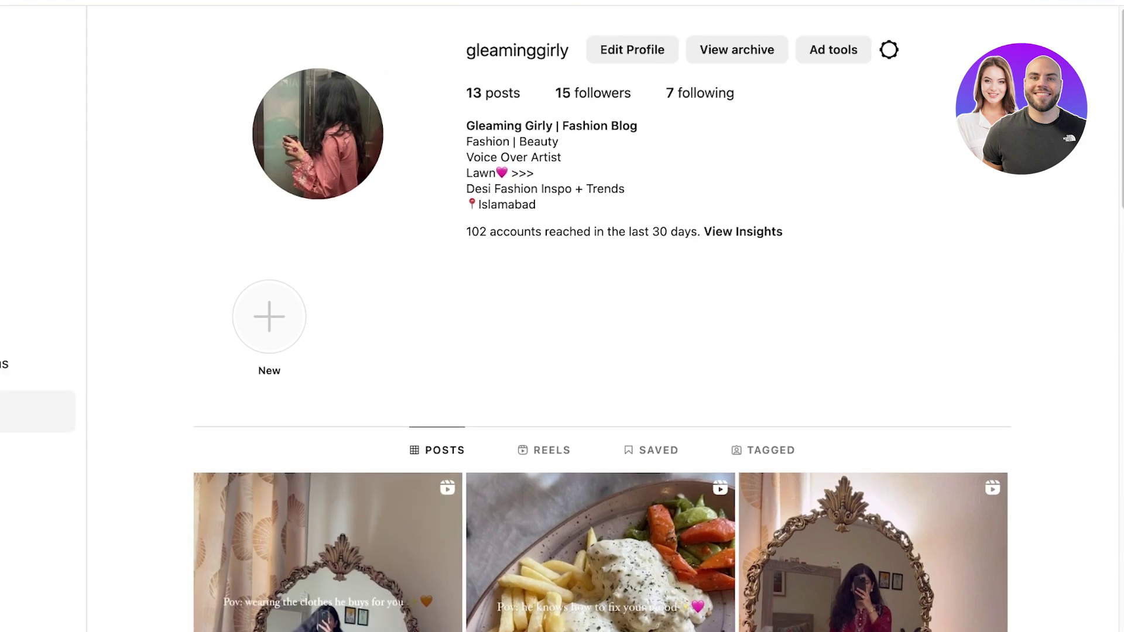
left_click(11, 412)
left_click(33, 455)
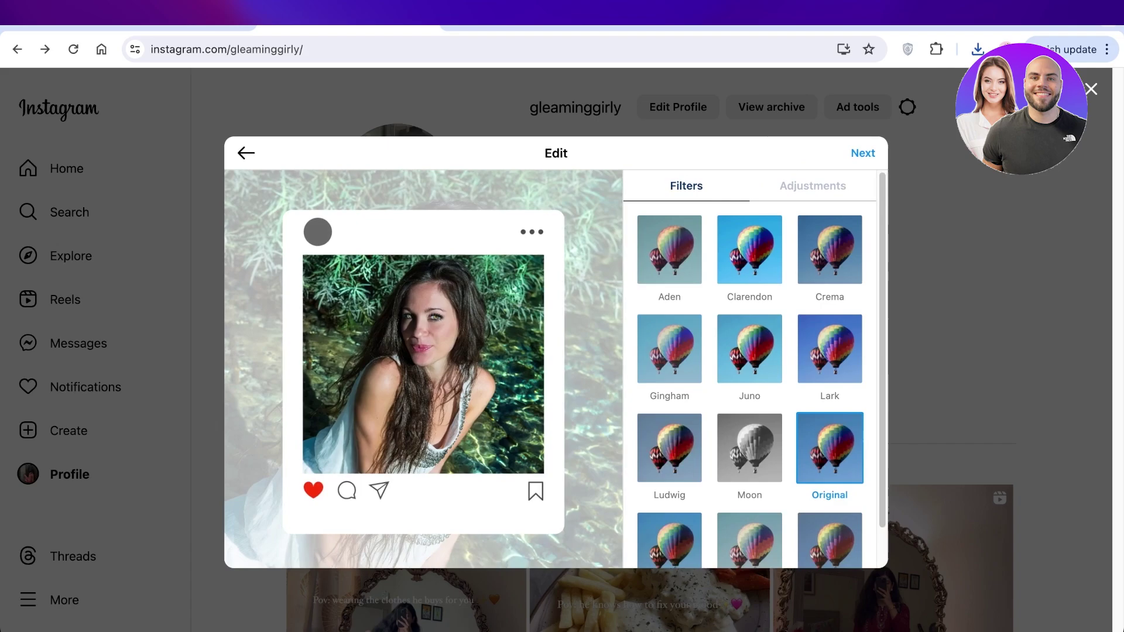
scroll(749, 368, "down", 2)
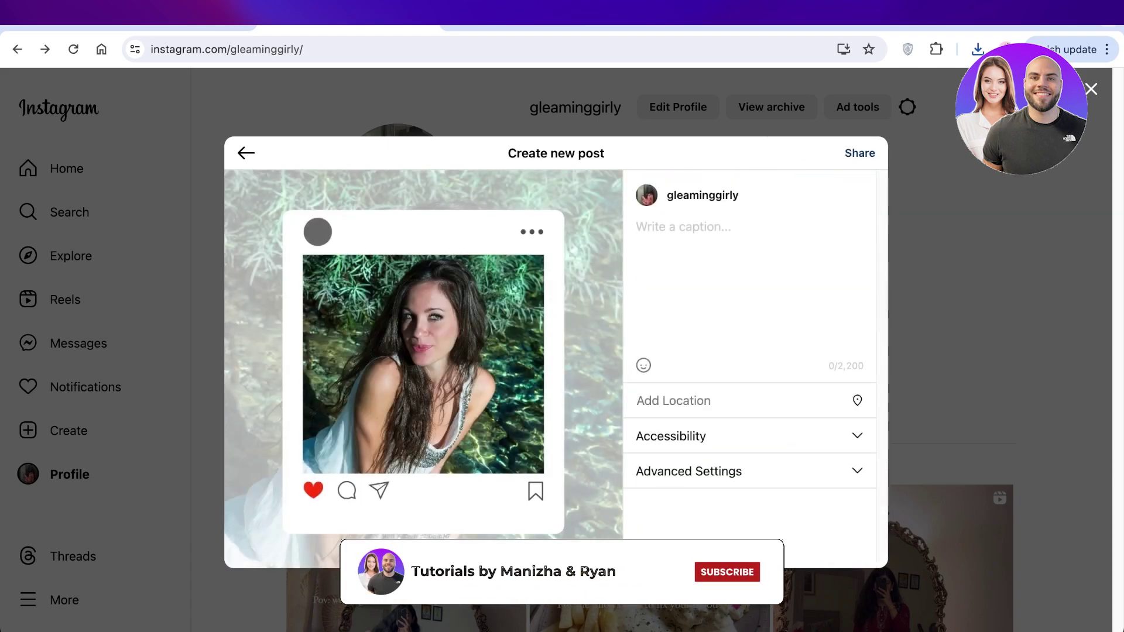